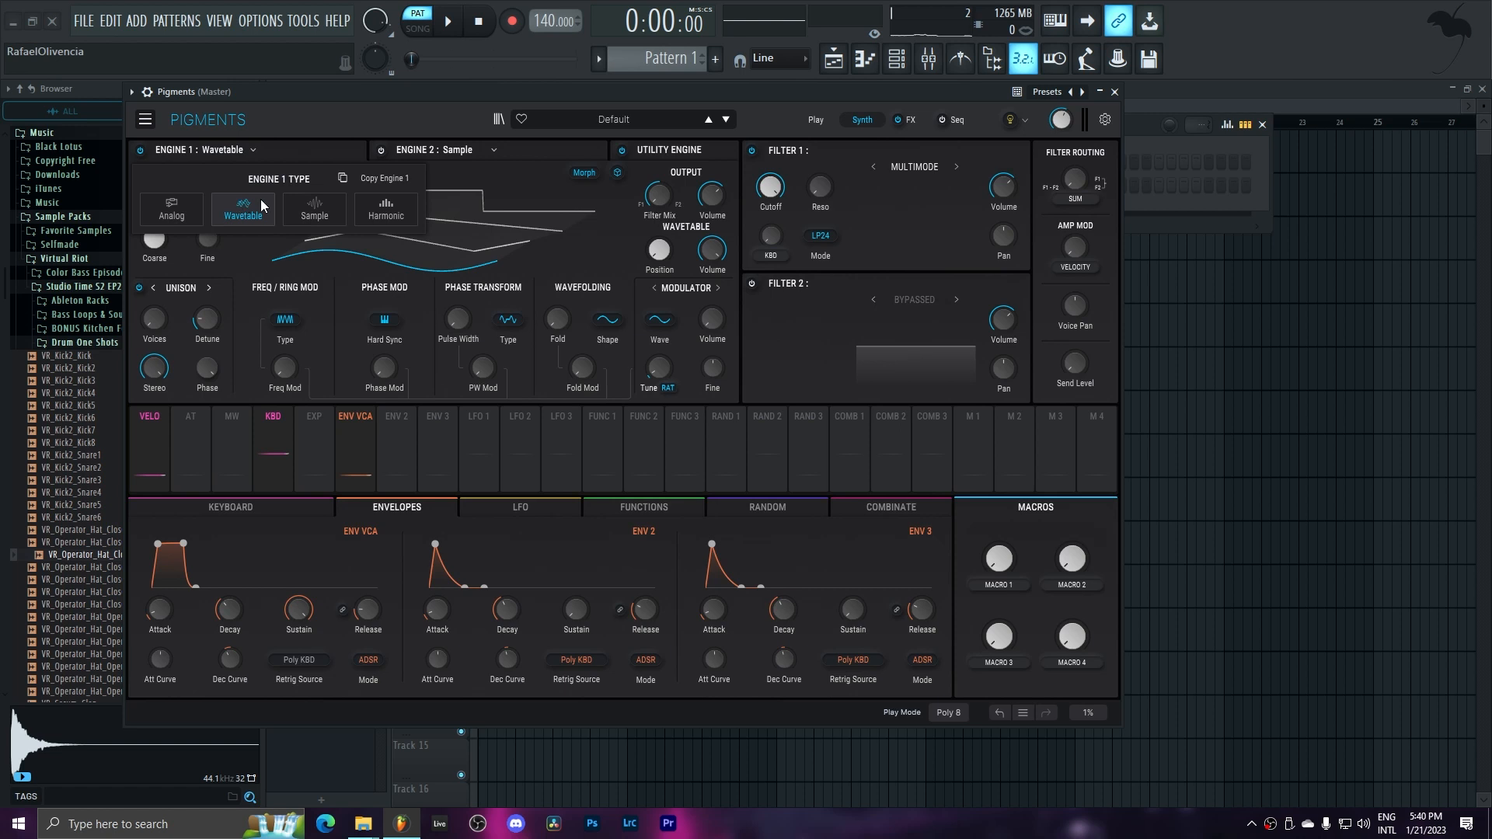
- Set Engine 1 to Wavetable and load the Alarm wavetable from the Processed category
left_click(258, 208)
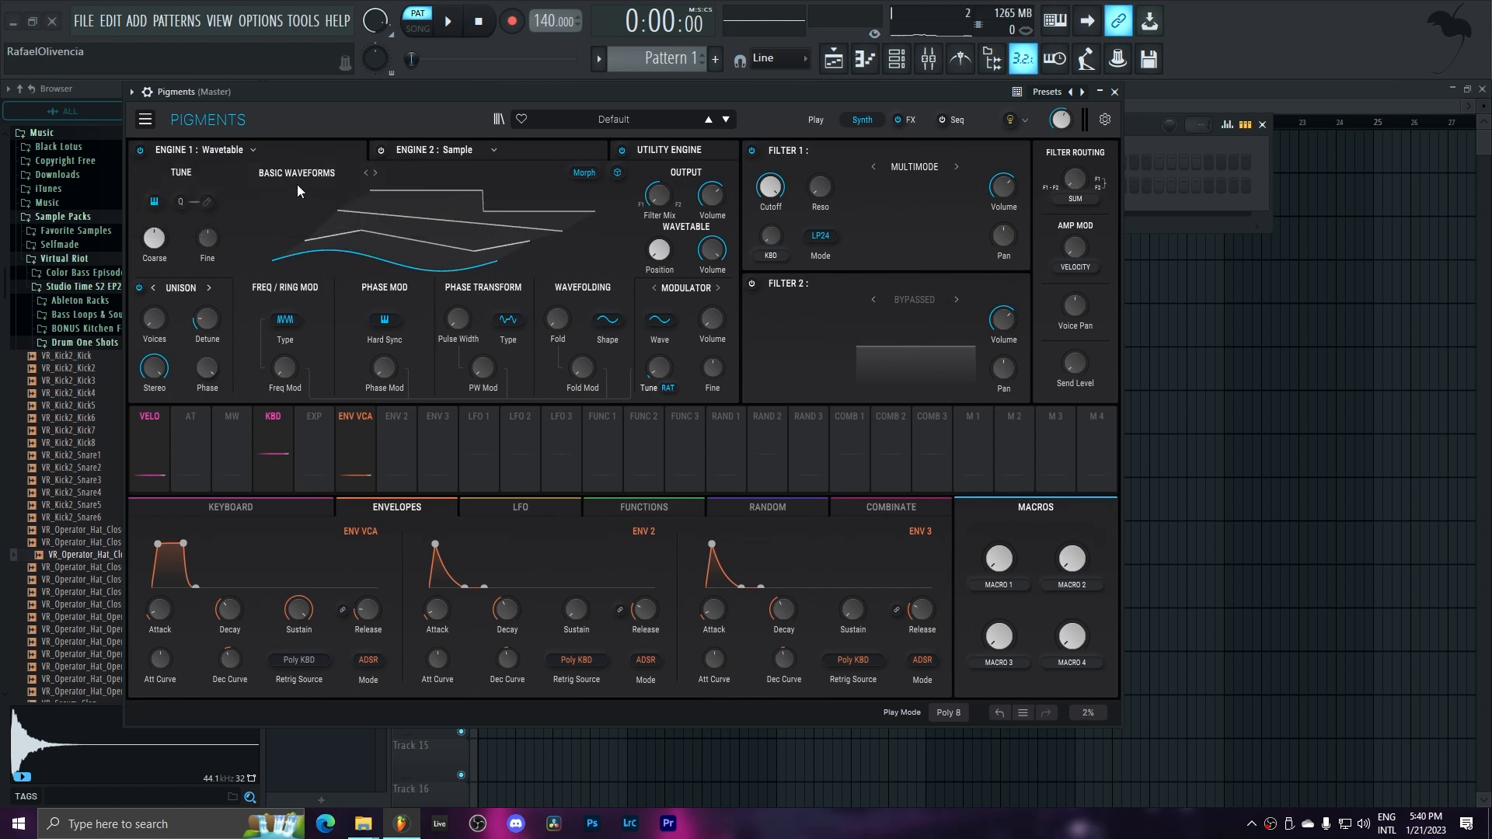
left_click(298, 177)
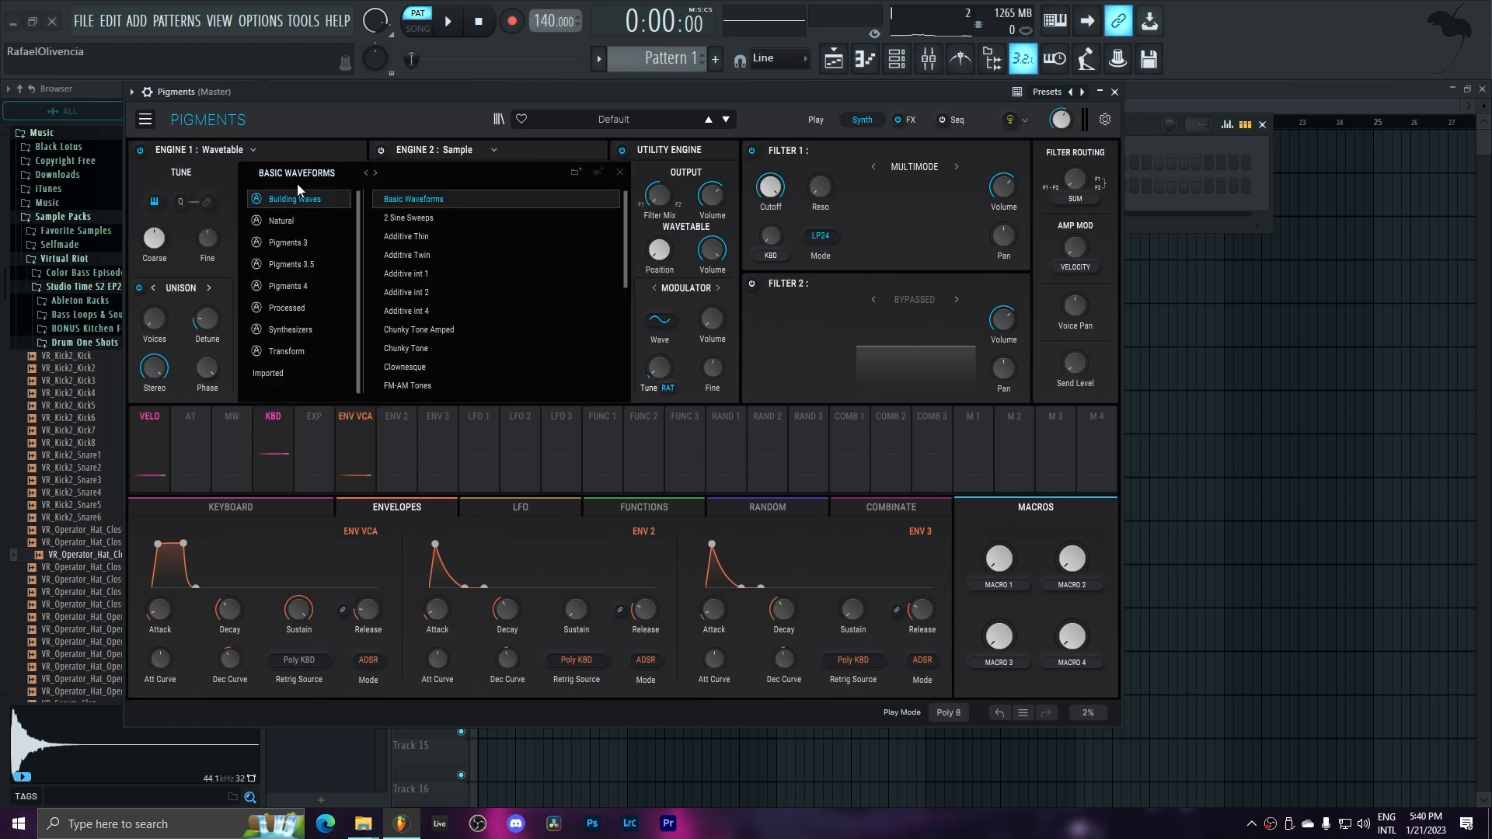
left_click(301, 303)
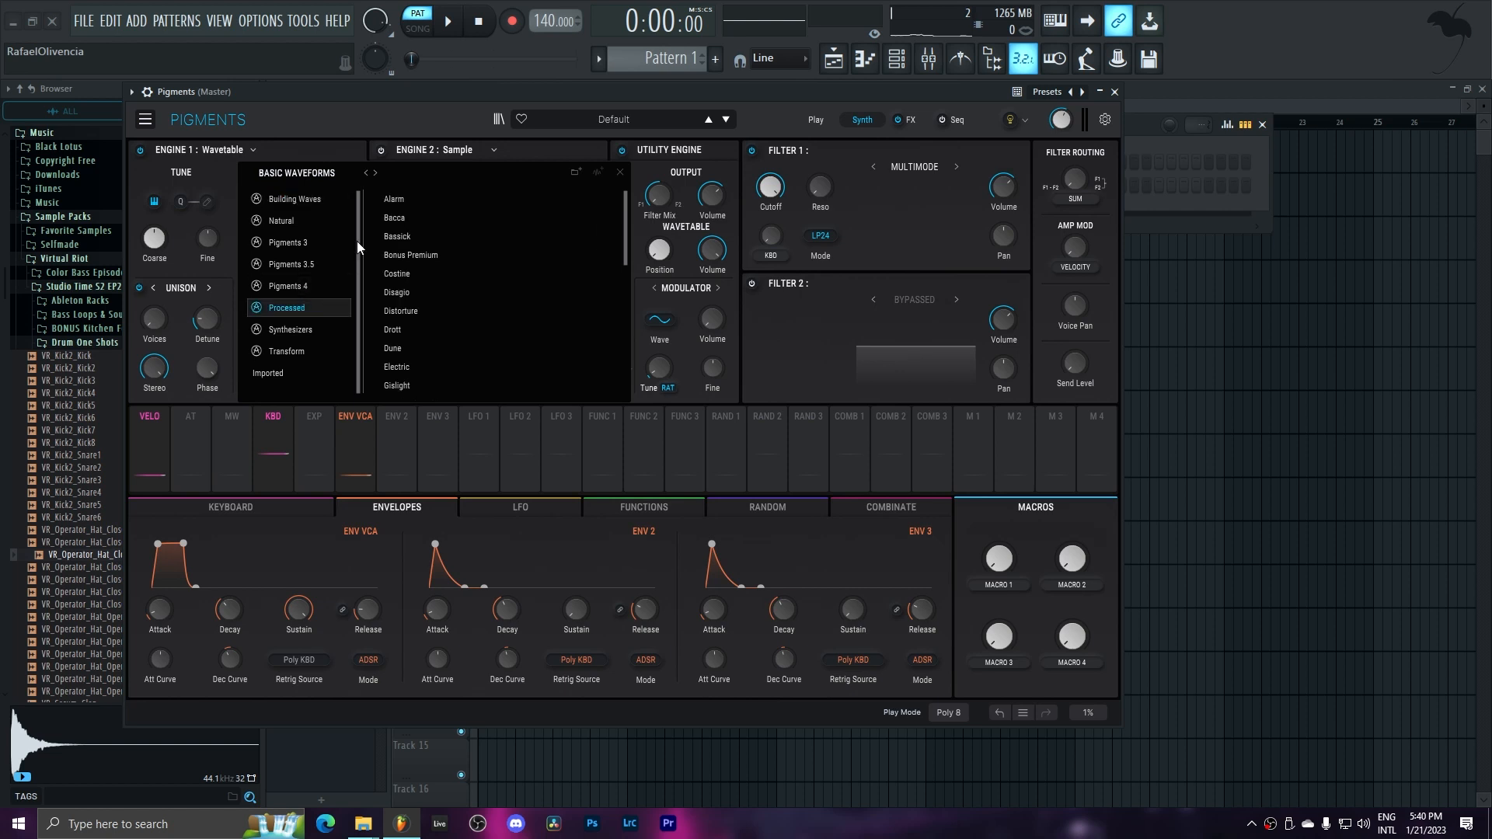
left_click(393, 199)
left_click(620, 173)
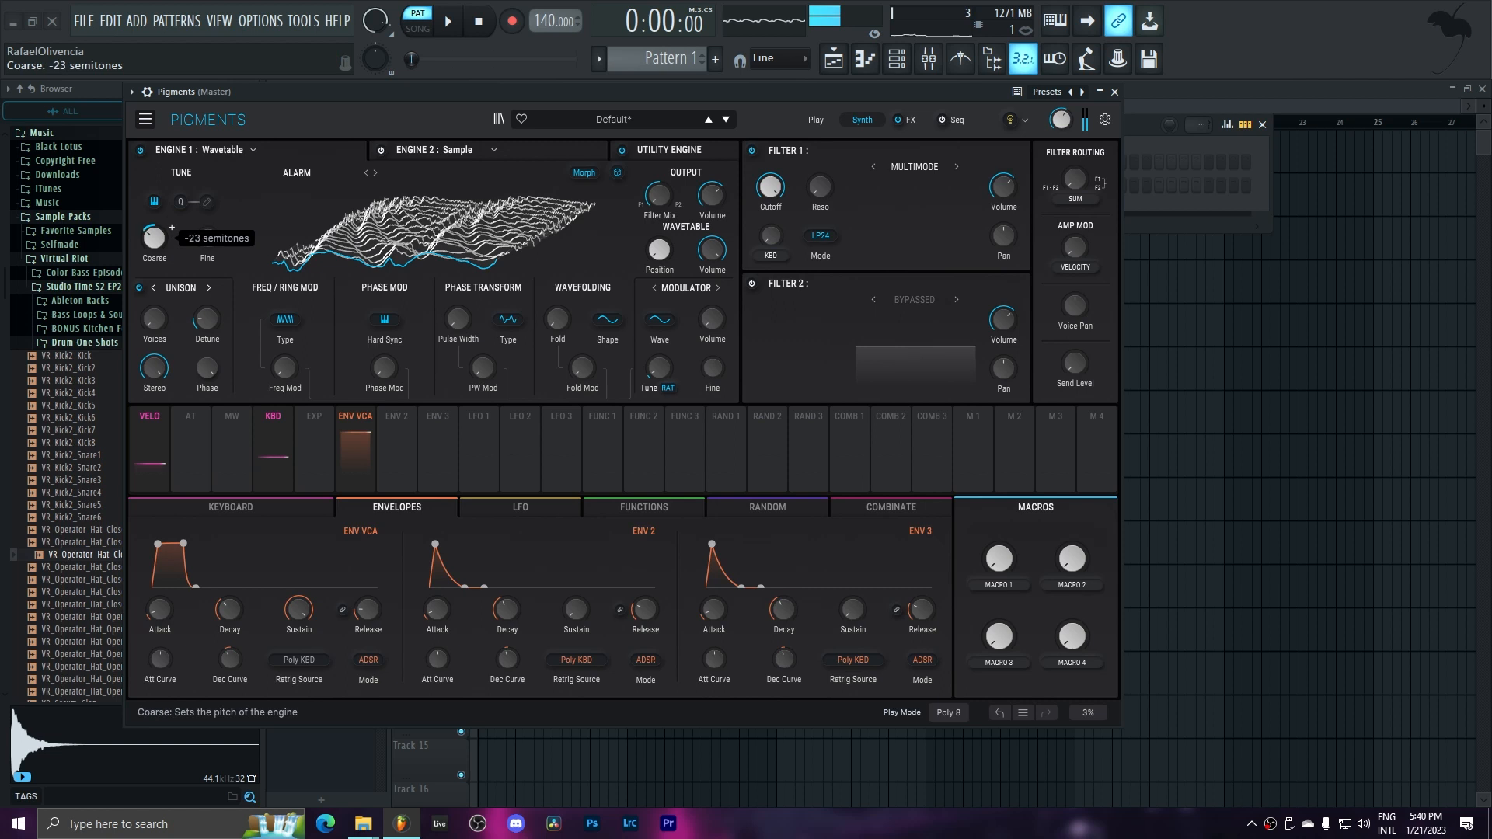
- Switch the wavetable display to 2D, set its position to about 0.108, and modulate that position with LFO 1 by 0.09
left_click(618, 174)
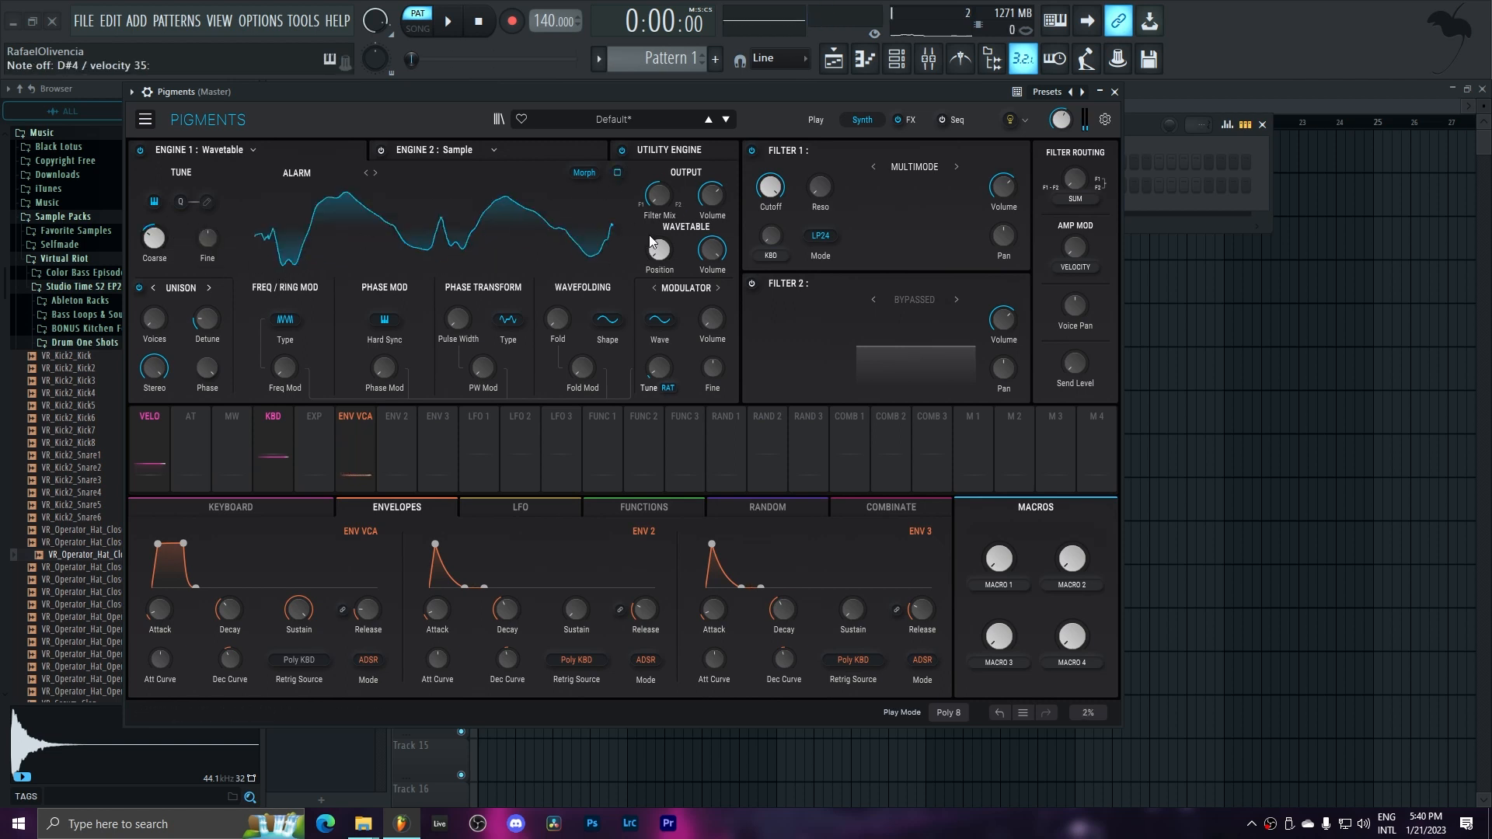
mouse_move(656, 245)
left_mouse_down()
mouse_move(656, 234)
mouse_move(663, 254)
left_mouse_up()
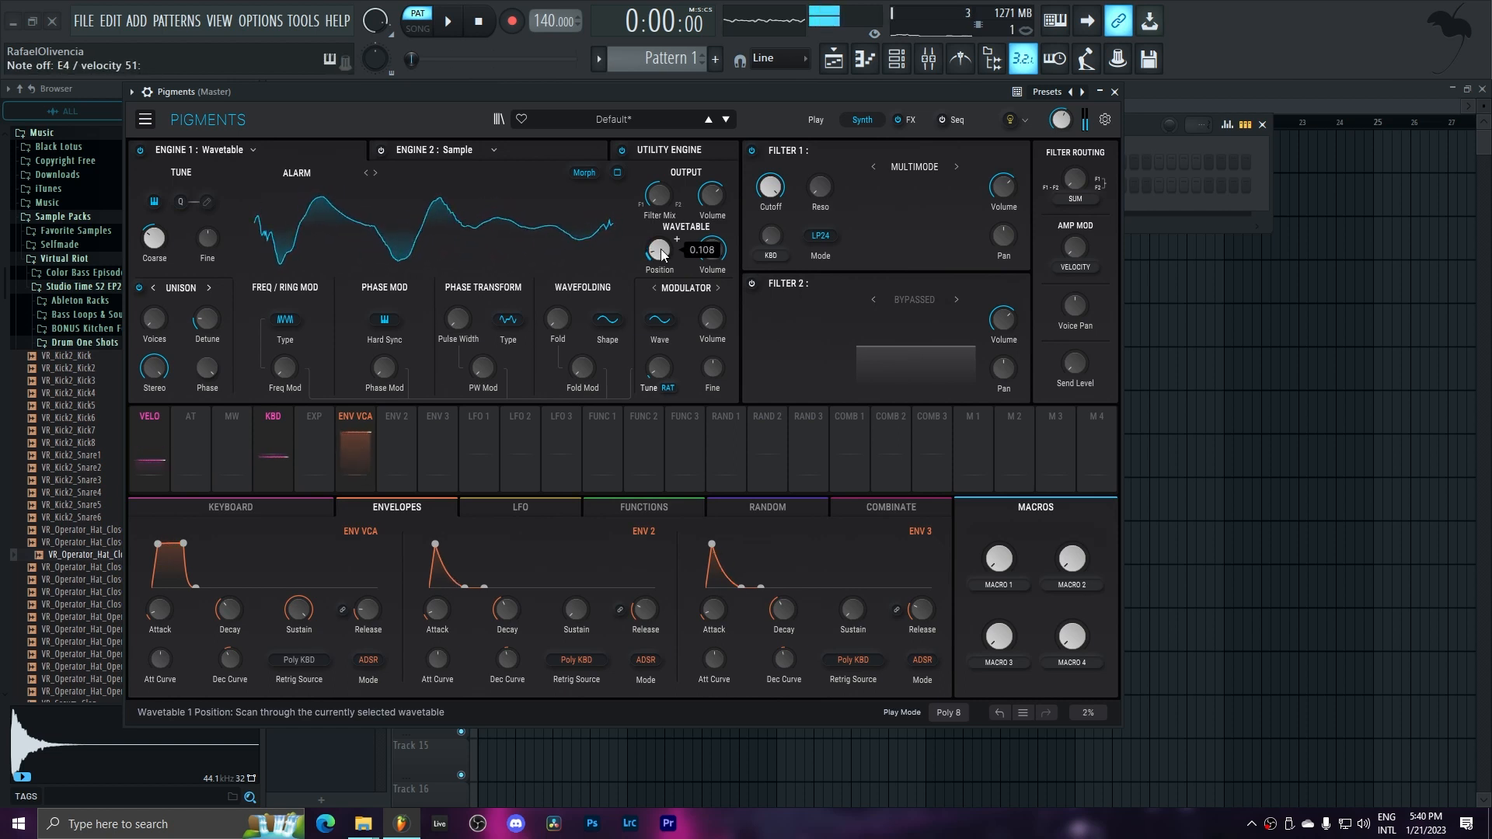
left_click(501, 507)
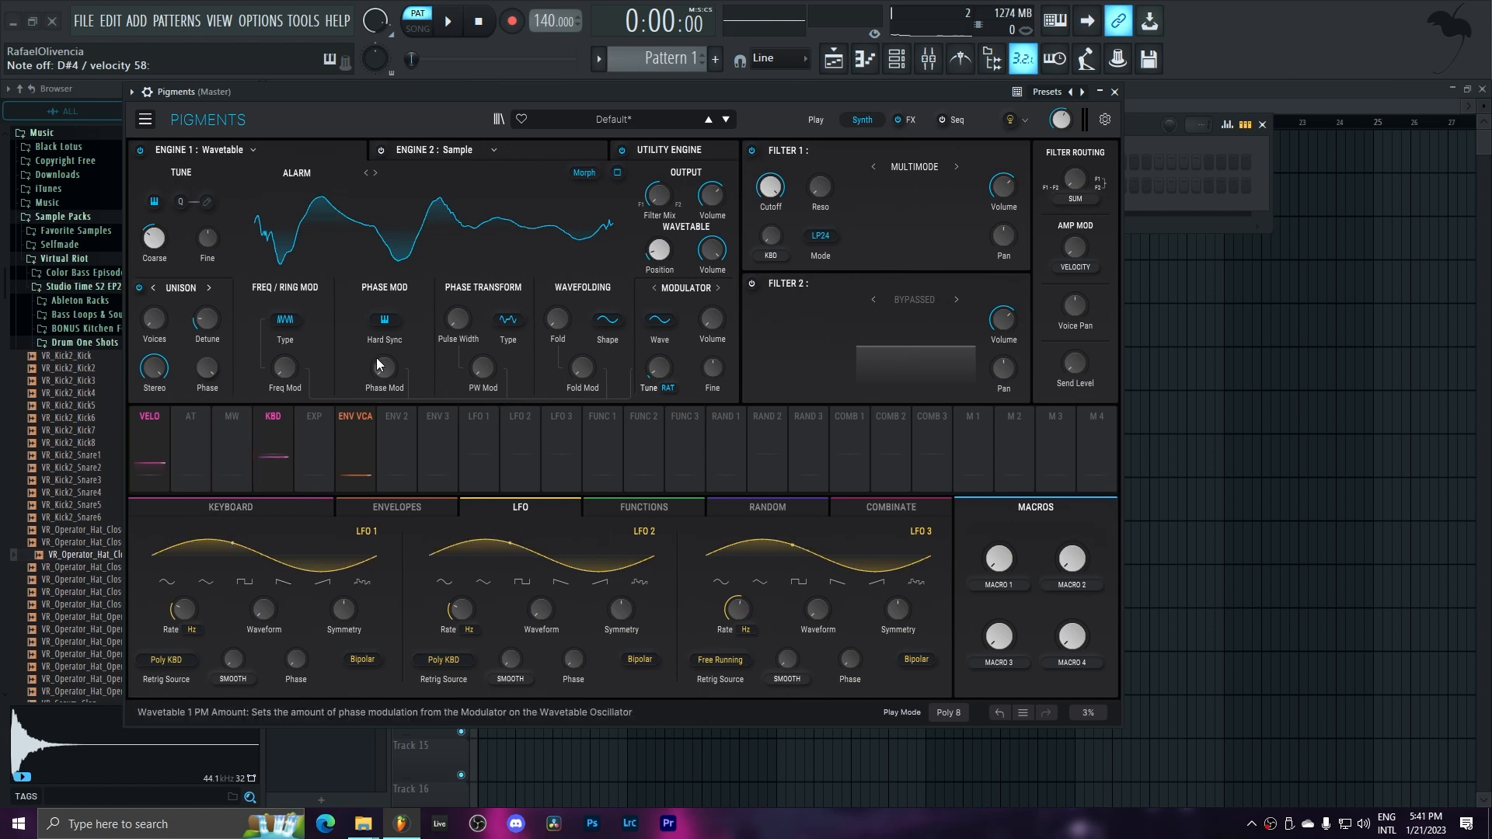
left_click(483, 425)
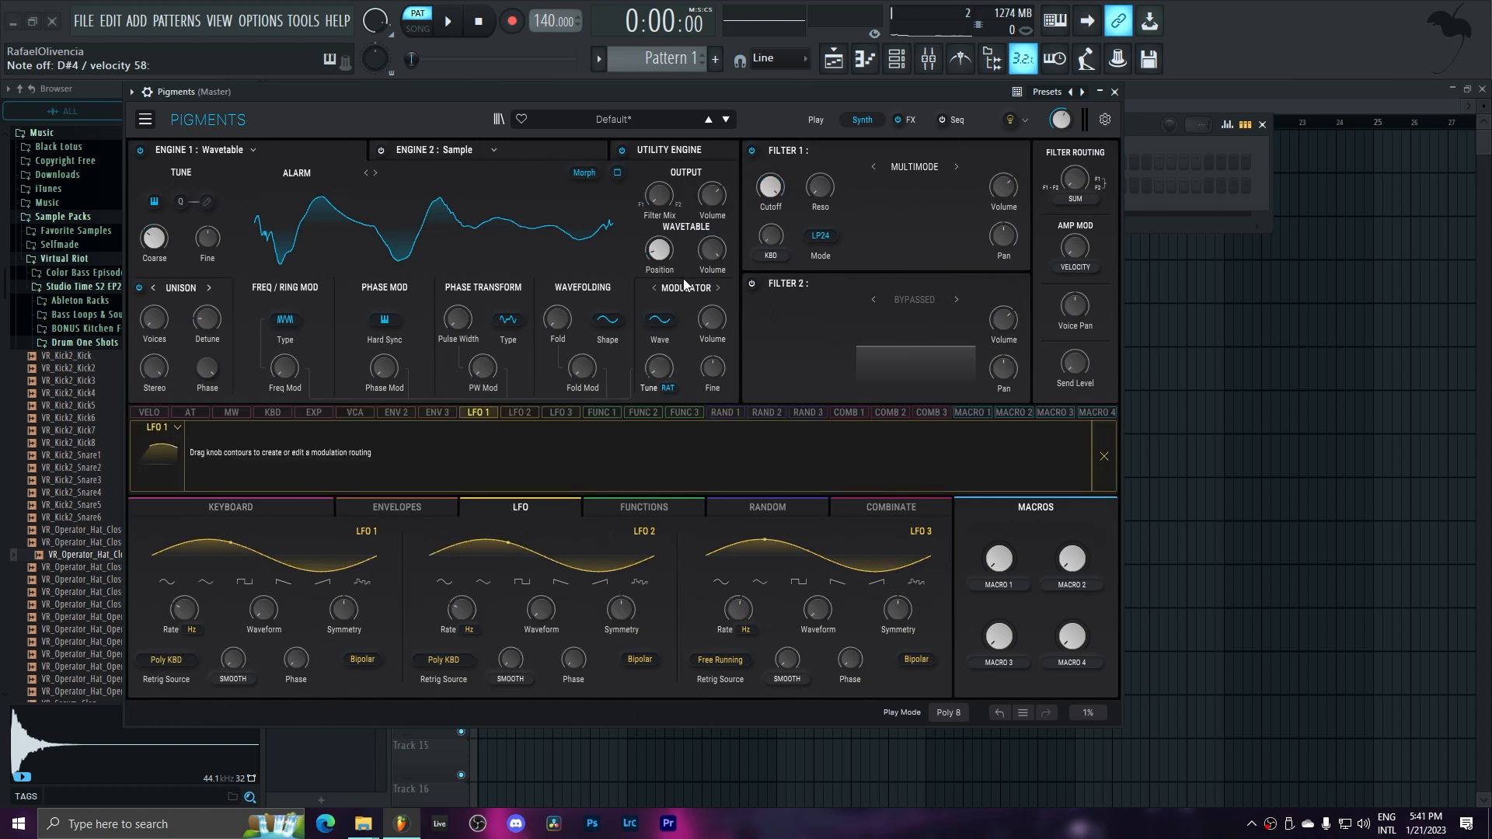
left_click_drag(652, 241, 651, 234)
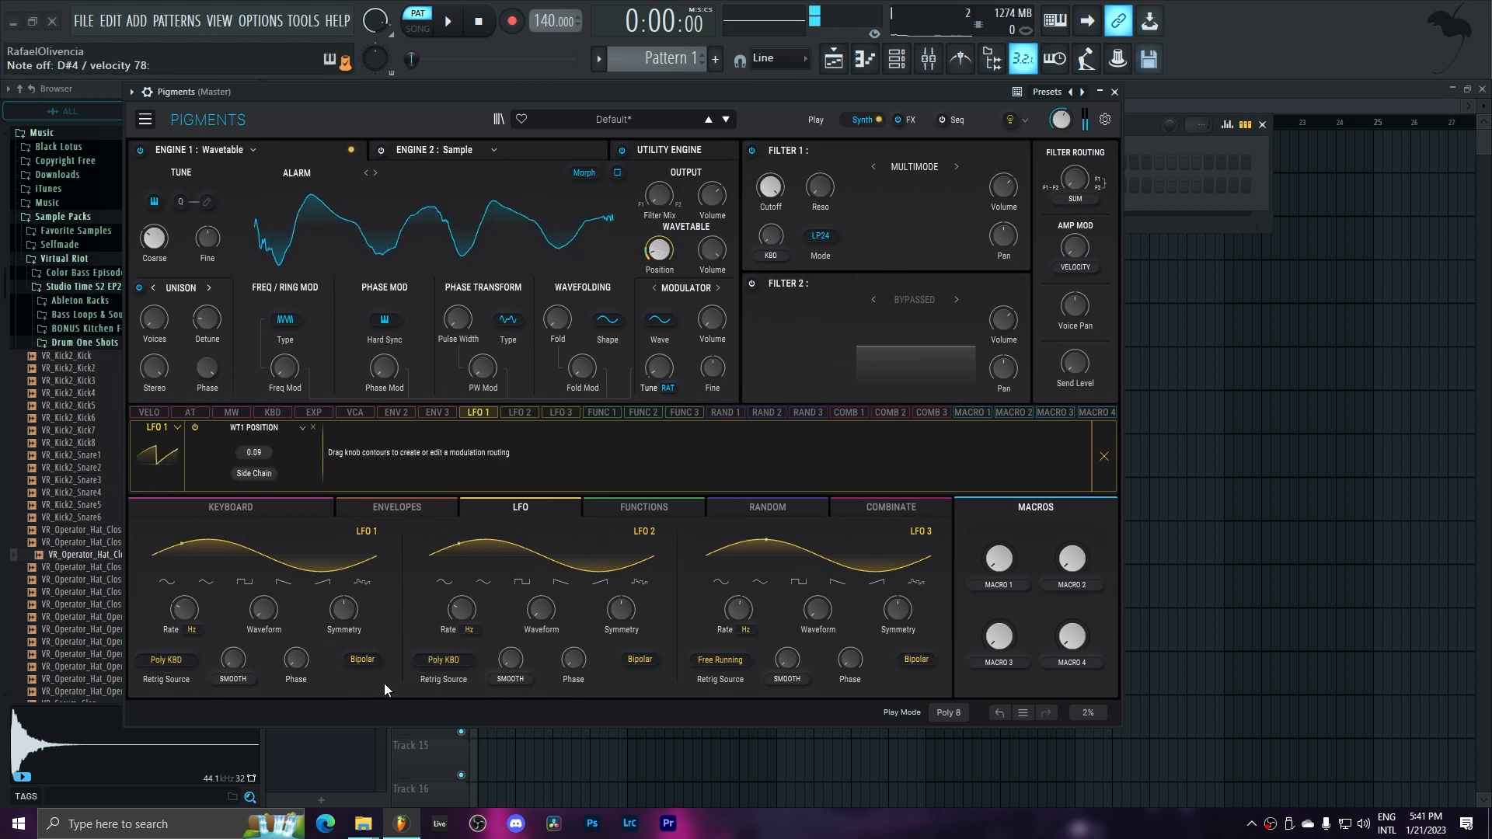
- Make LFO 1 unipolar with a tempo-synced rate, and reshape its cycle by adjusting its symmetry and starting phase
left_click(362, 659)
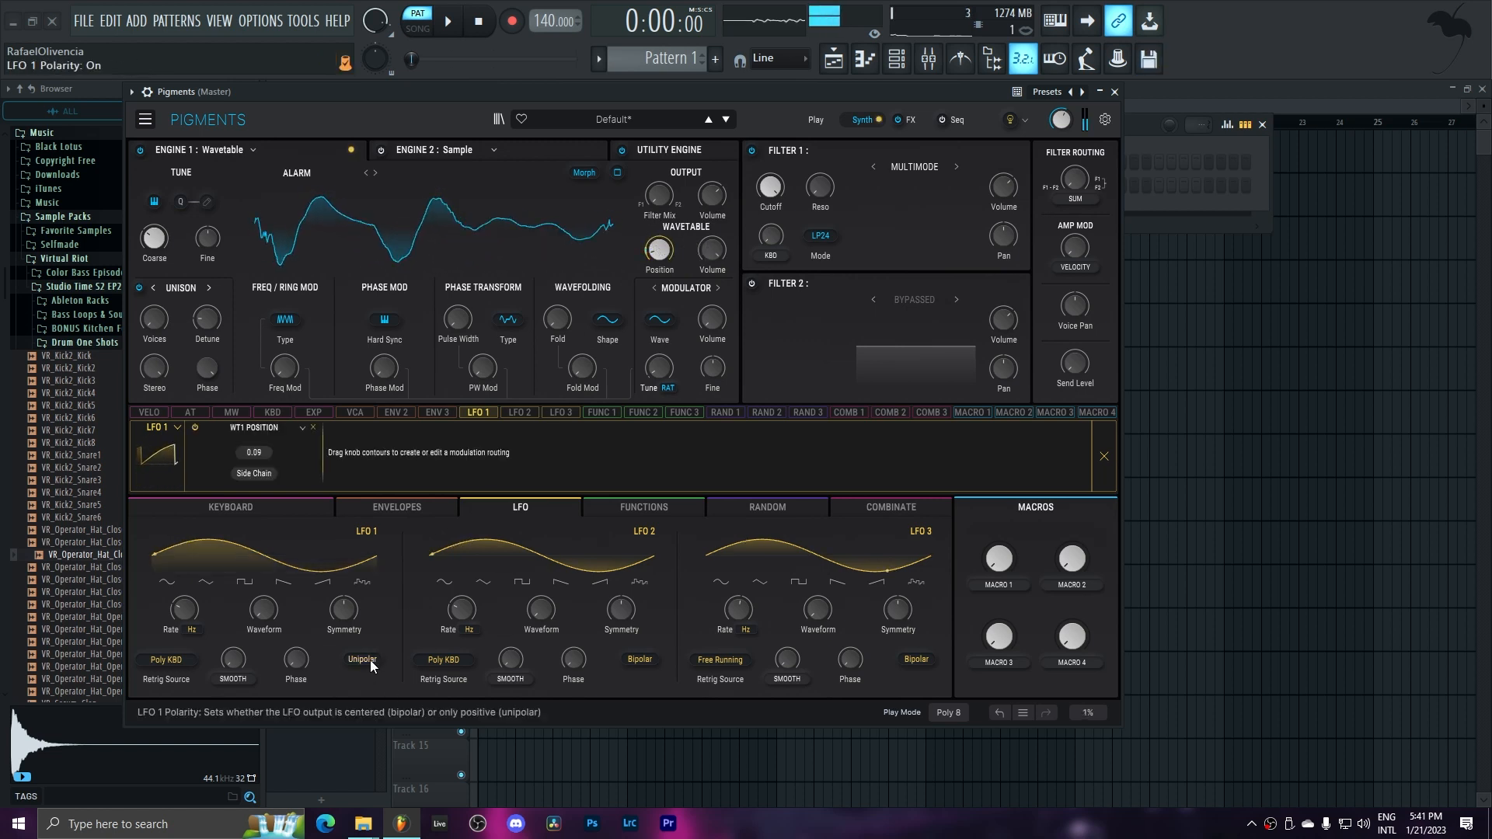
left_click(193, 630)
left_click(230, 600)
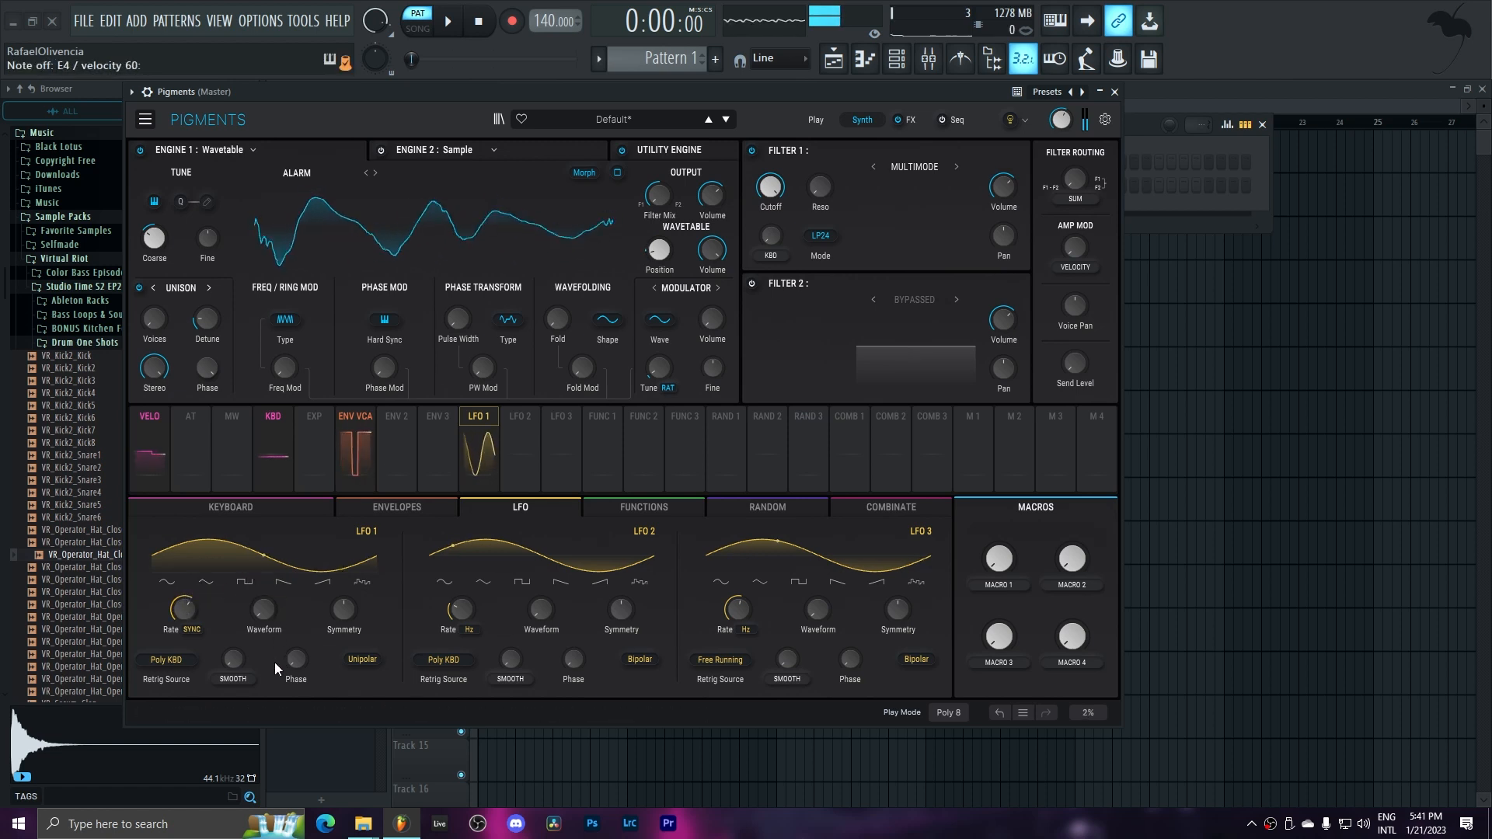
left_click_drag(344, 610, 343, 637)
left_click(311, 651)
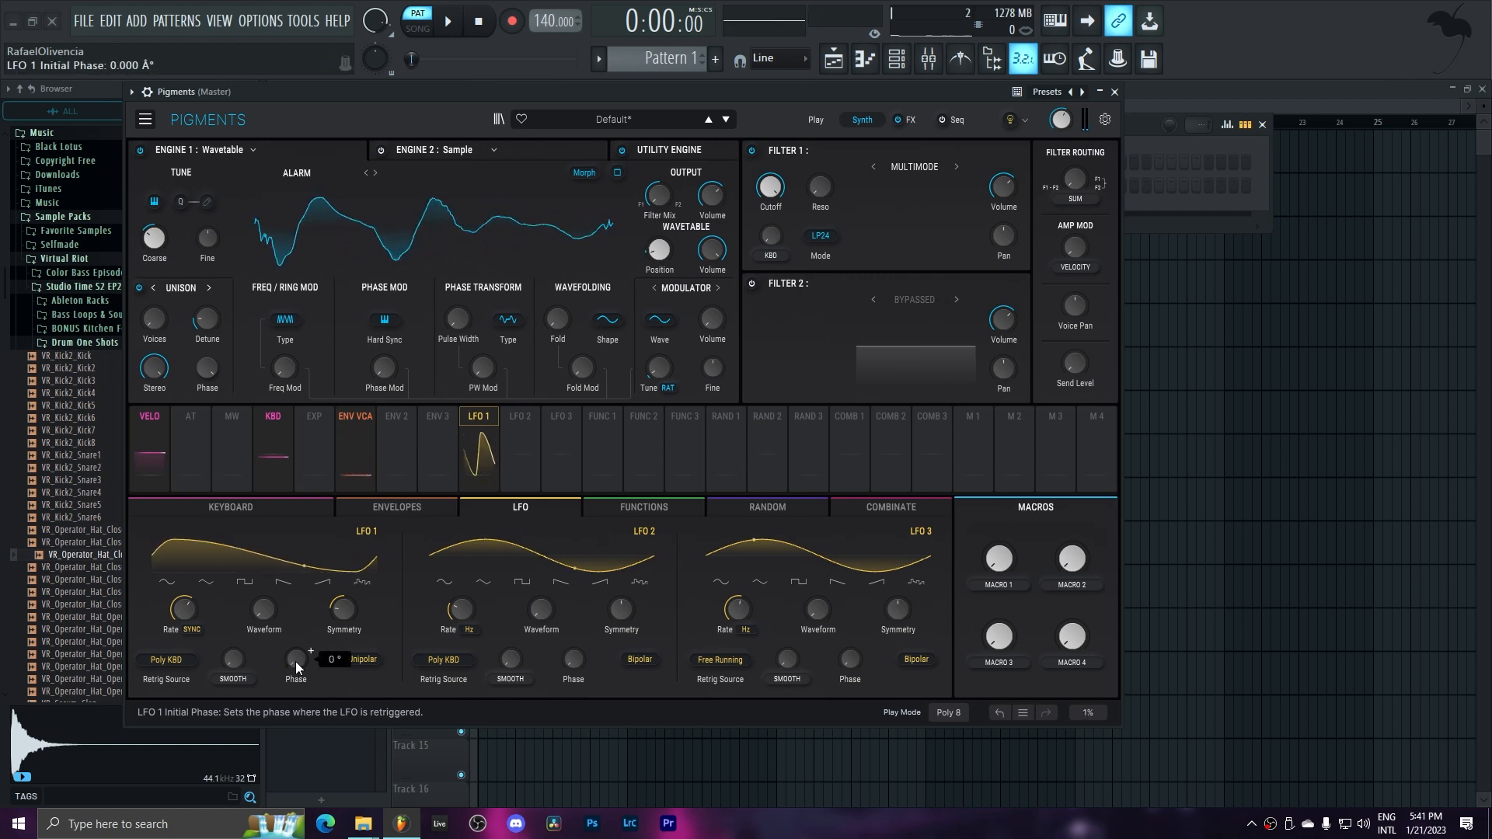
mouse_move(297, 666)
left_mouse_down()
mouse_move(297, 614)
mouse_move(296, 657)
left_mouse_up()
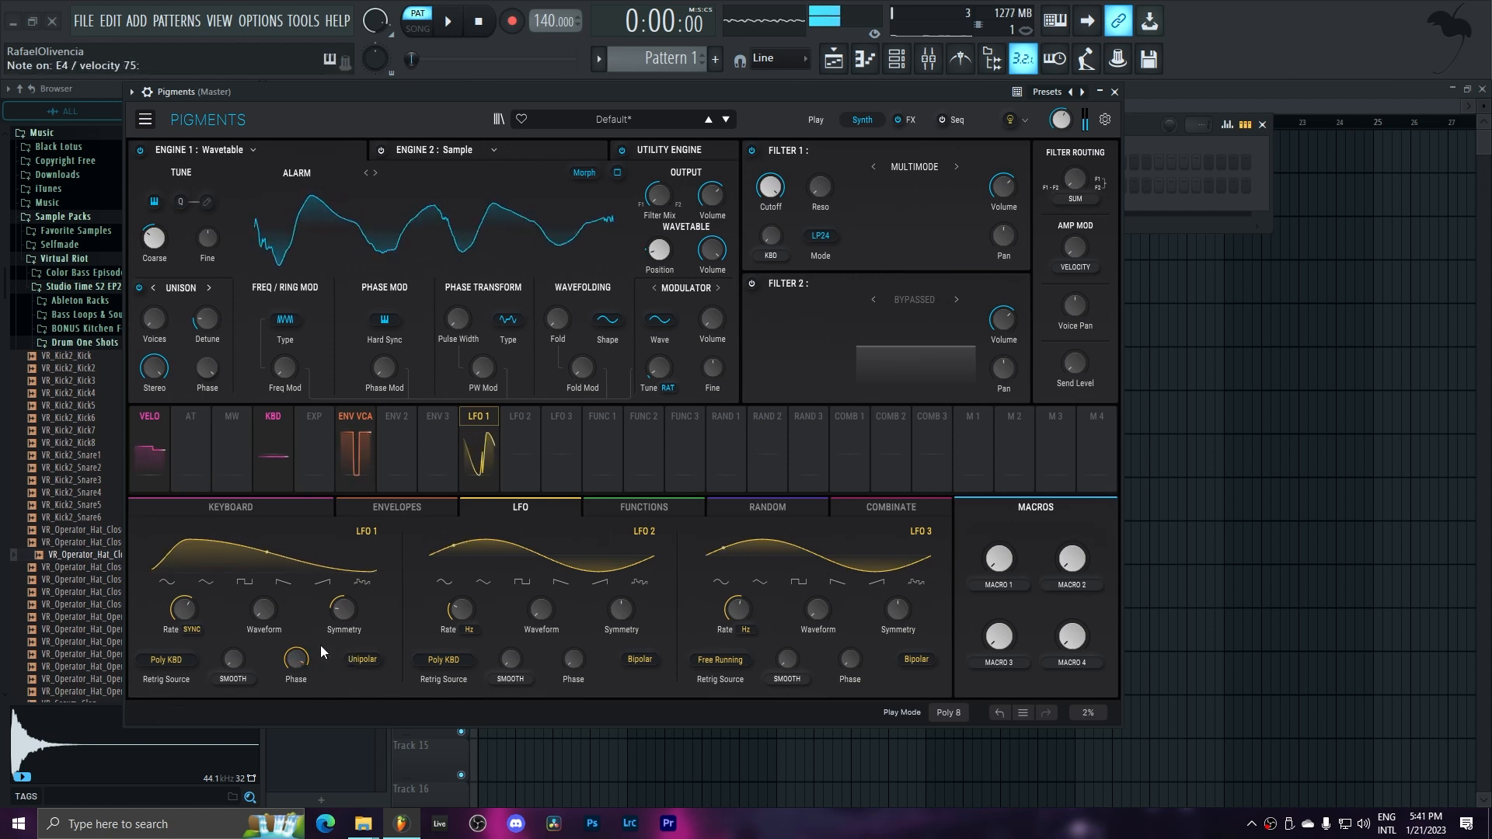
- Set Filter 1 to MultiMode with the BP36 mode, lower its cutoff and raise its resonance
mouse_move(677, 240)
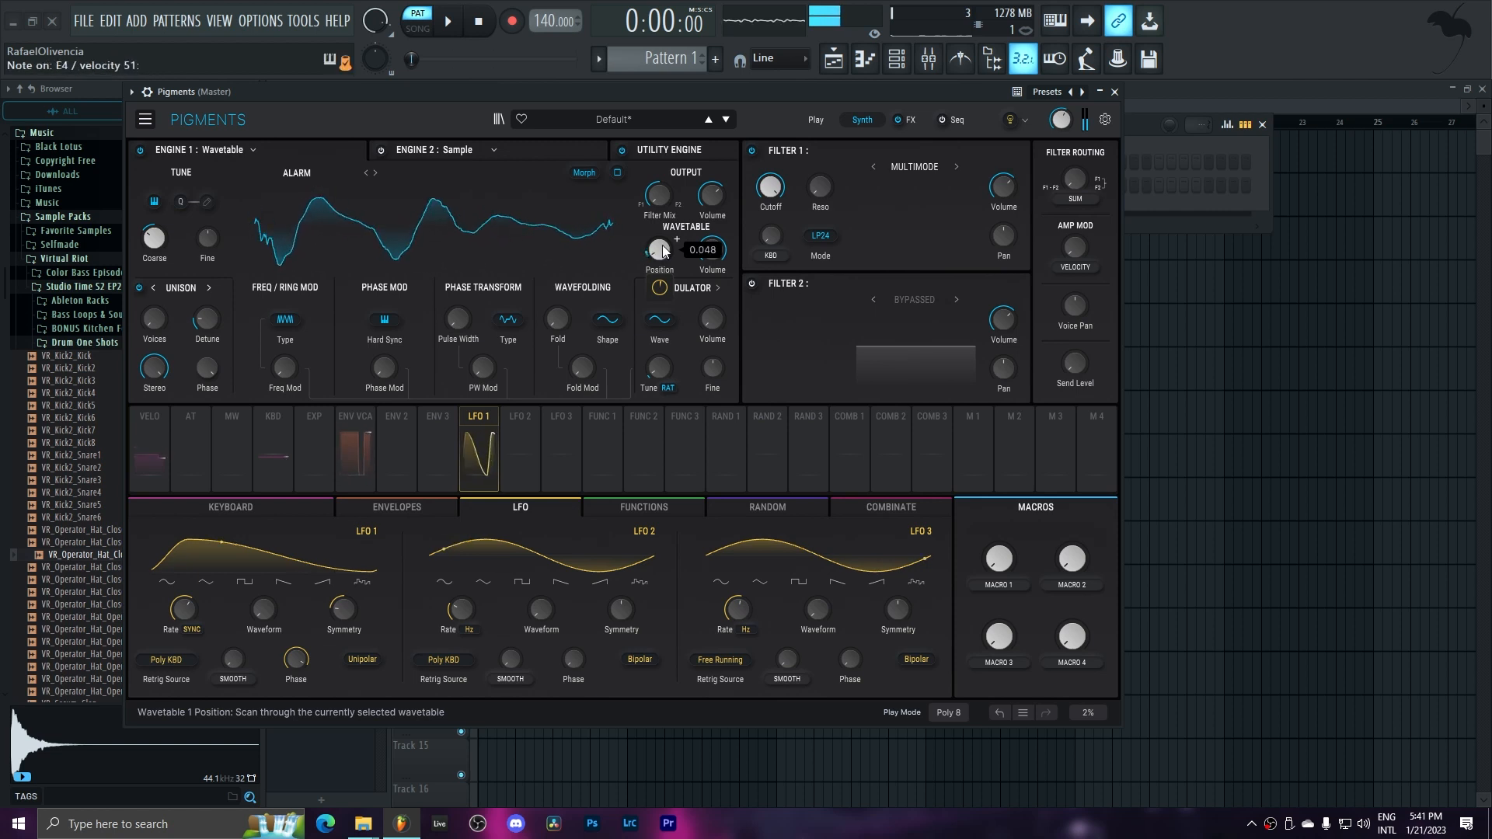
mouse_move(713, 200)
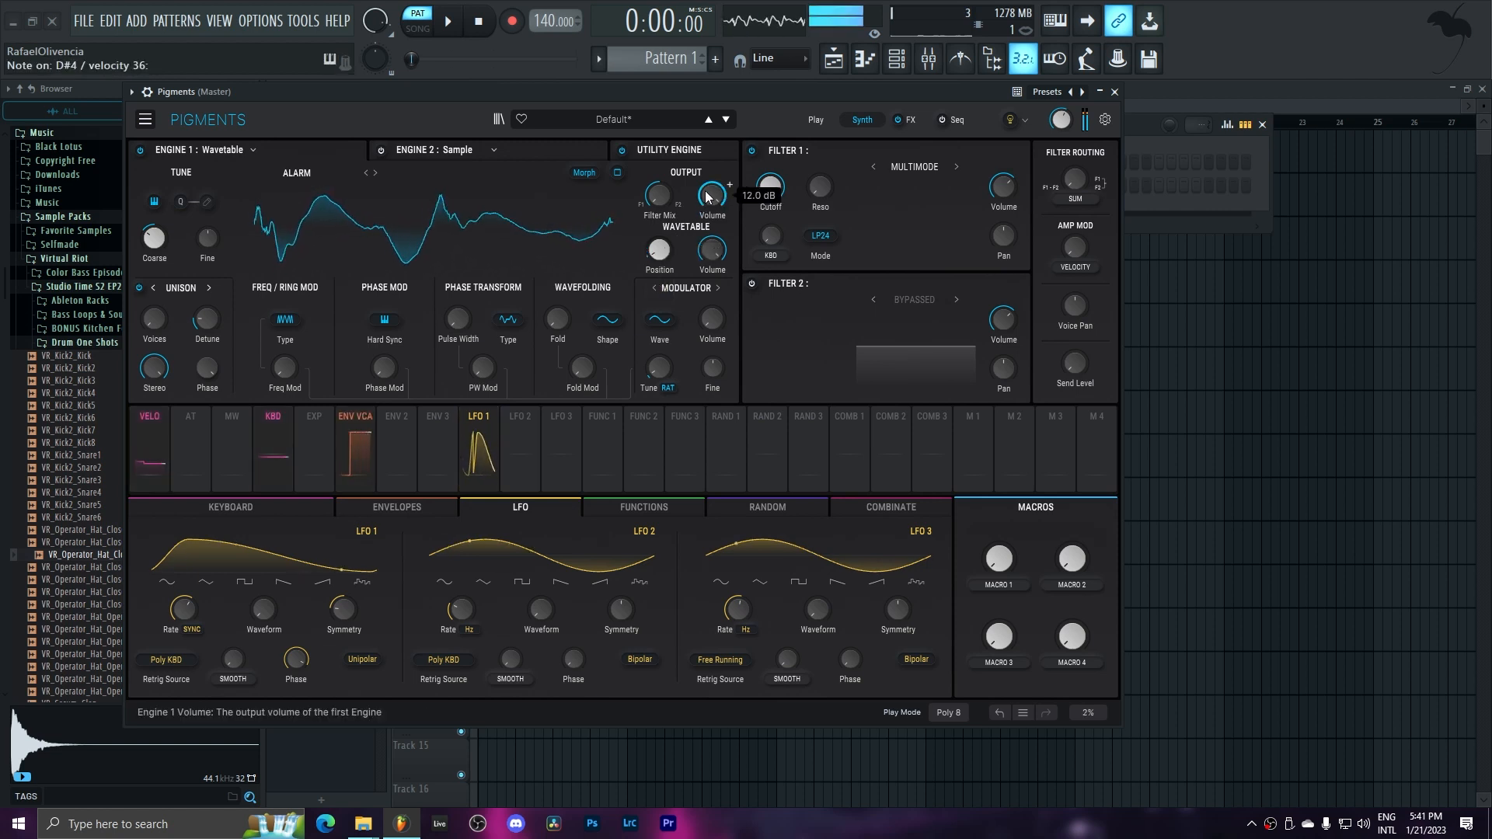
left_click(921, 165)
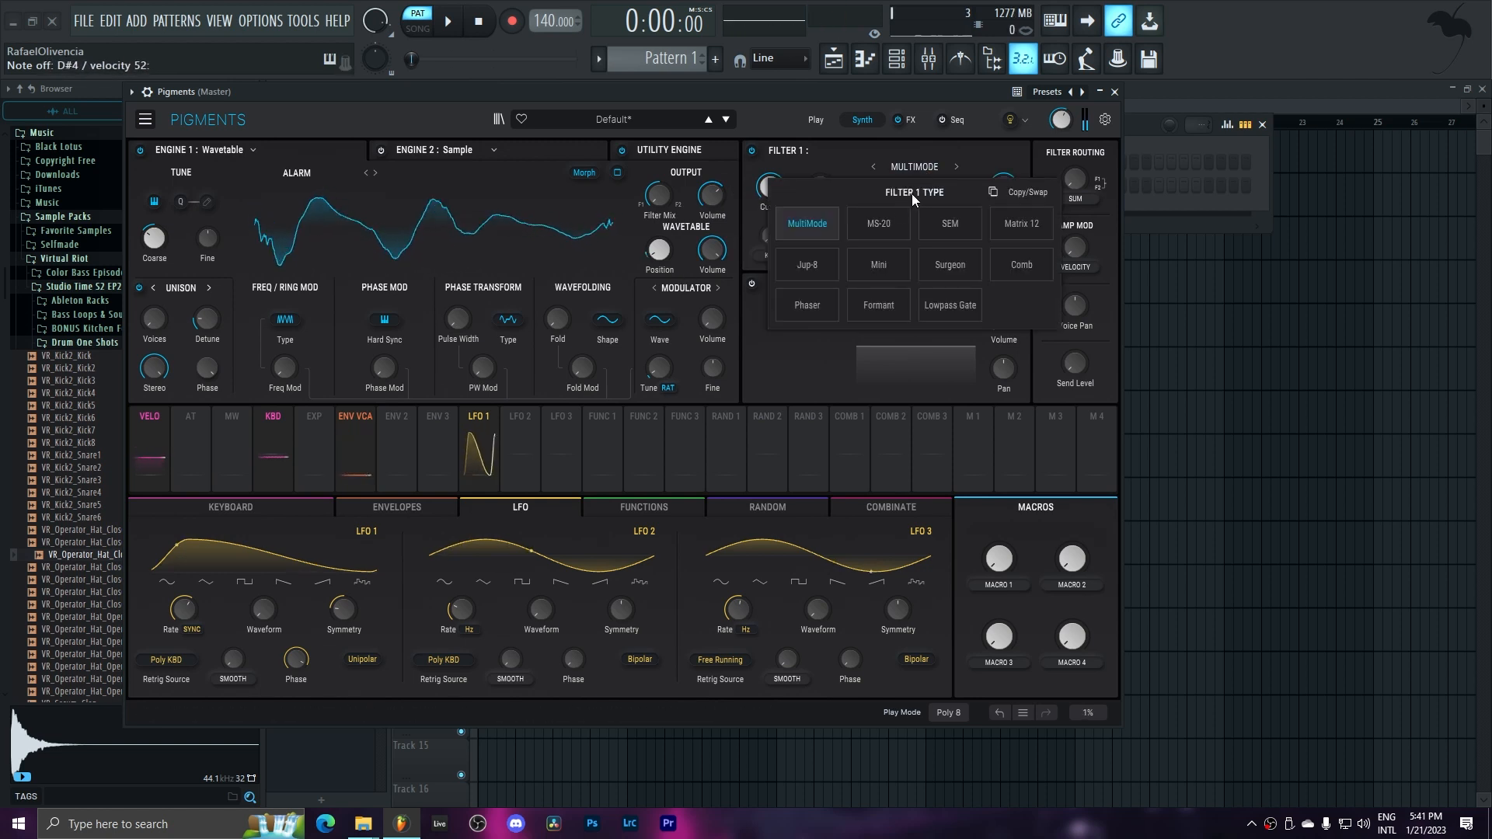
left_click(811, 222)
left_click(820, 236)
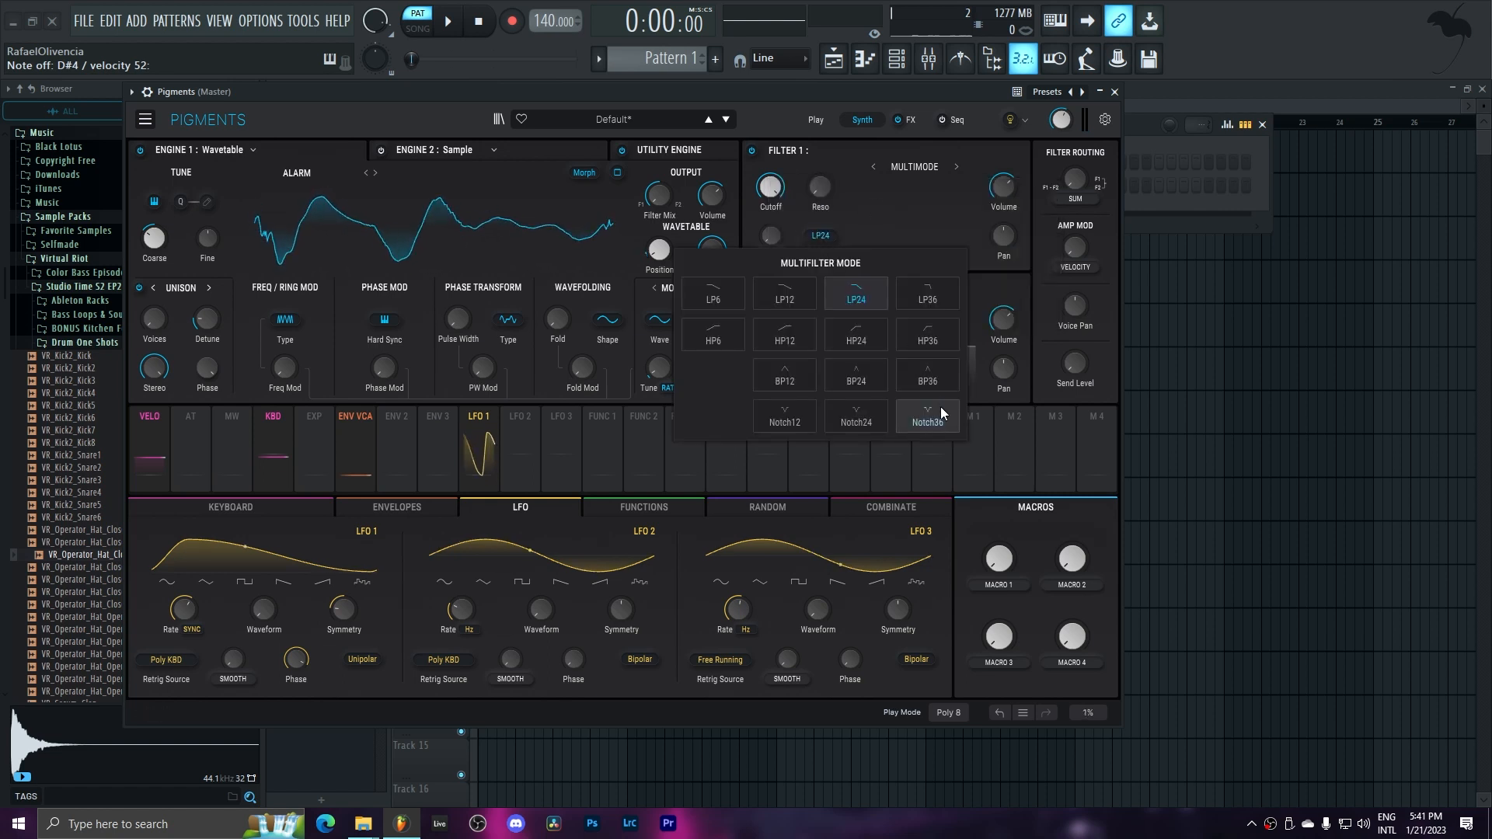
left_click(931, 375)
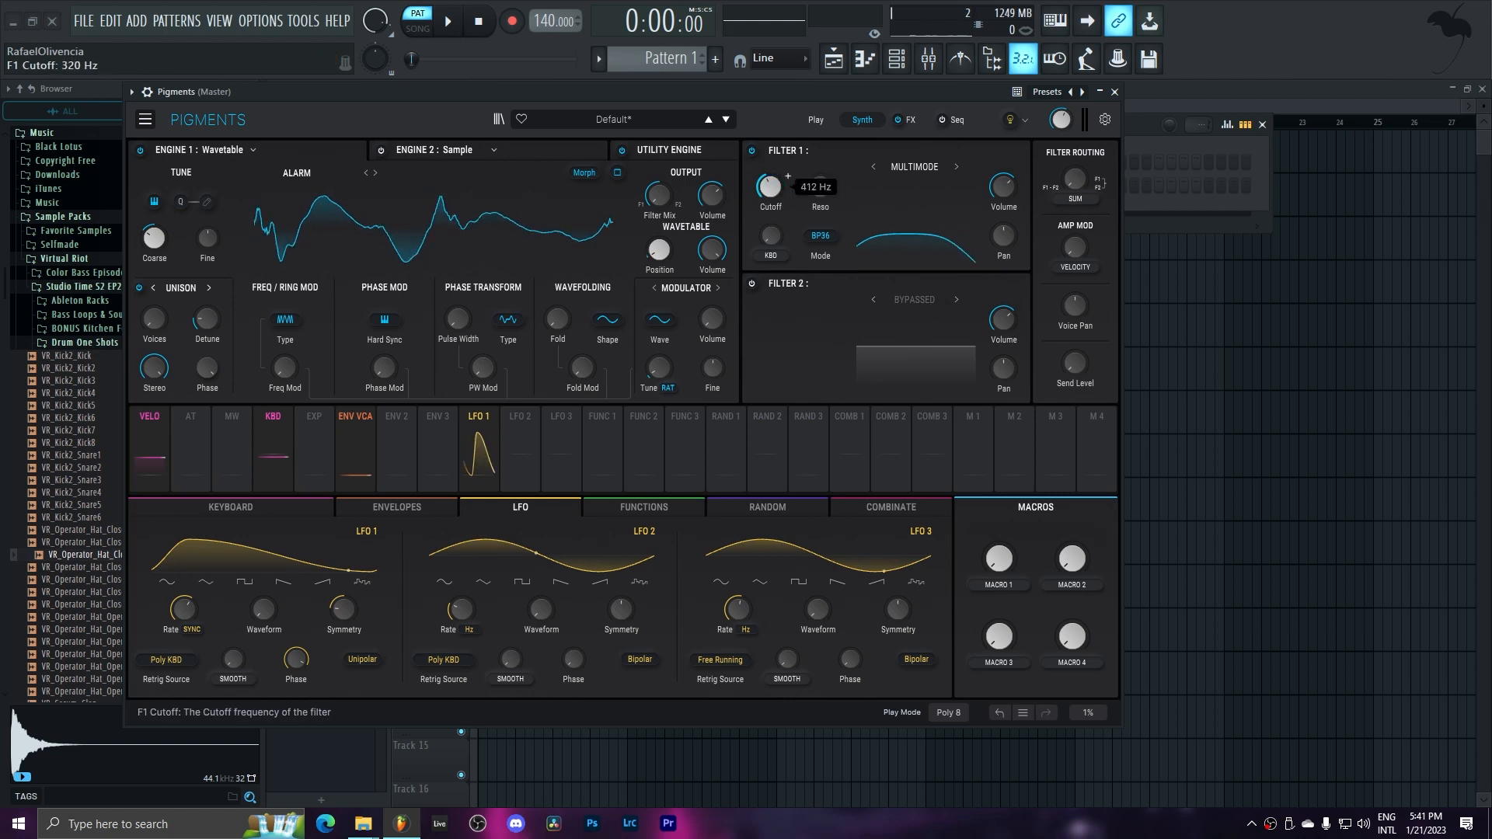
left_click_drag(818, 205, 775, 194)
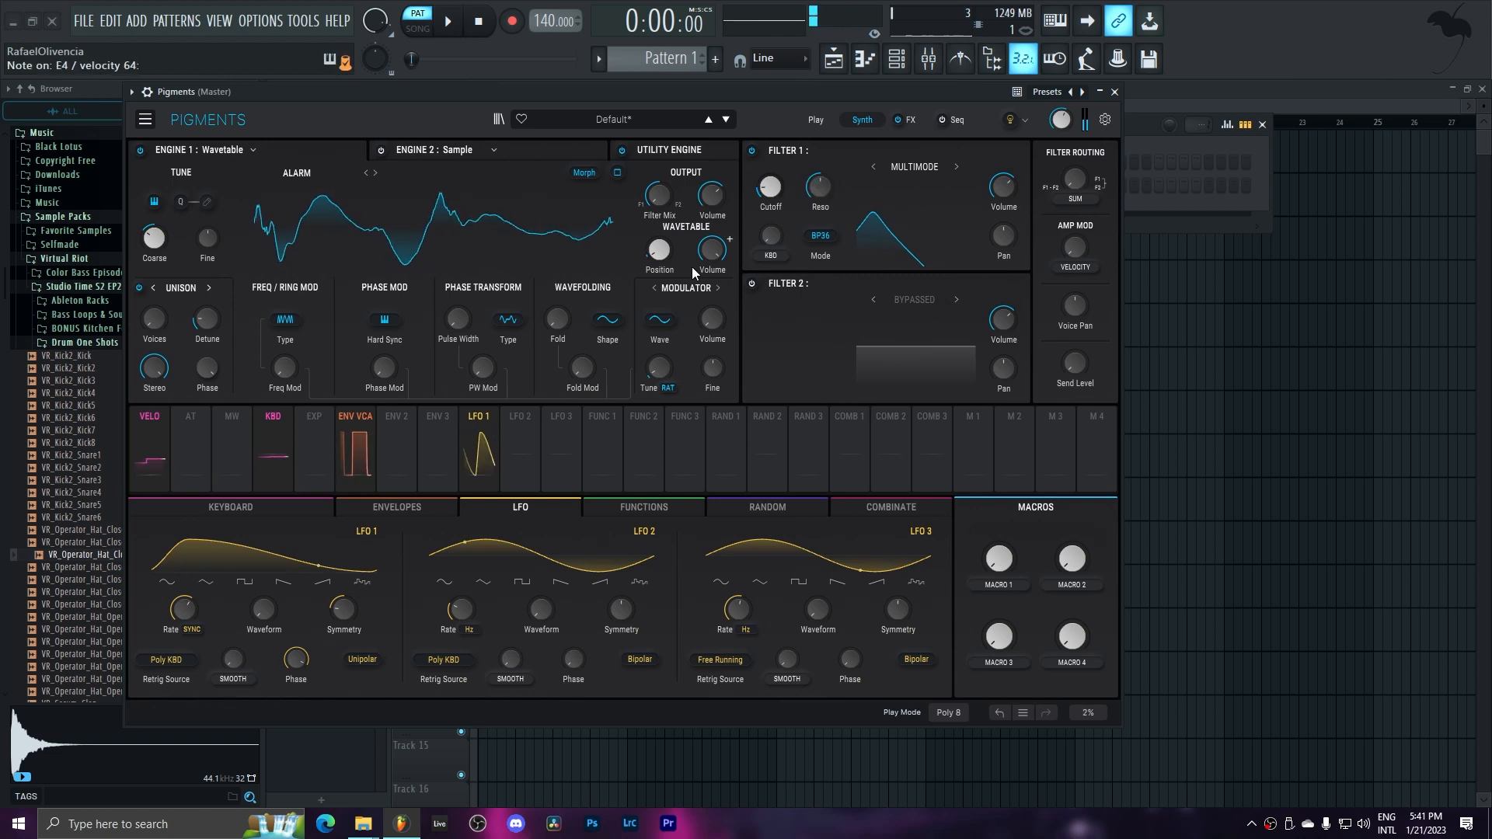
- Modulate the Filter 1 cutoff with LFO 1 by 0.34, and fine-tune the LFO rate and filter resonance
left_click(479, 442)
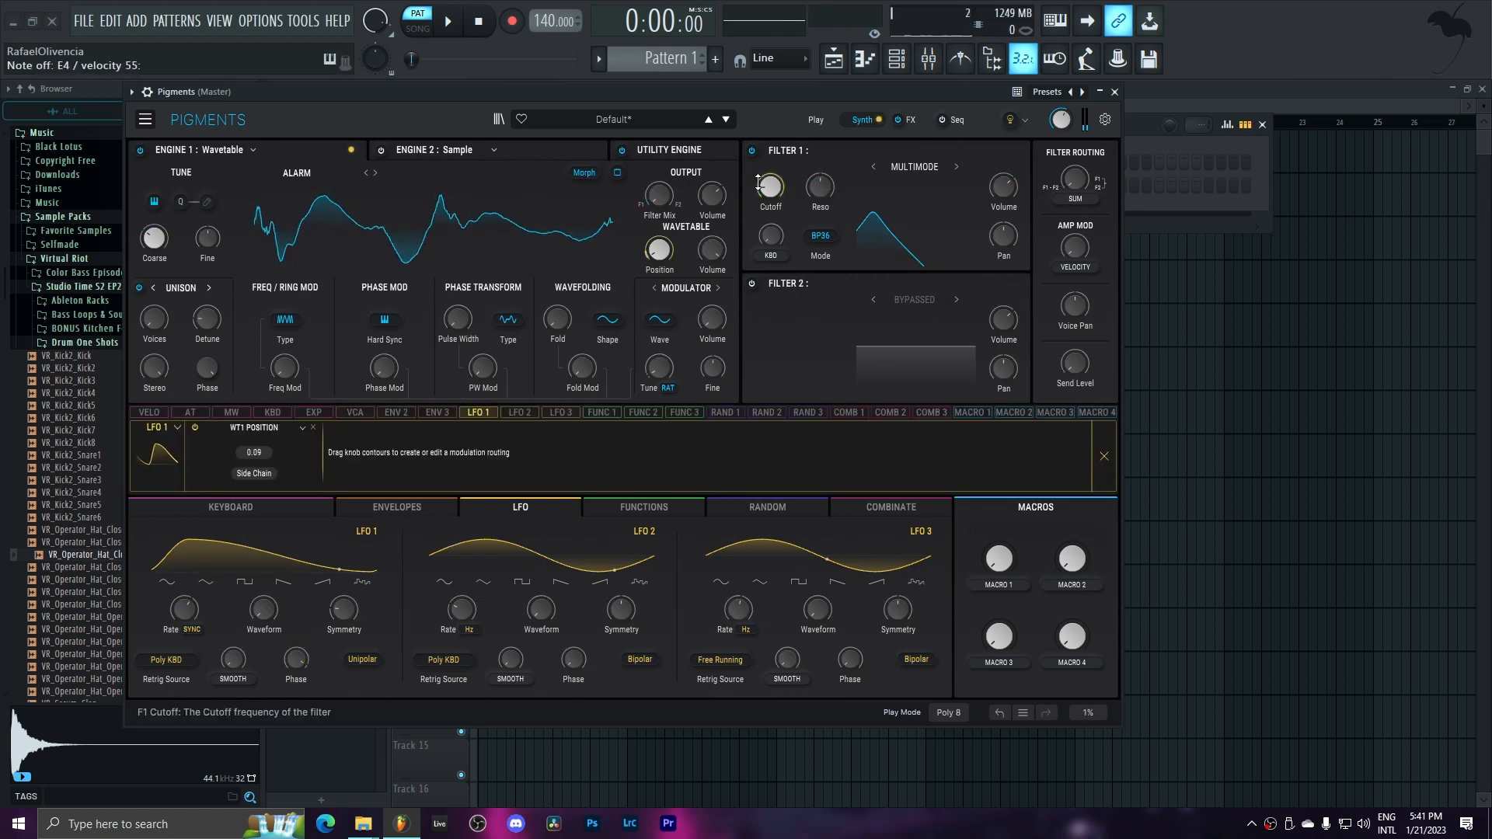
left_click_drag(758, 183, 758, 174)
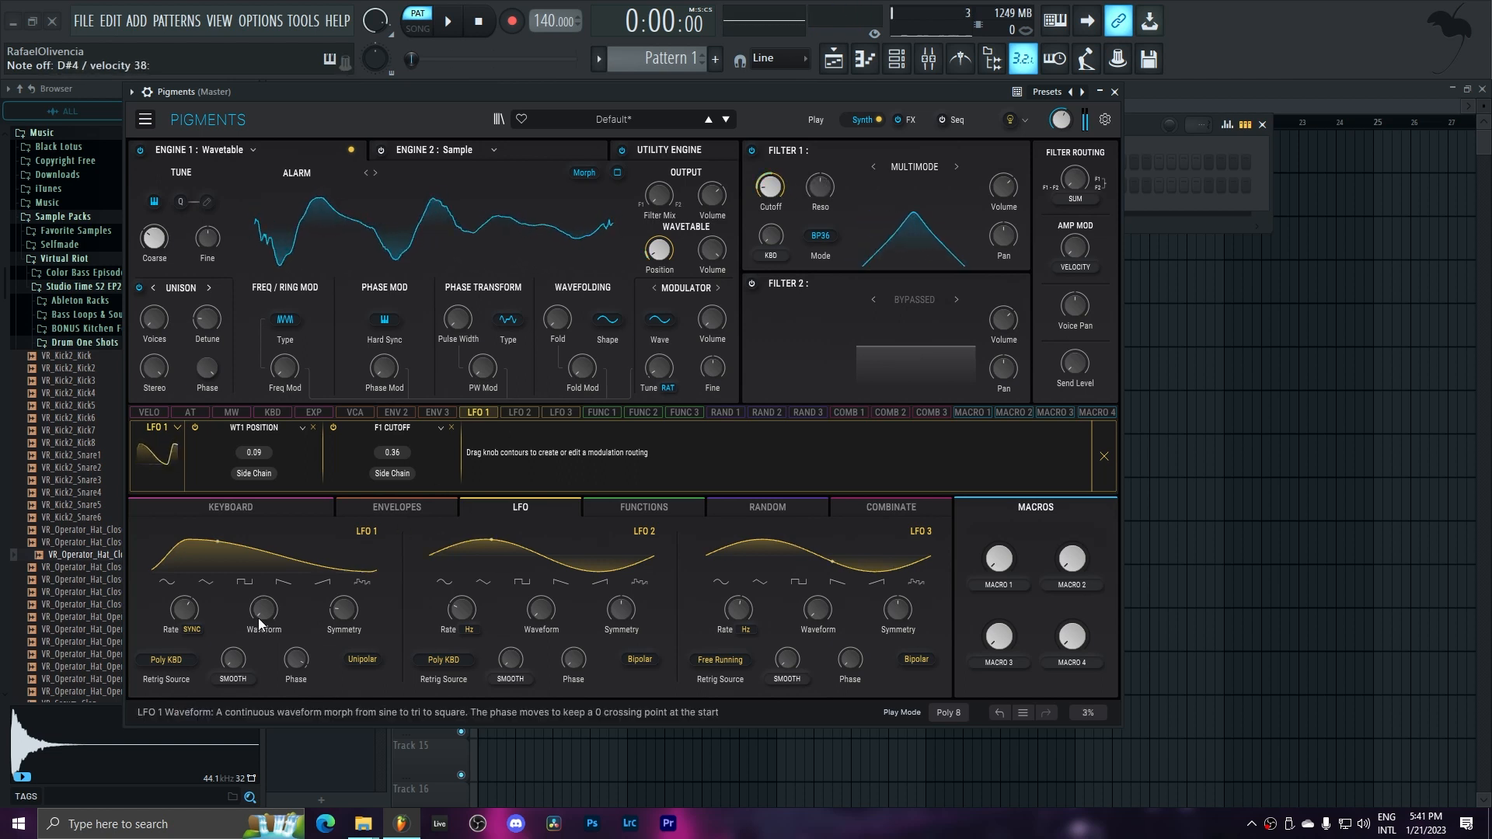
left_click_drag(185, 610, 185, 620)
left_click_drag(780, 181, 768, 184)
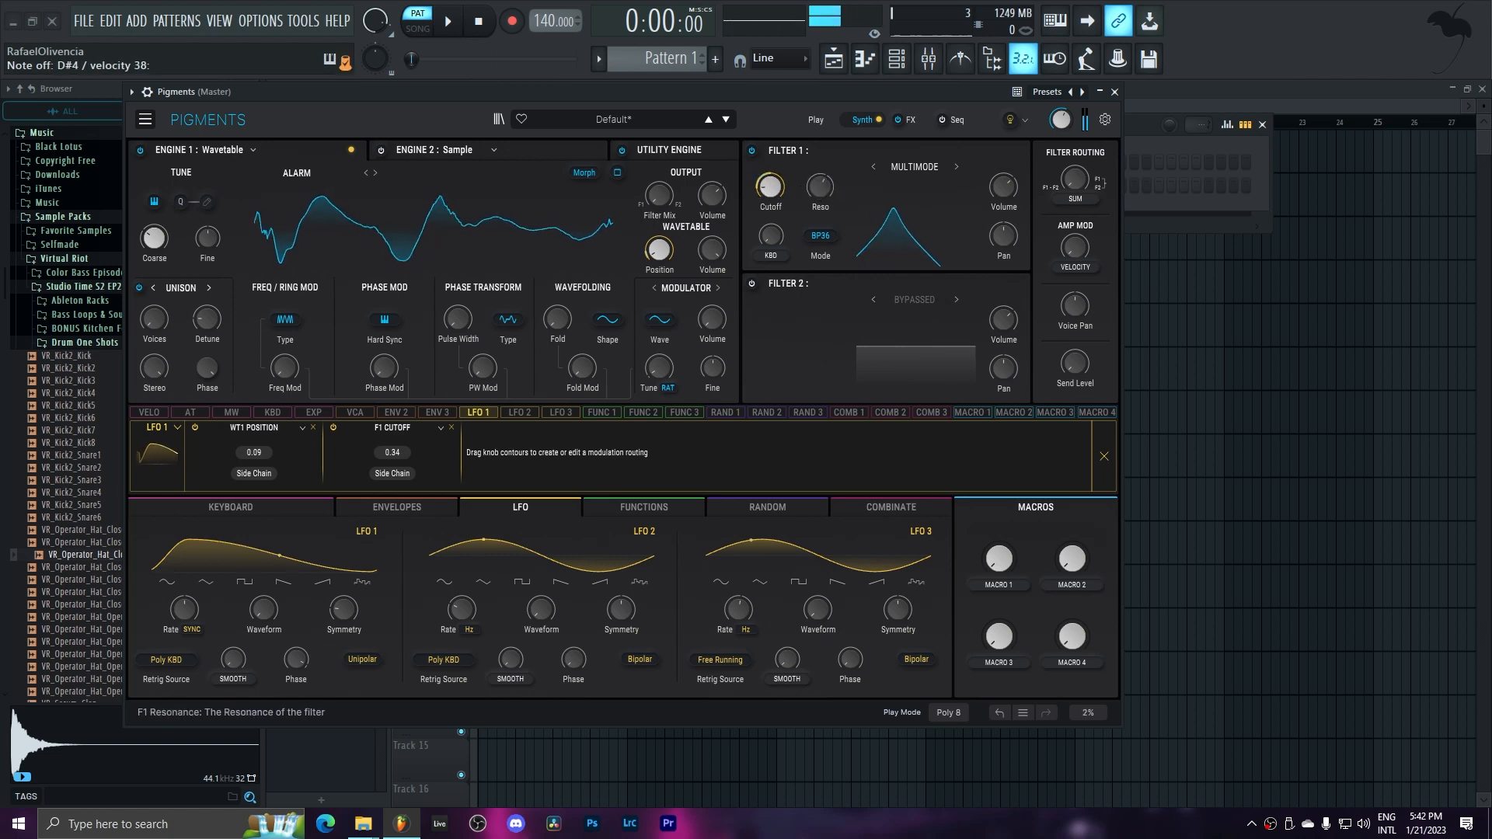
left_click_drag(819, 189, 820, 203)
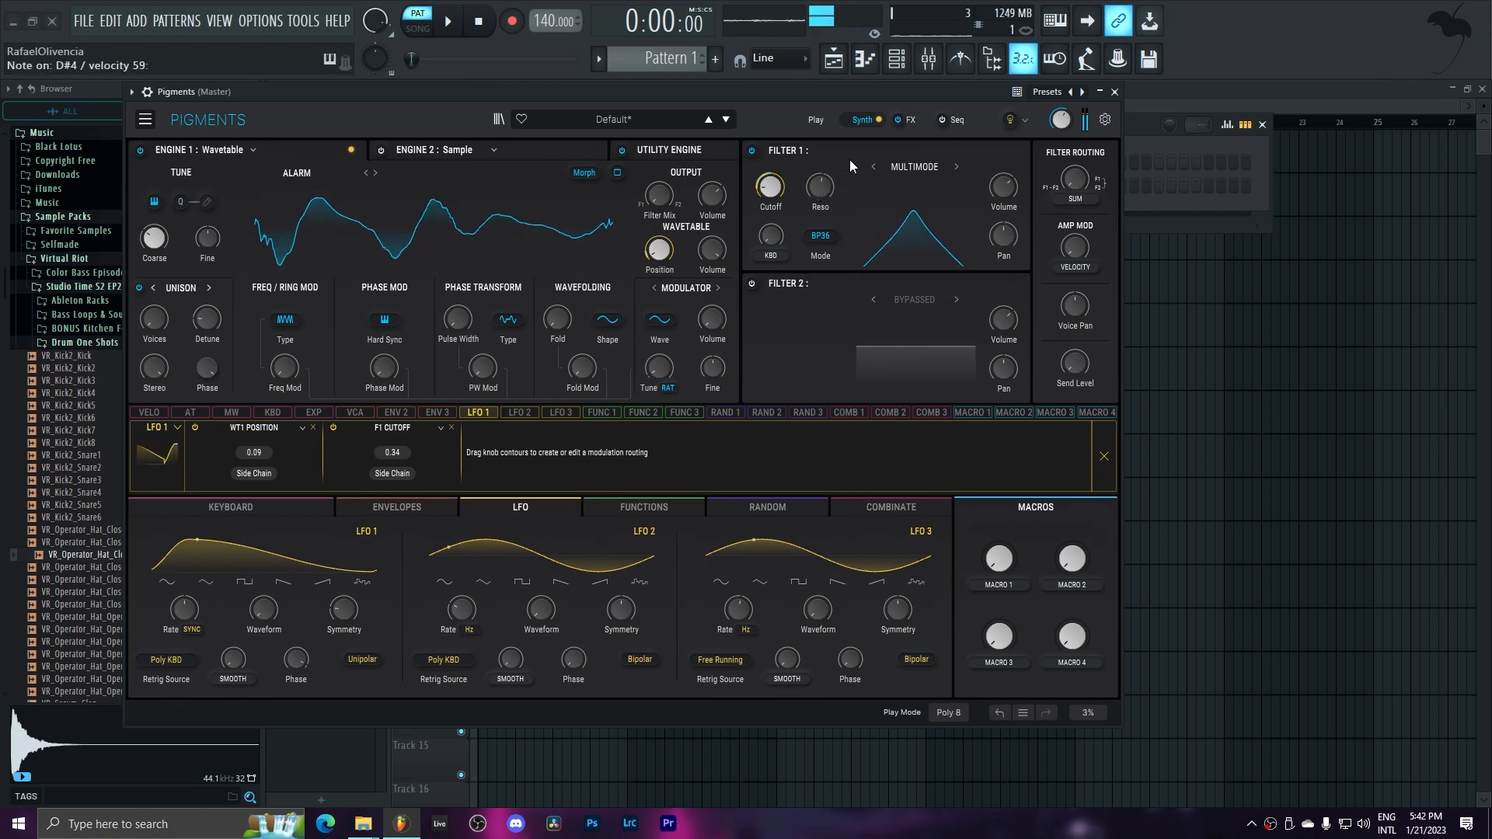
- Remove the Delay and Reverb effects from the FX A chain
left_click(914, 125)
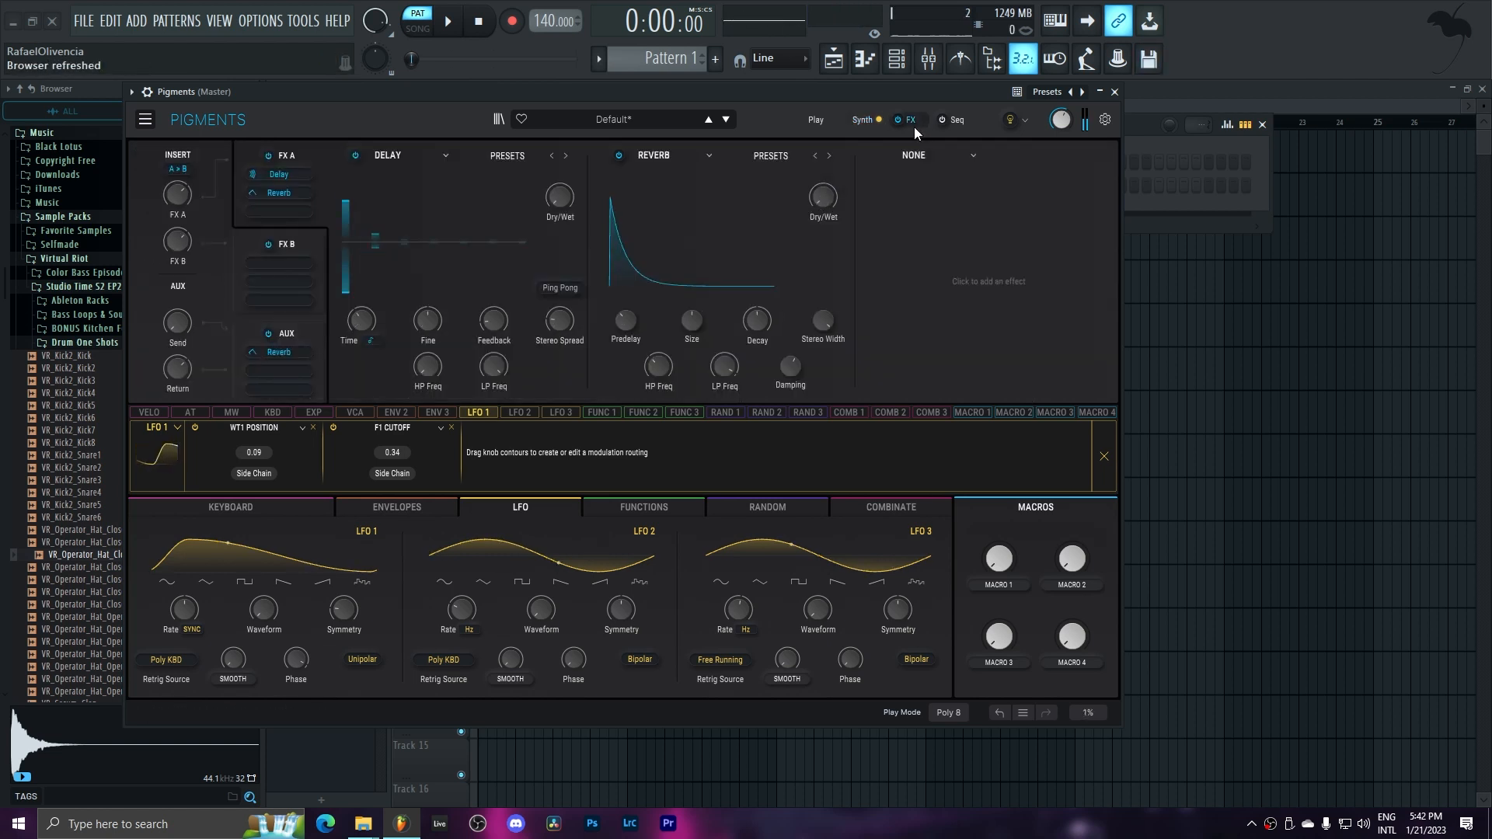
left_click(412, 155)
left_click(410, 188)
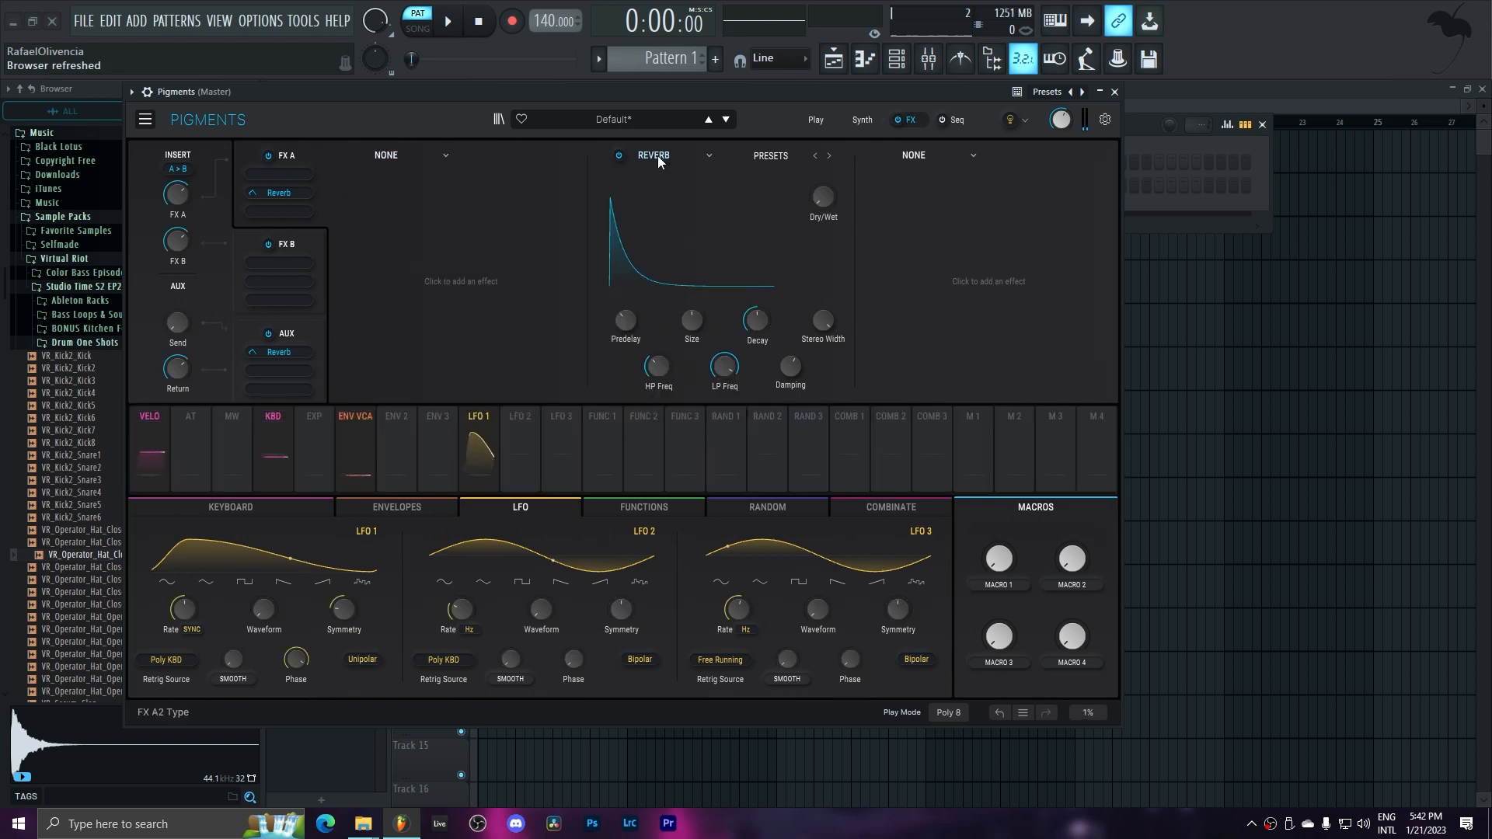
left_click(657, 156)
left_click(681, 184)
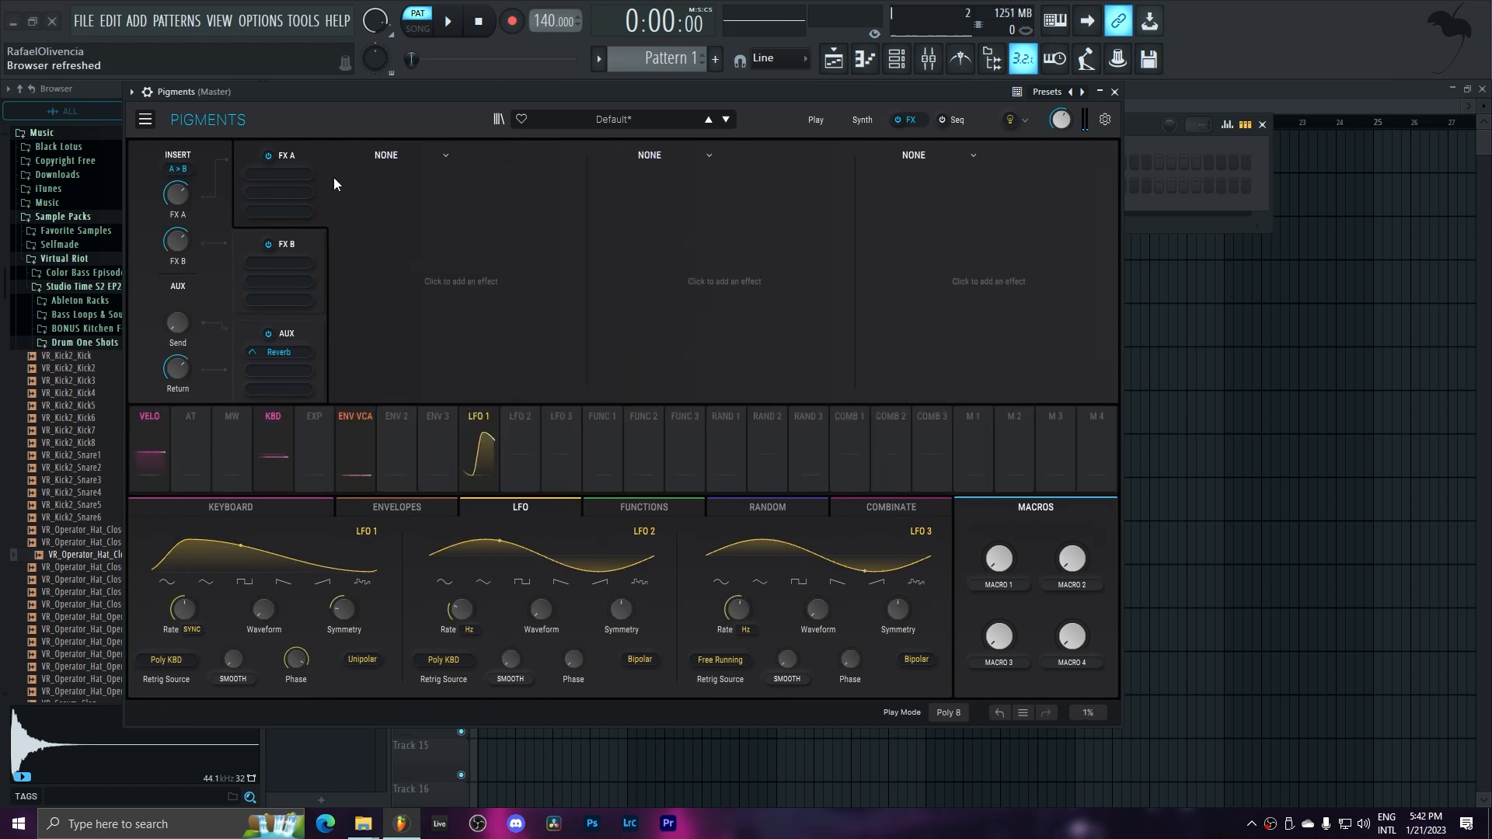
- Add a Multiband compressor with the OPP preset to the first FX A slot
left_click(402, 159)
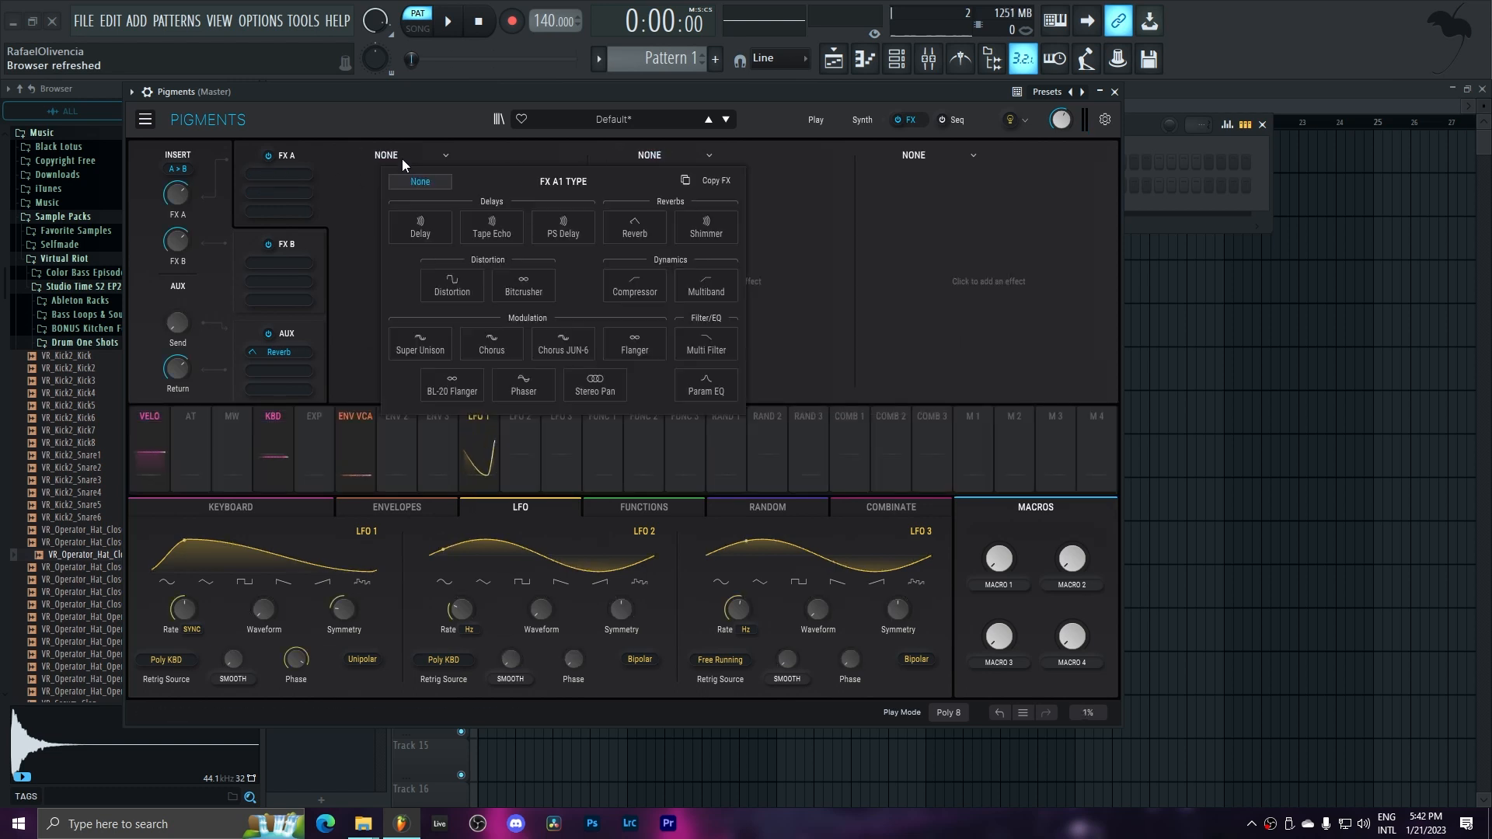
left_click(726, 289)
left_click(504, 156)
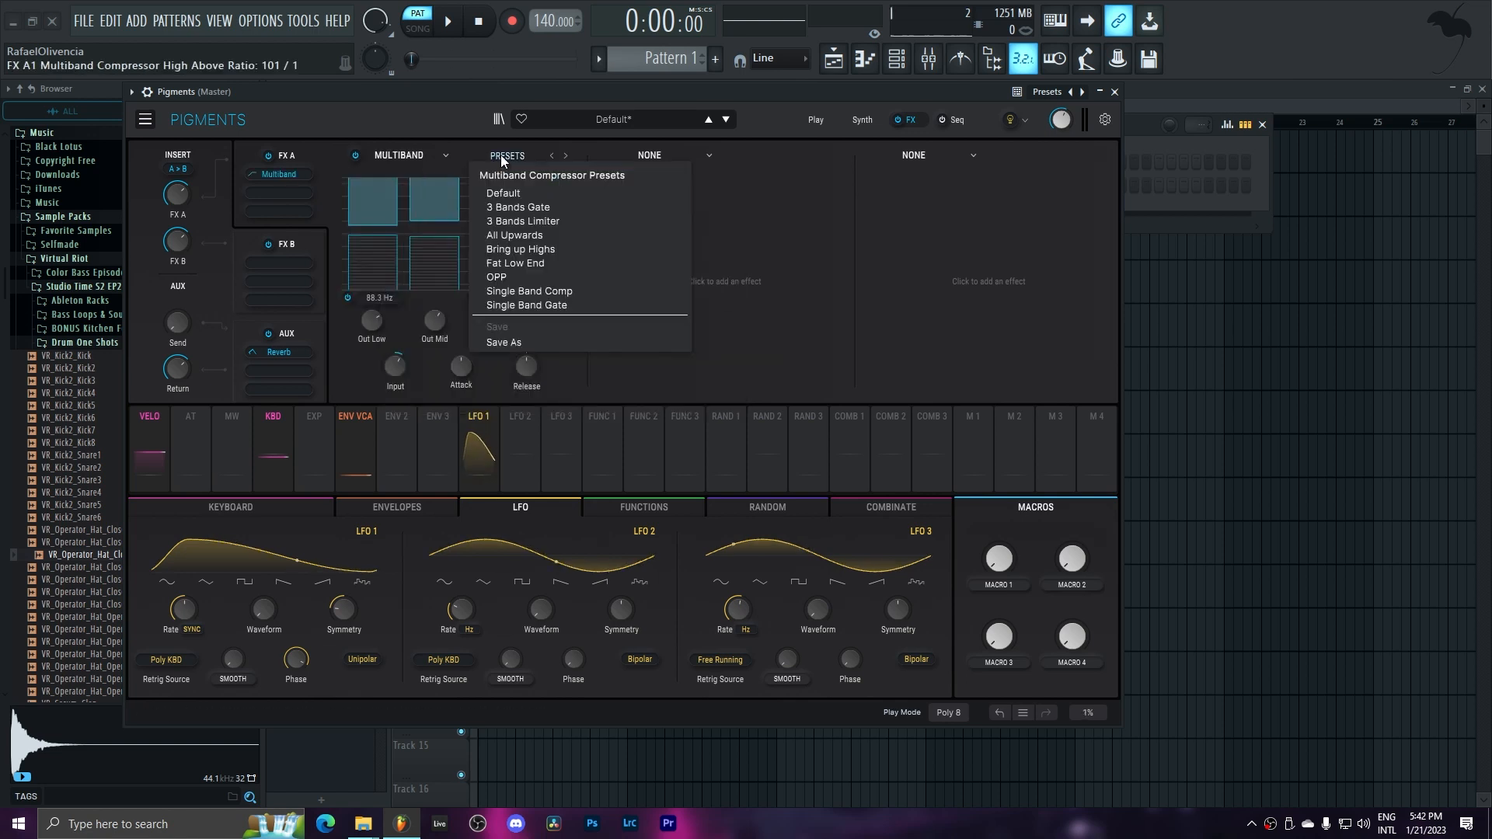
left_click(543, 277)
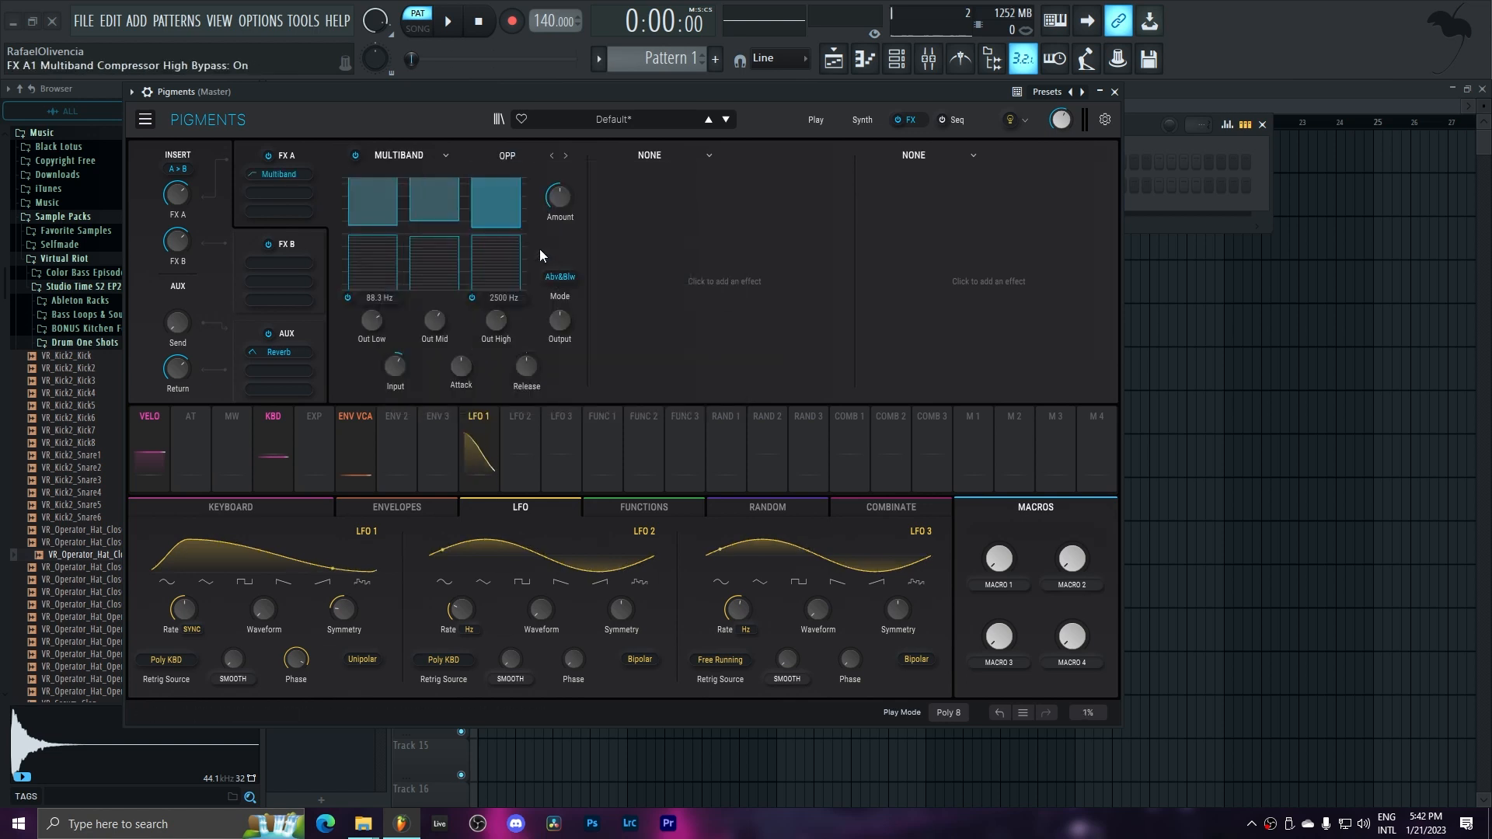
- Add a second Multiband compressor to the middle FX A slot and load its OPP preset
left_click(688, 155)
left_click(973, 291)
left_click(769, 157)
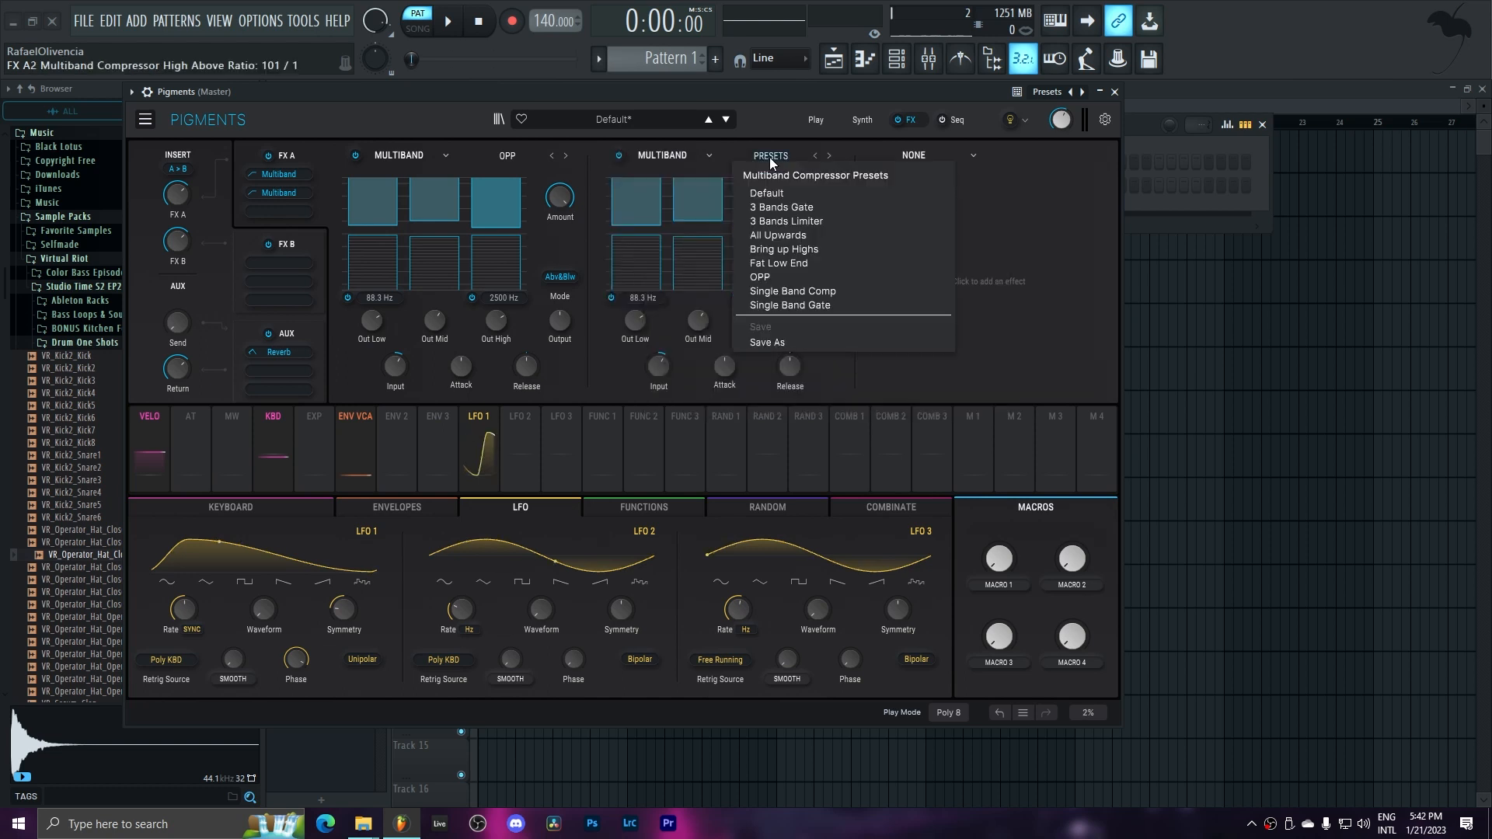
left_click(840, 277)
- Fill the third FX A slot with another Multiband compressor using the OPP preset
left_click(920, 154)
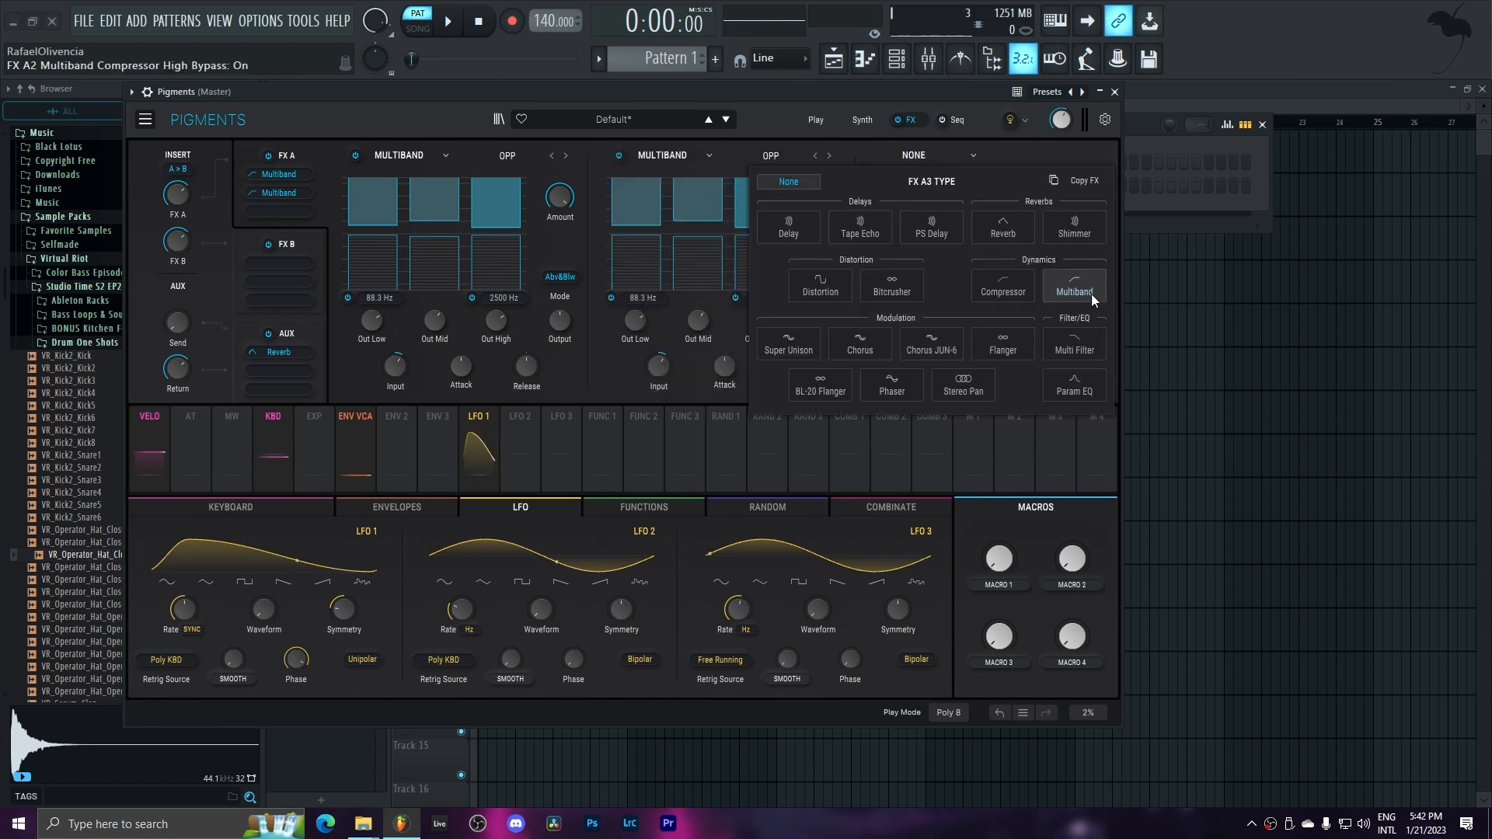
left_click(1090, 292)
left_click(1027, 155)
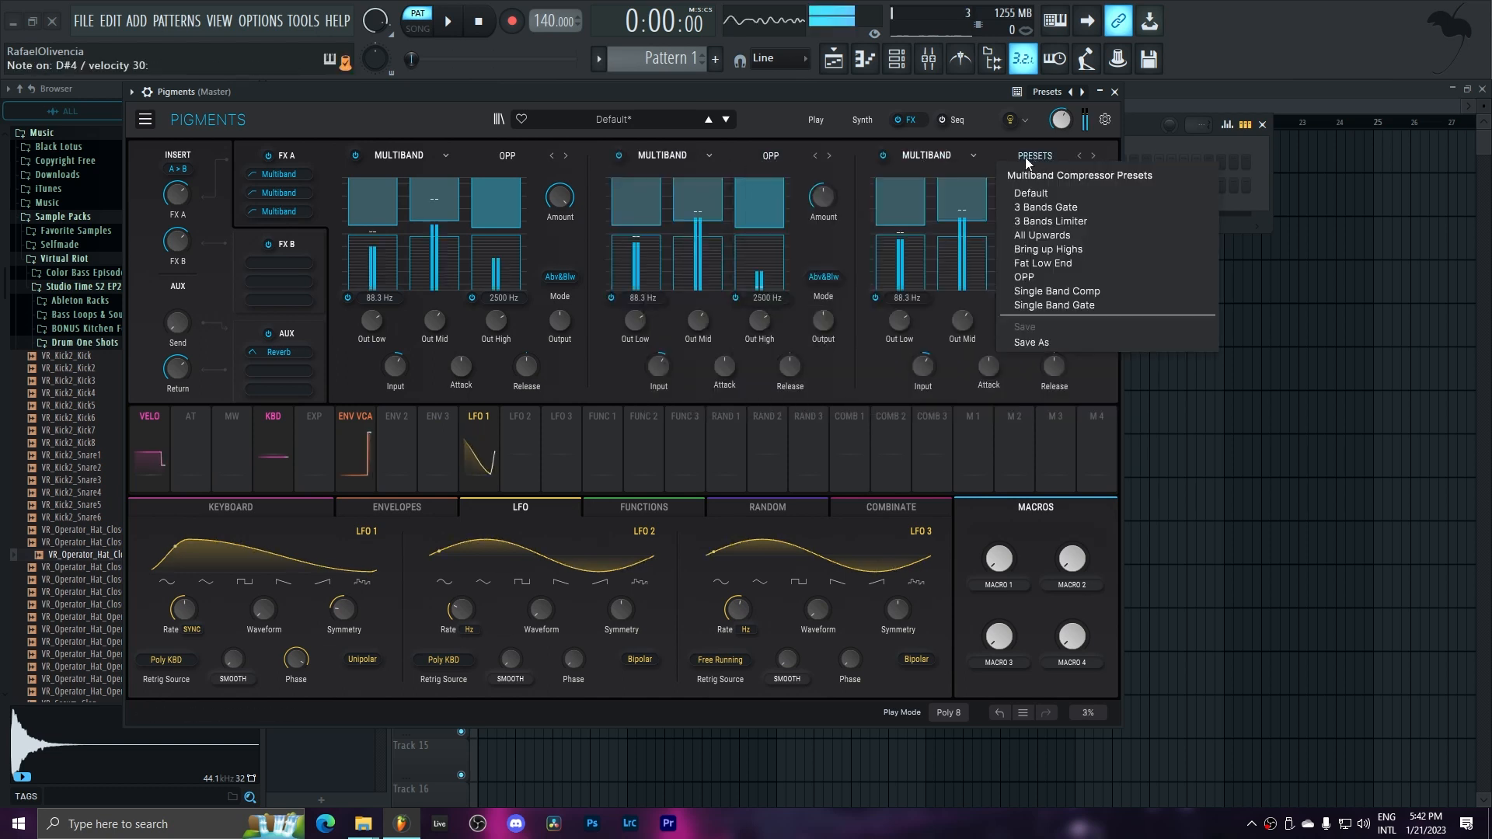
left_click(1024, 277)
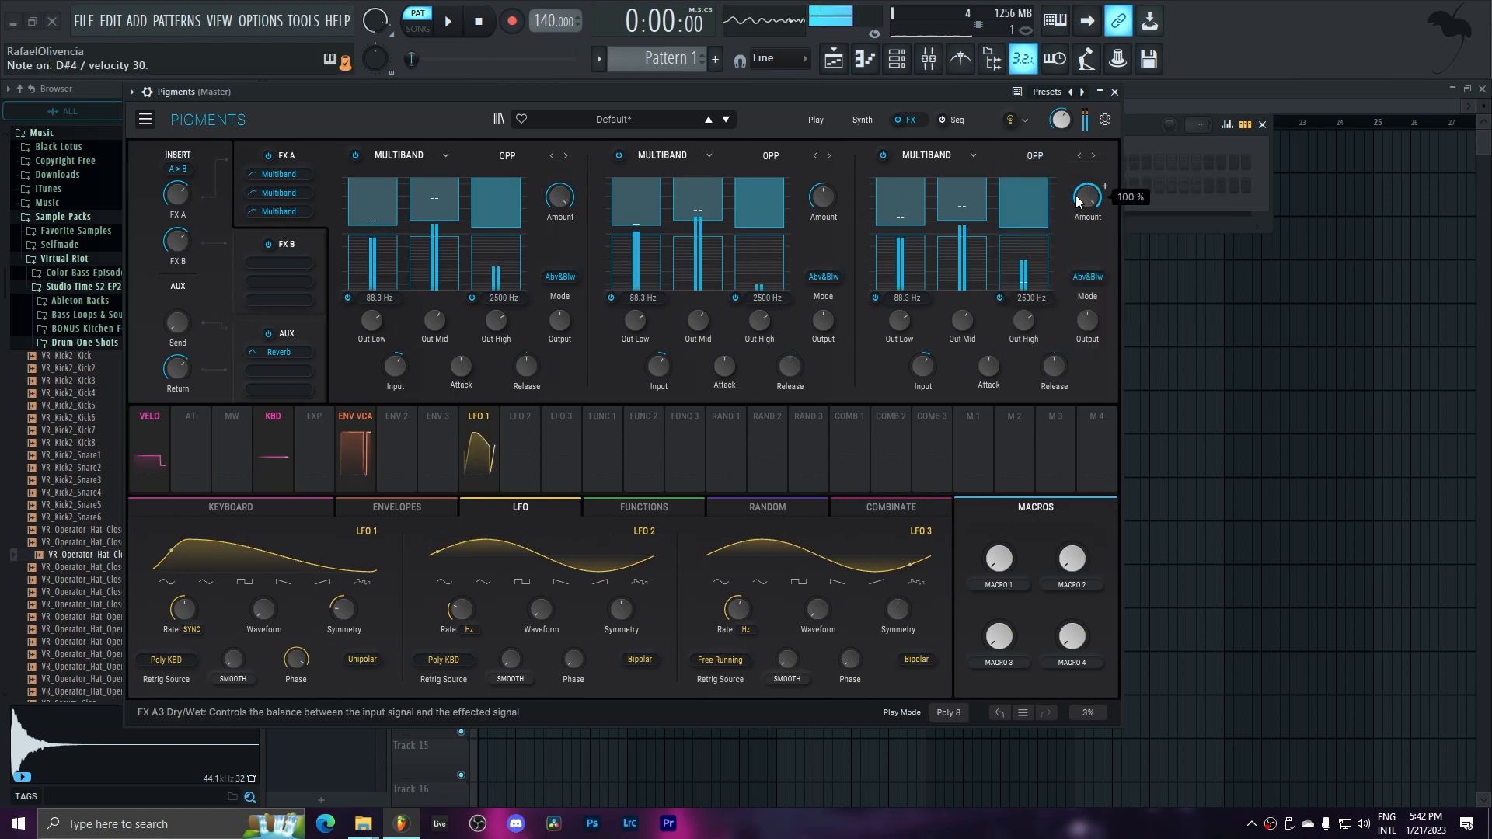
- Enable the Utility Engine oscillator, set its Coarse pitch to -24 semitones and route its output to FX A
left_click(812, 120)
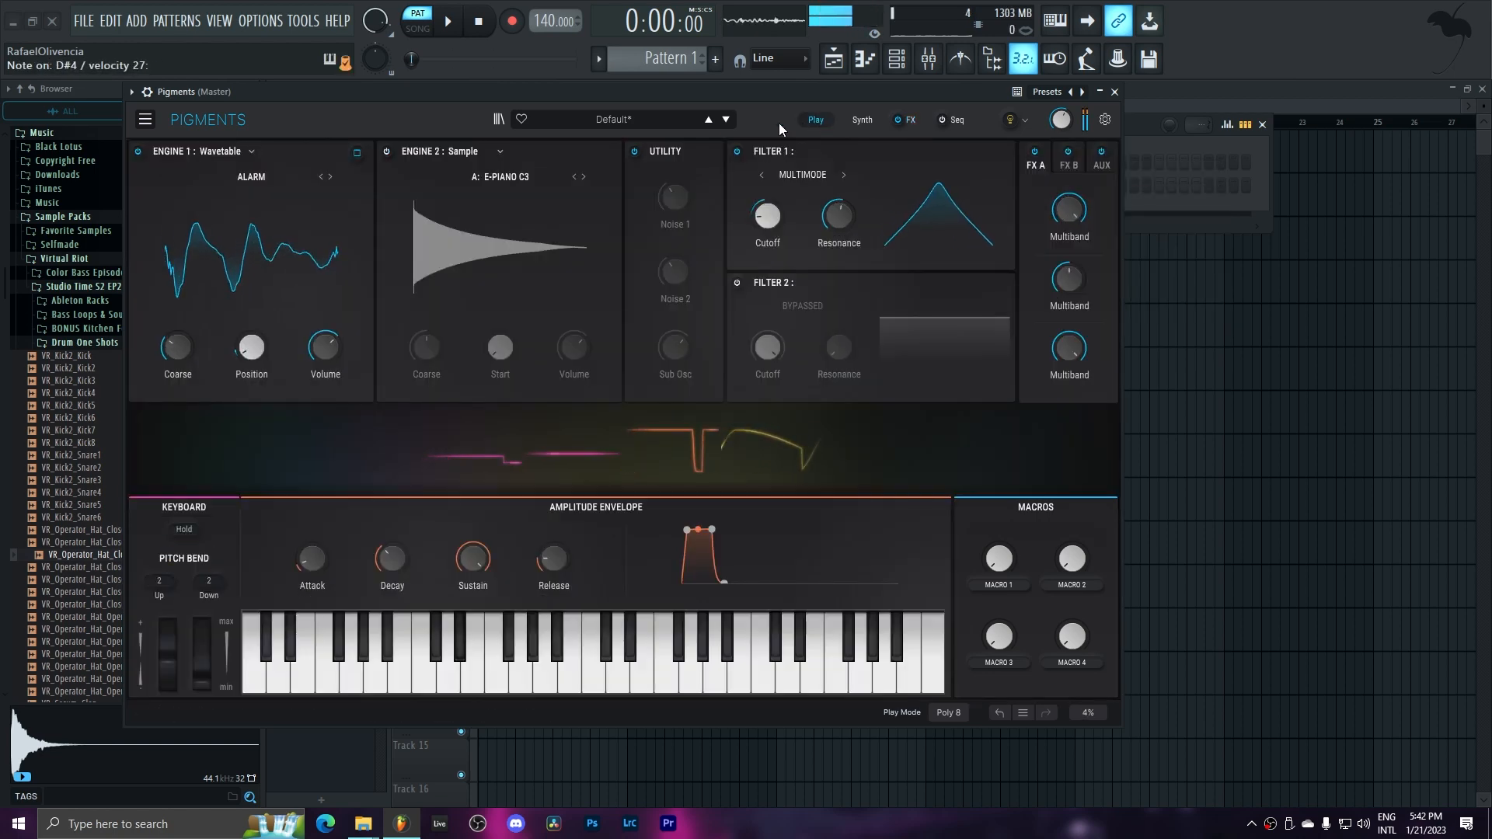
left_click(864, 120)
left_click(703, 150)
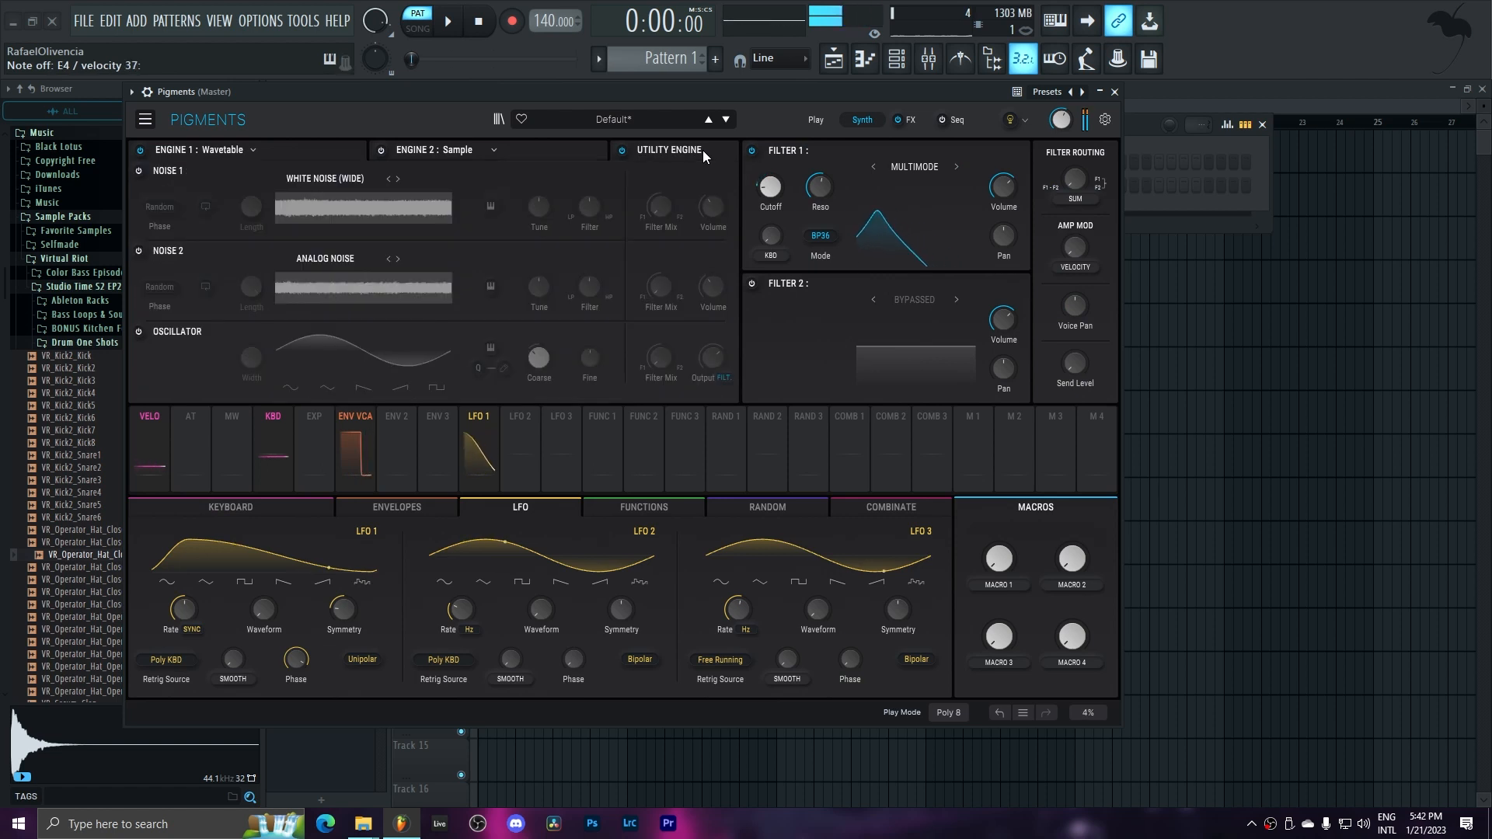
left_click(138, 331)
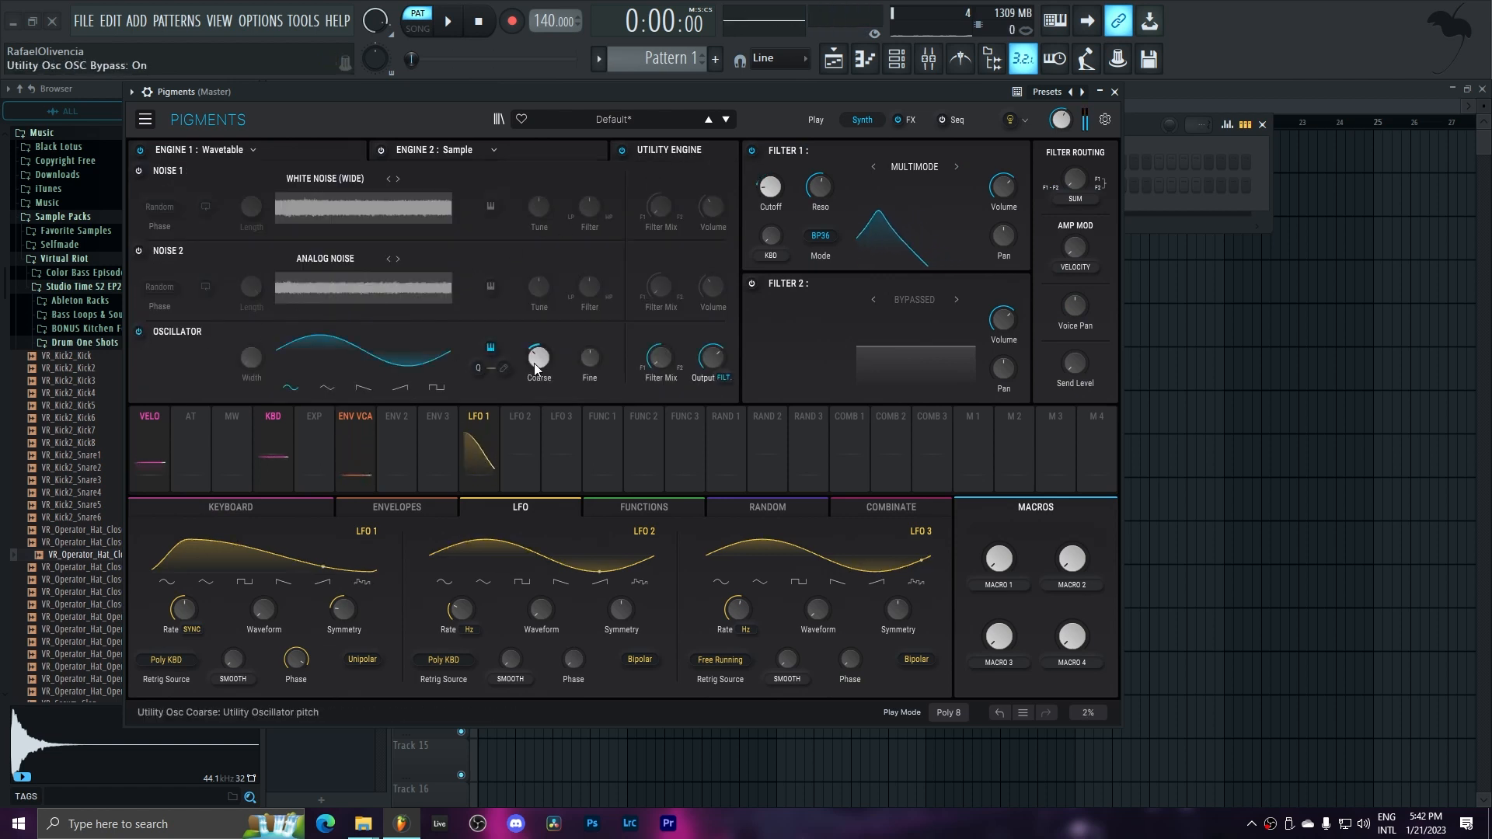
left_click_drag(538, 357, 539, 419)
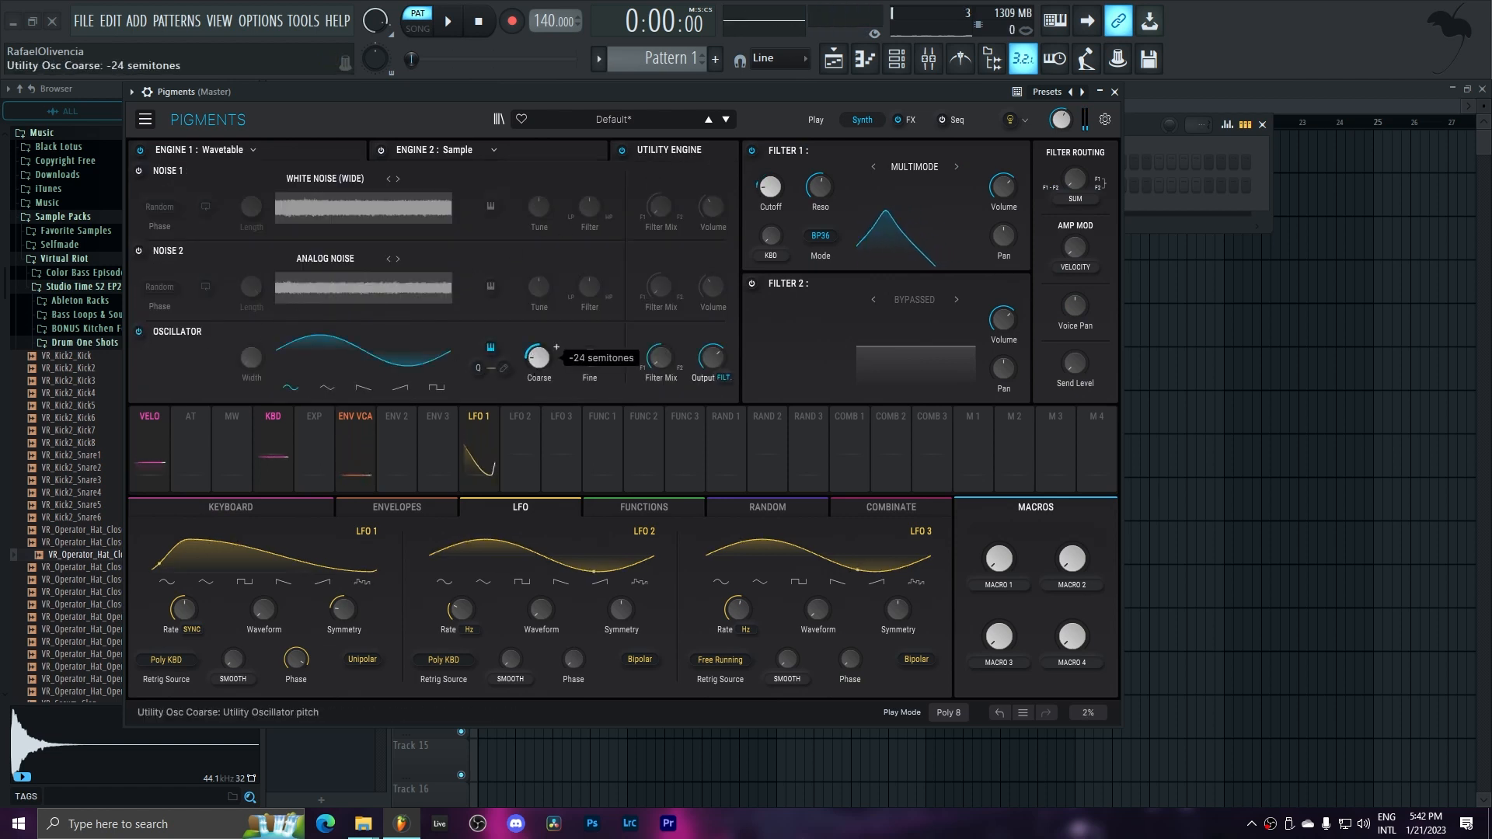
left_click(713, 380)
left_click(703, 433)
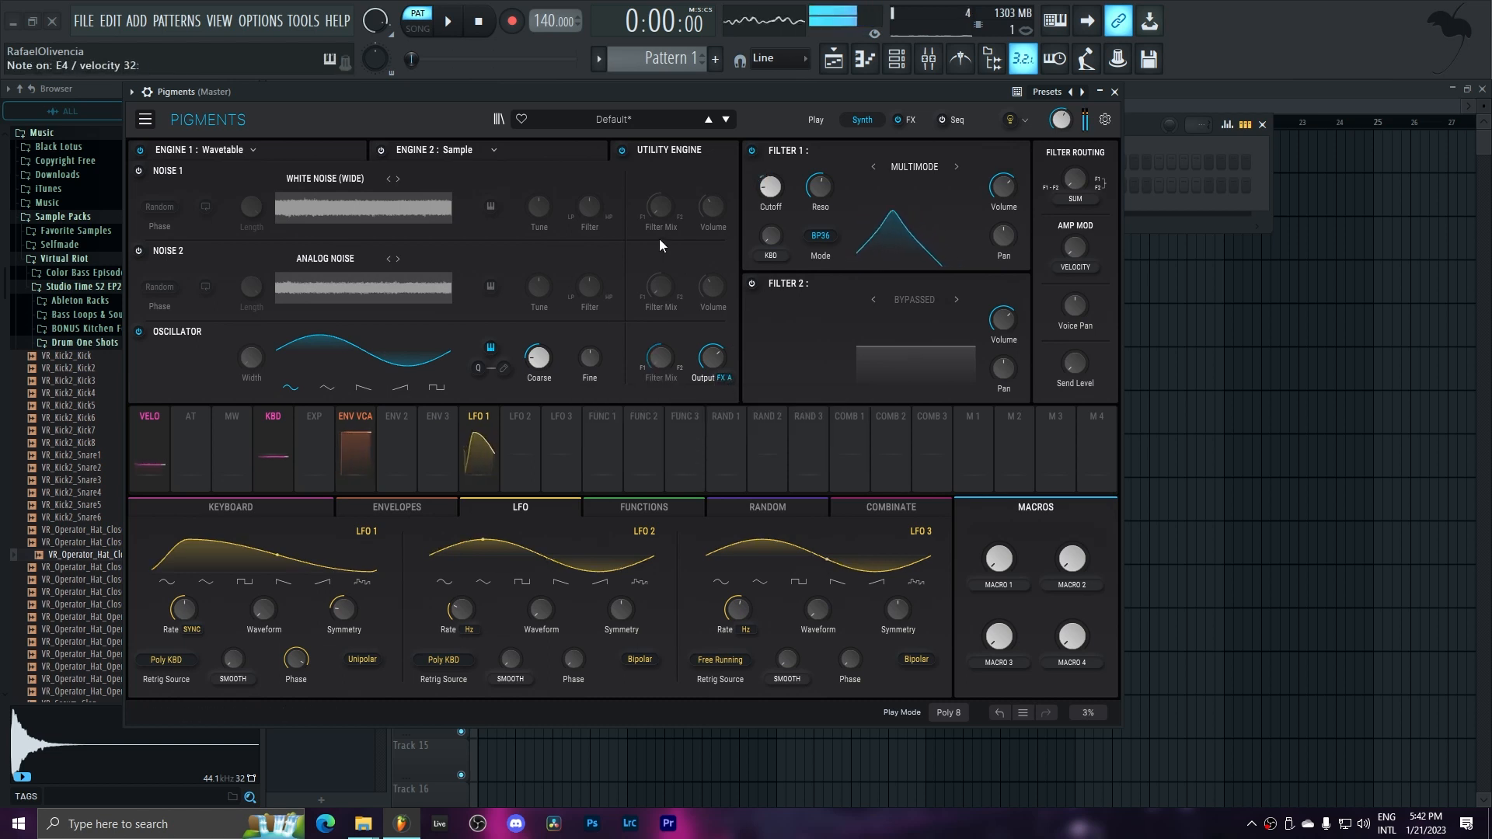
- Readjust the Position of Engine 1's Alarm wavetable and the resonance of Filter 1
left_click(816, 122)
left_click(826, 121)
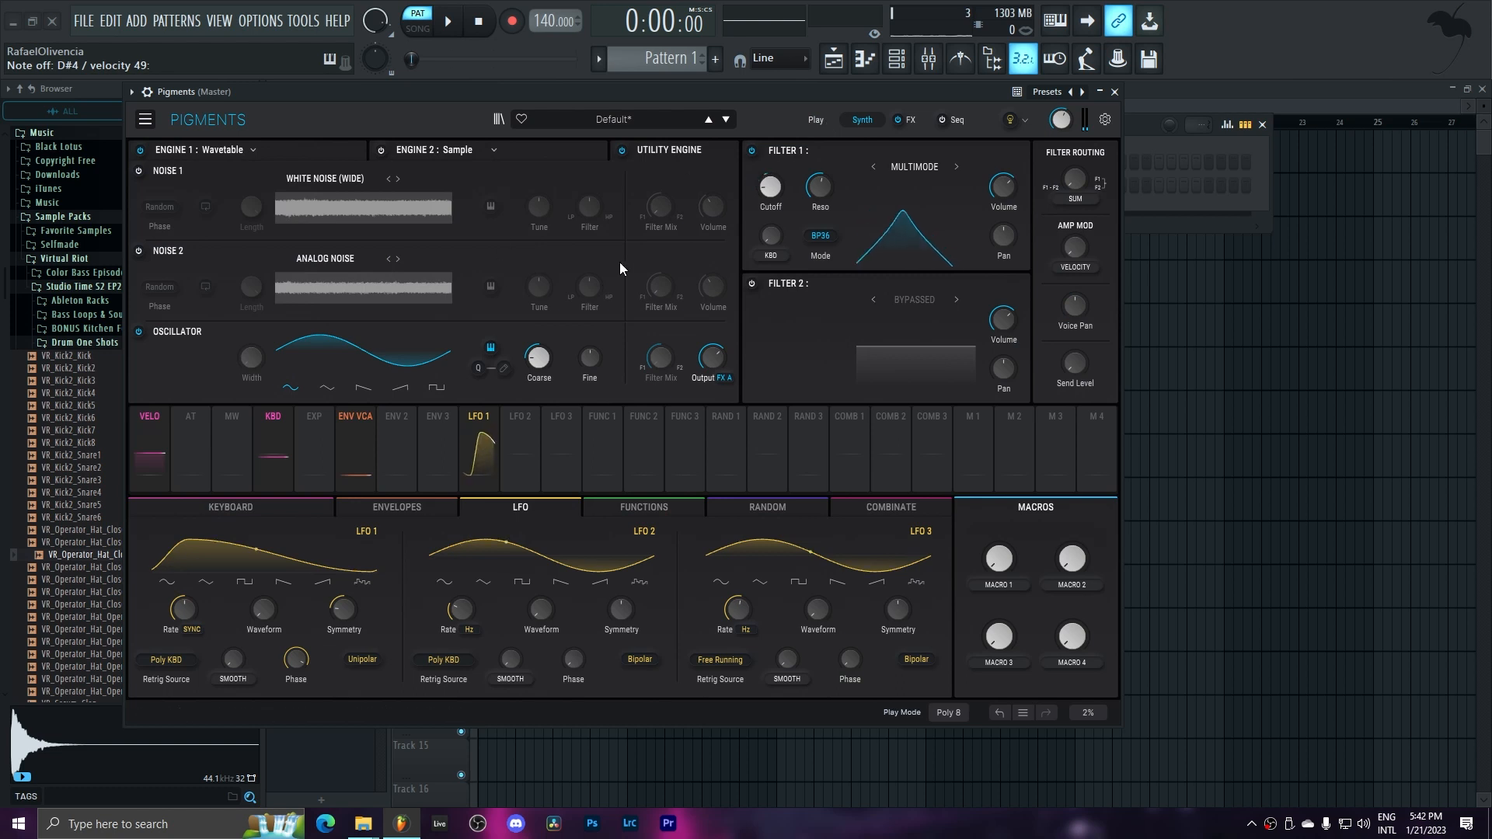
left_click(287, 146)
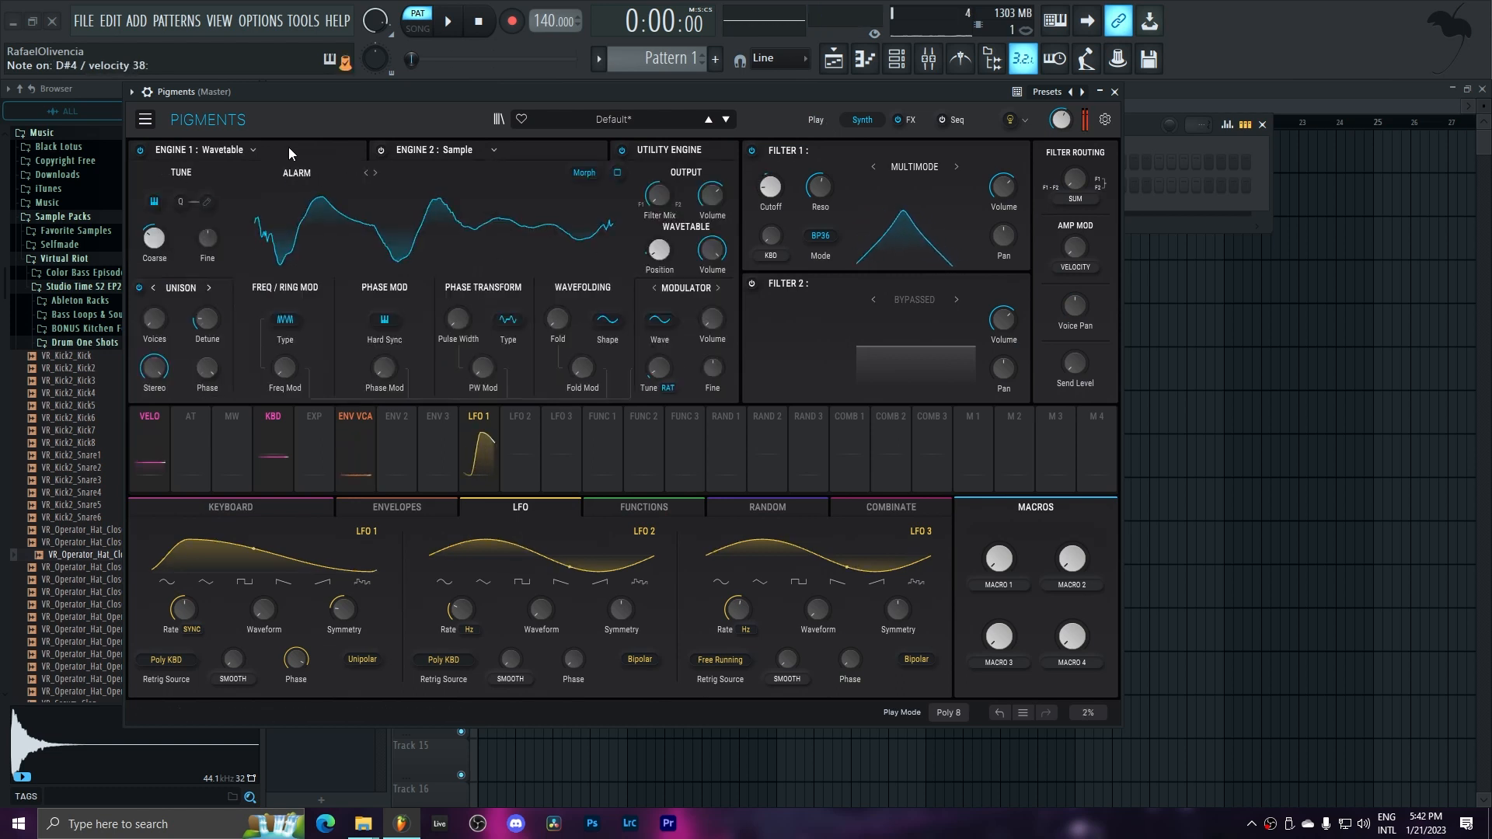
left_click_drag(659, 249, 659, 261)
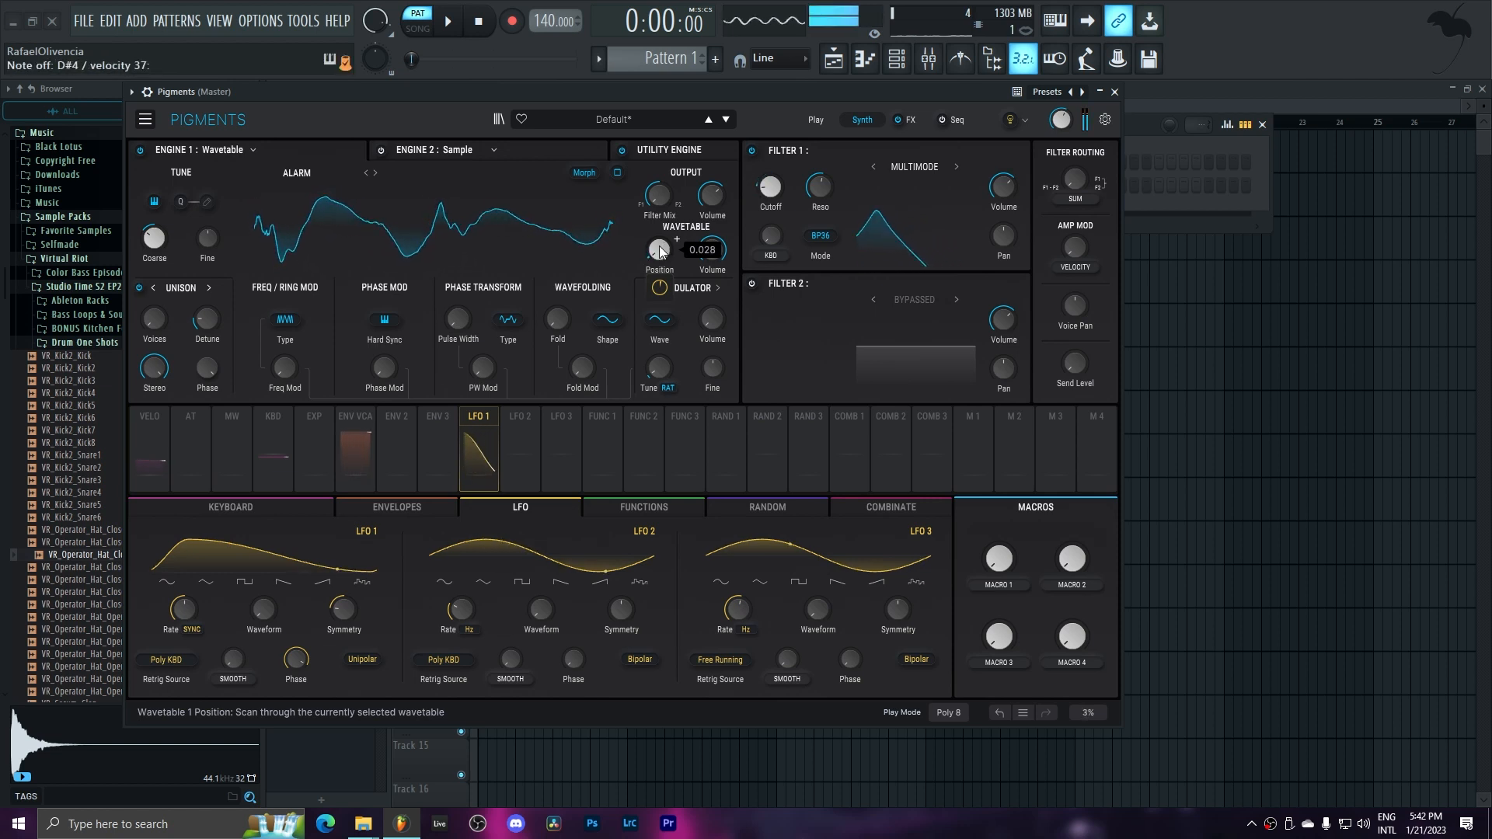
left_click_drag(659, 248, 660, 326)
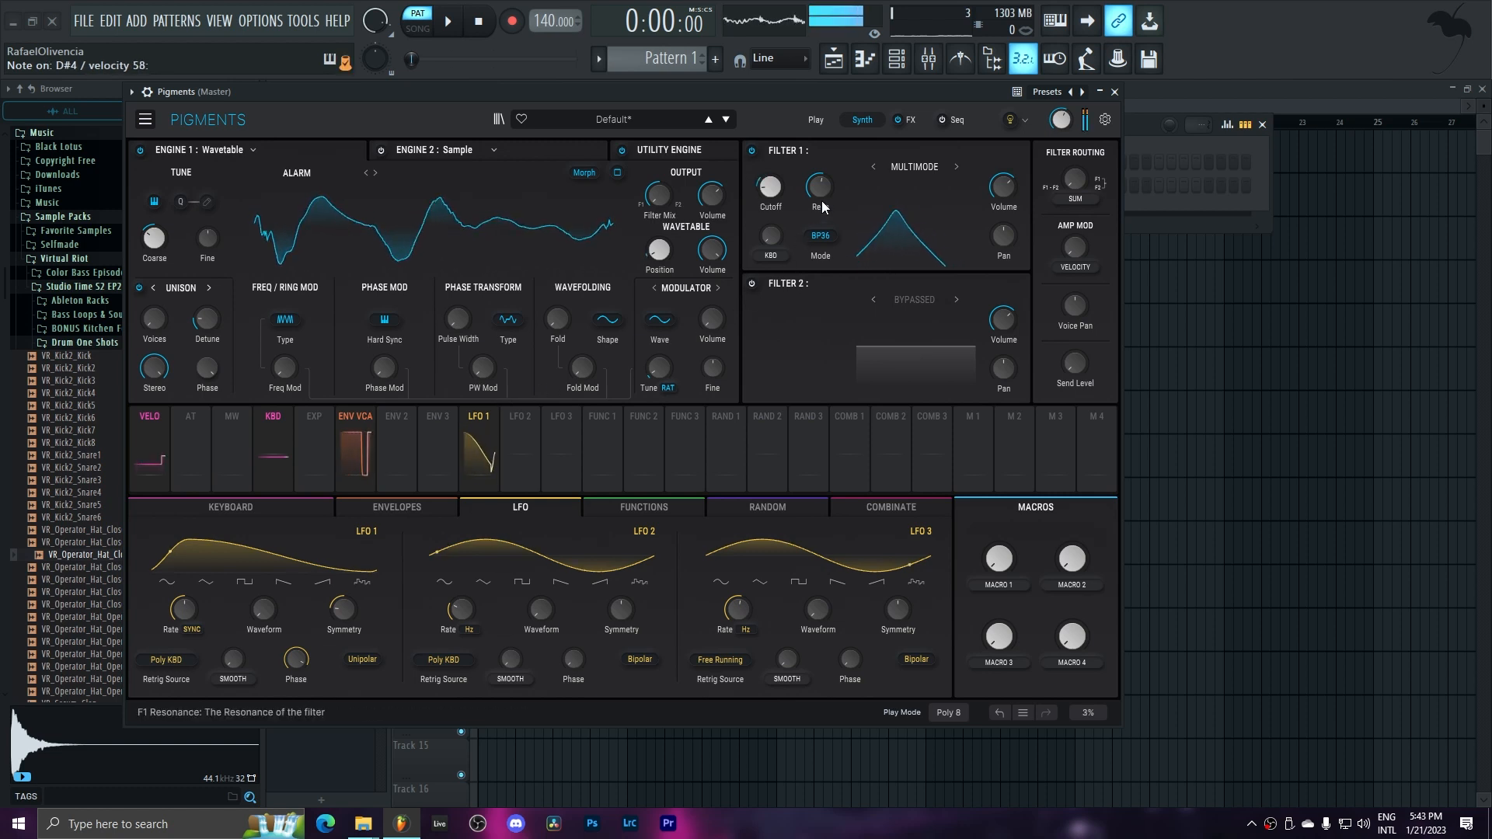
left_click_drag(822, 193, 819, 208)
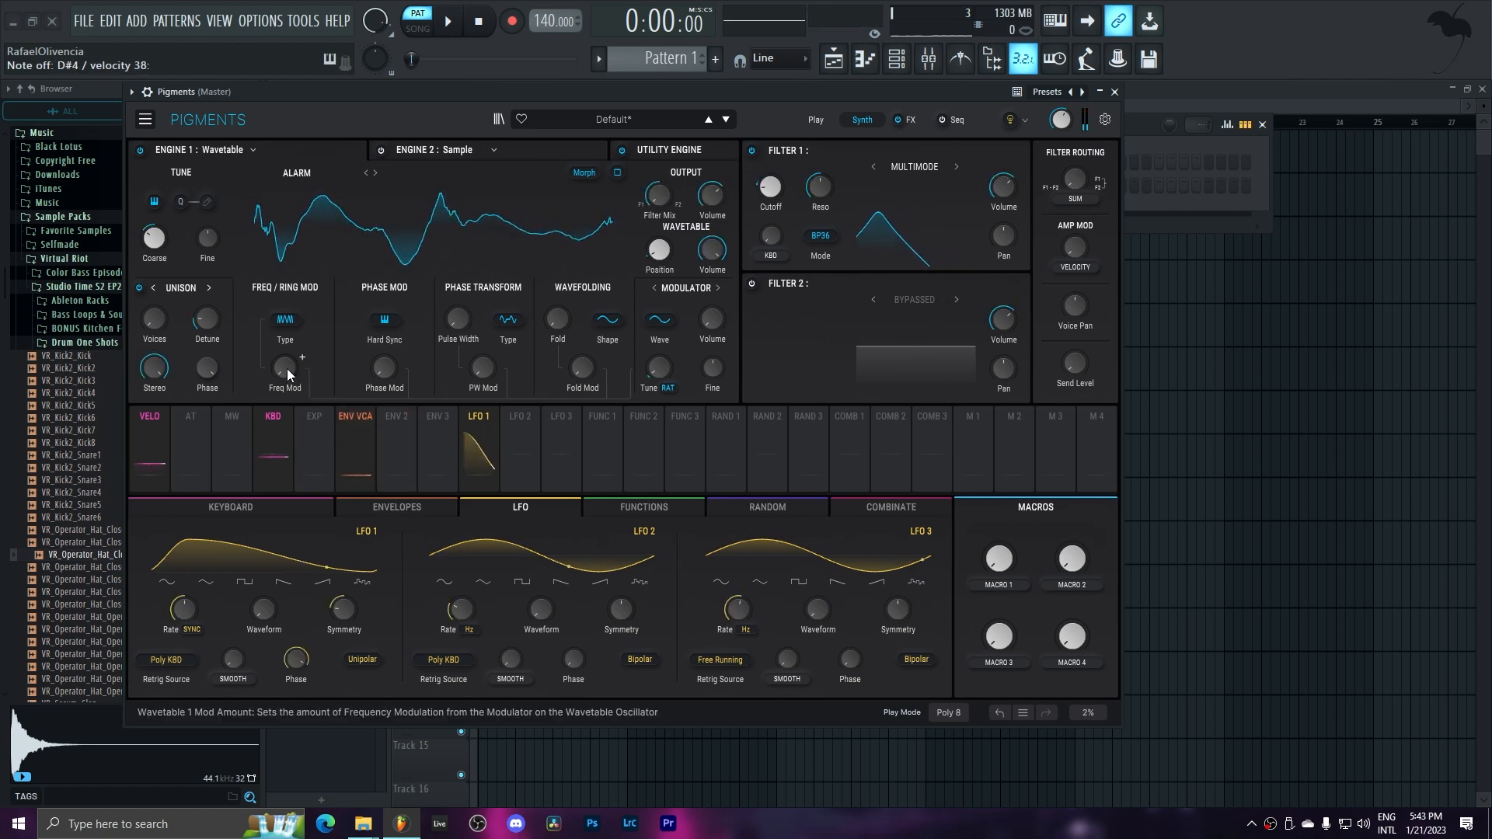
- Raise Engine 1's Freq Mod amount to about 0.356
mouse_move(287, 368)
left_mouse_down()
mouse_move(286, 349)
mouse_move(287, 385)
left_mouse_up()
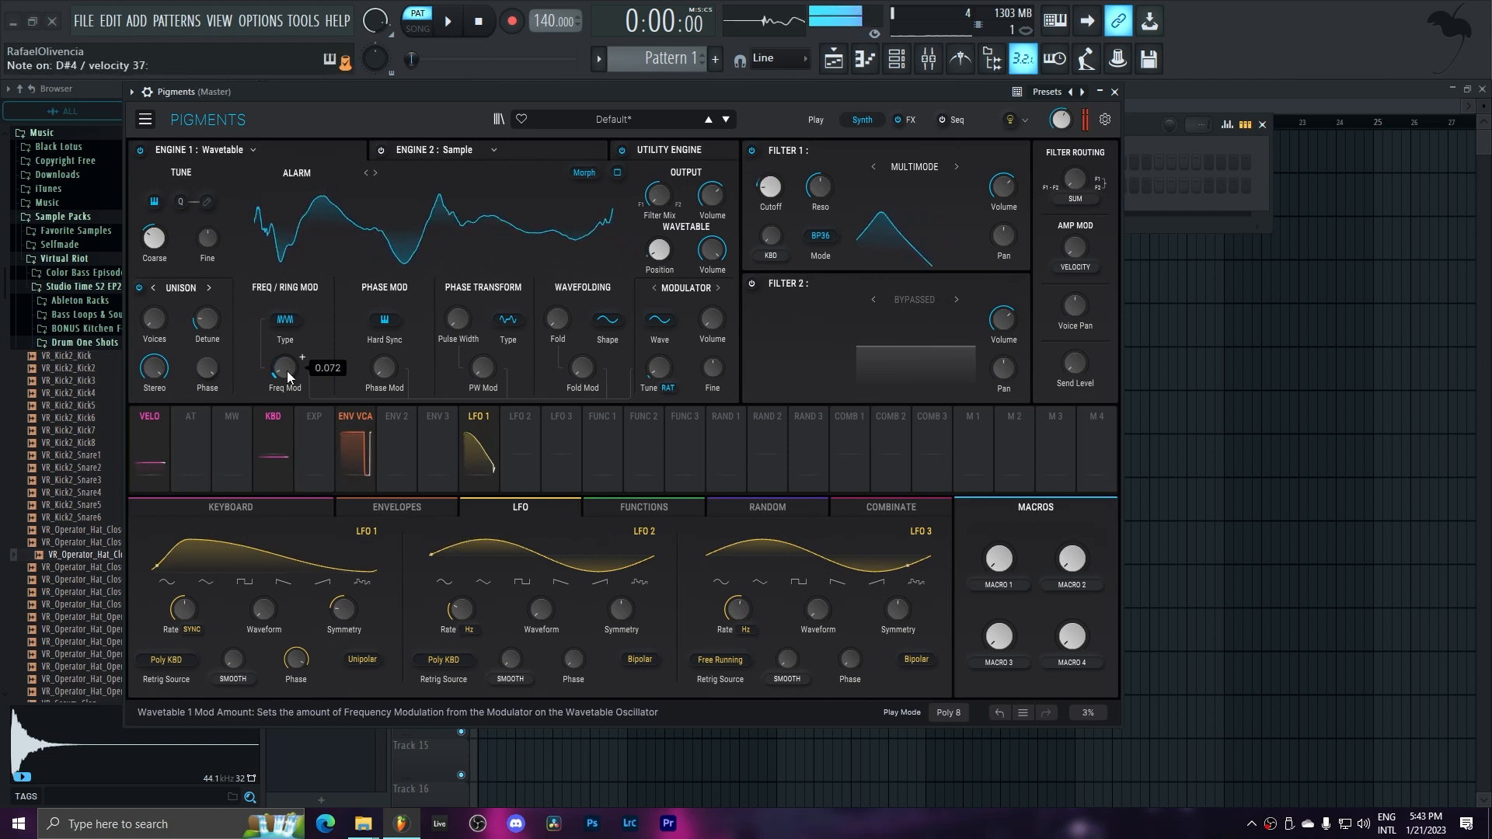
left_click_drag(287, 373, 287, 354)
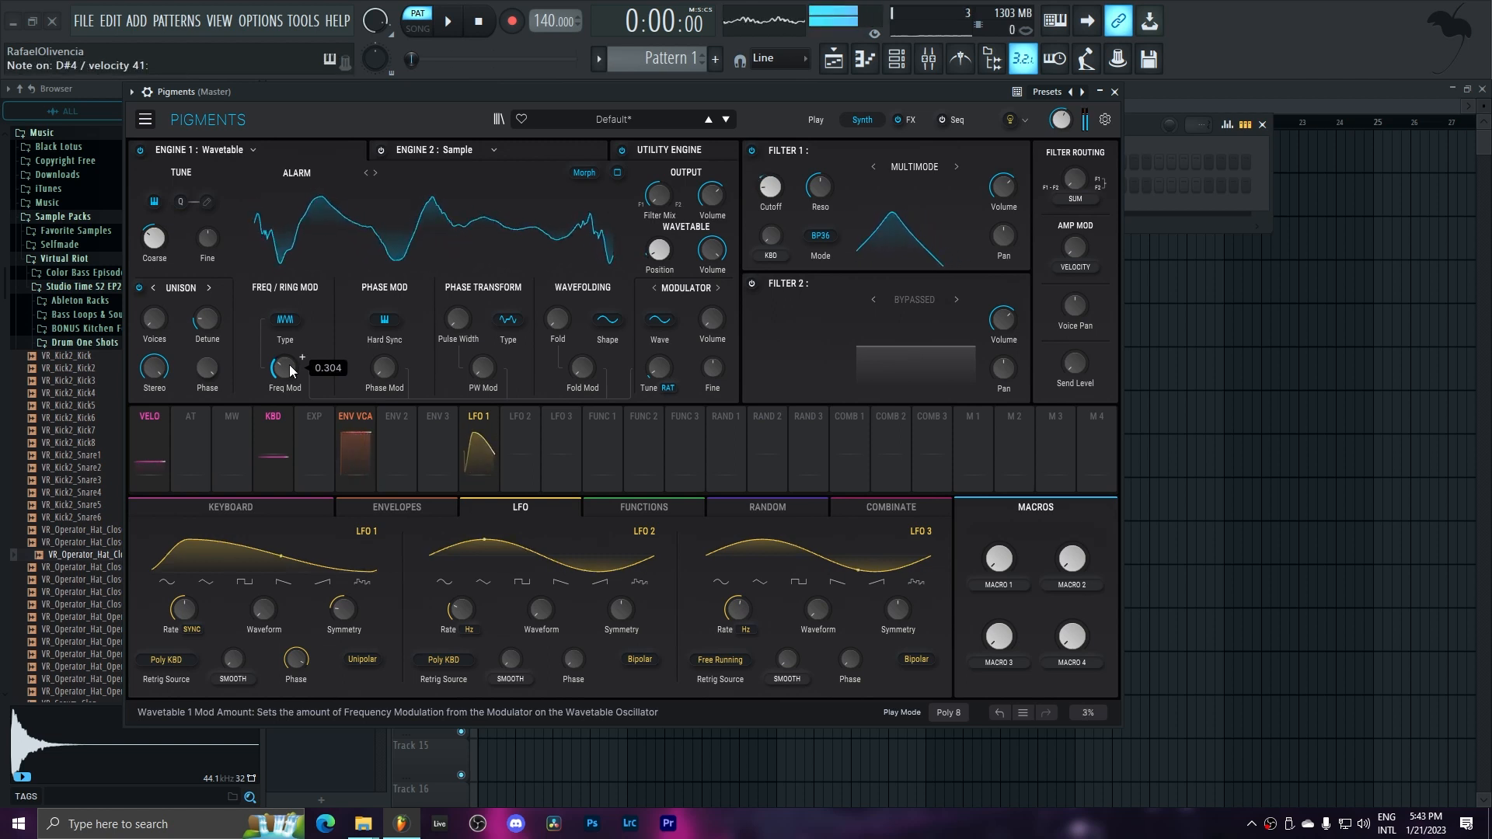
left_click_drag(288, 369, 288, 360)
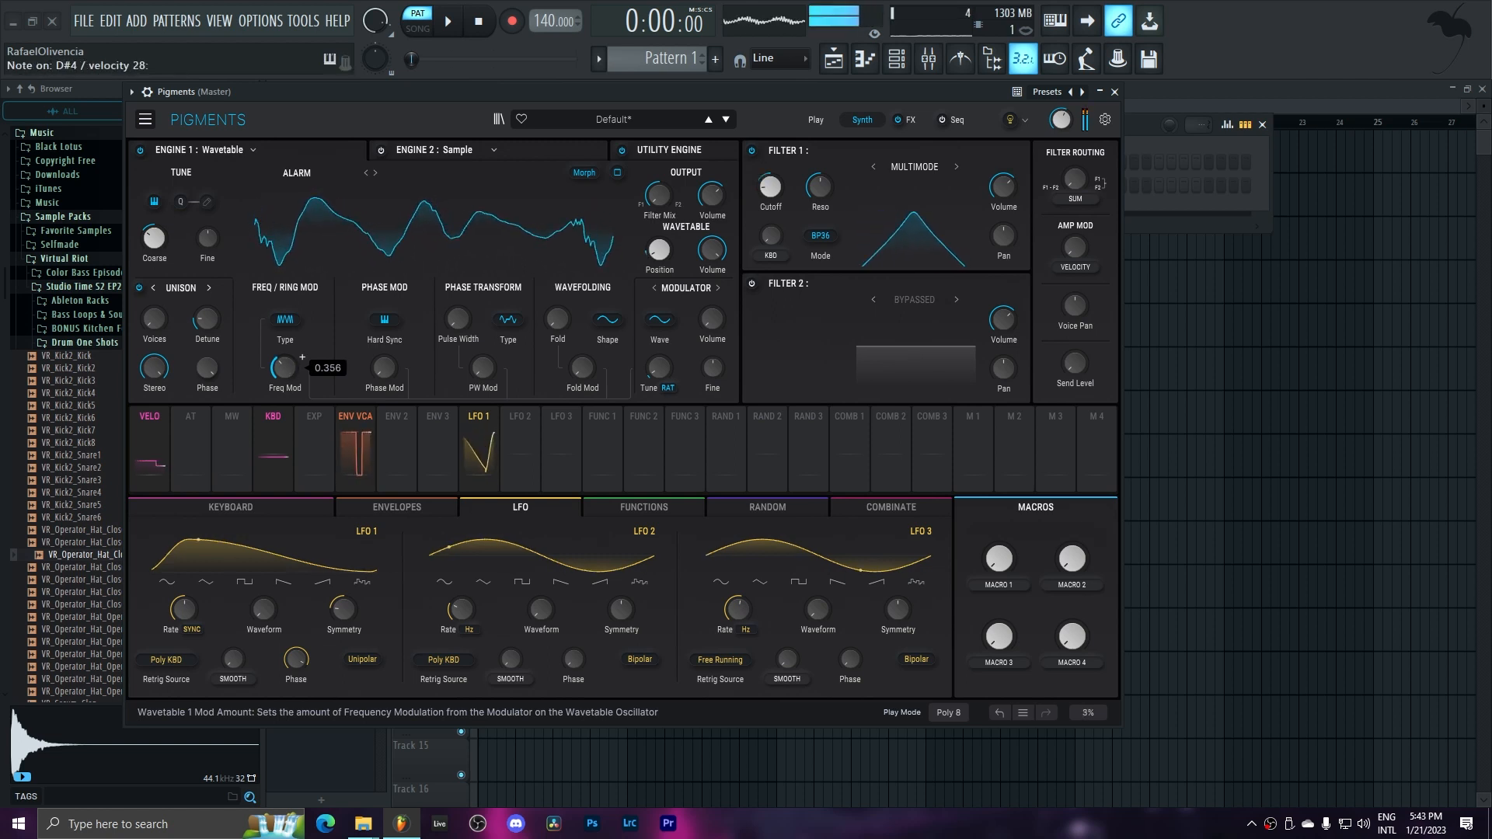
- Try the Phase Transform controls on Engine 1 and reset the pulse width to 0
mouse_move(486, 372)
left_mouse_down()
mouse_move(486, 276)
mouse_move(486, 373)
left_mouse_up()
mouse_move(458, 318)
left_mouse_down()
mouse_move(458, 241)
mouse_move(463, 323)
left_mouse_up()
double_click(463, 323)
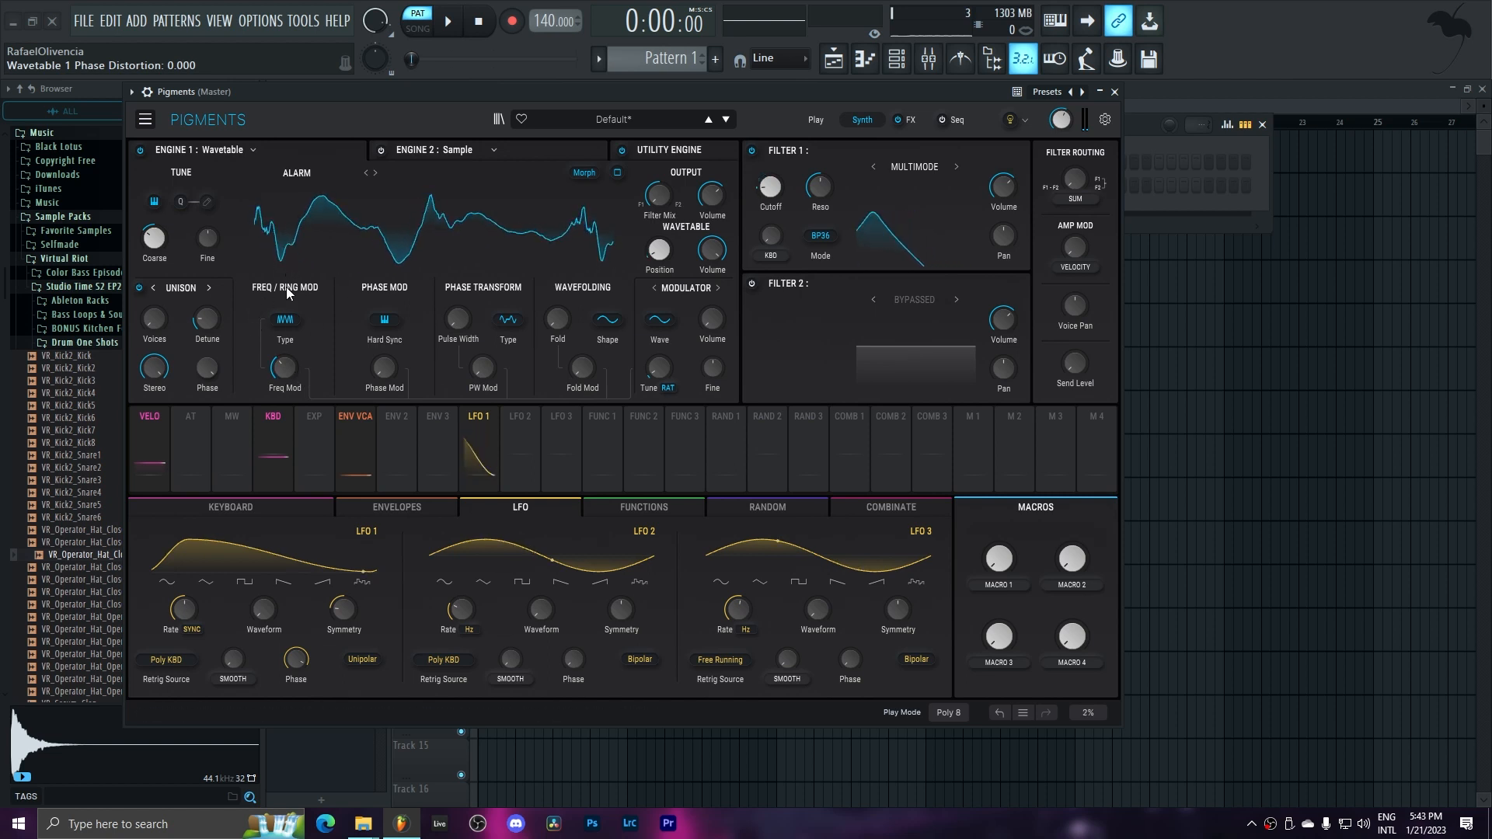
- Fine-tune Engine 1's Freq Mod amount
mouse_move(285, 371)
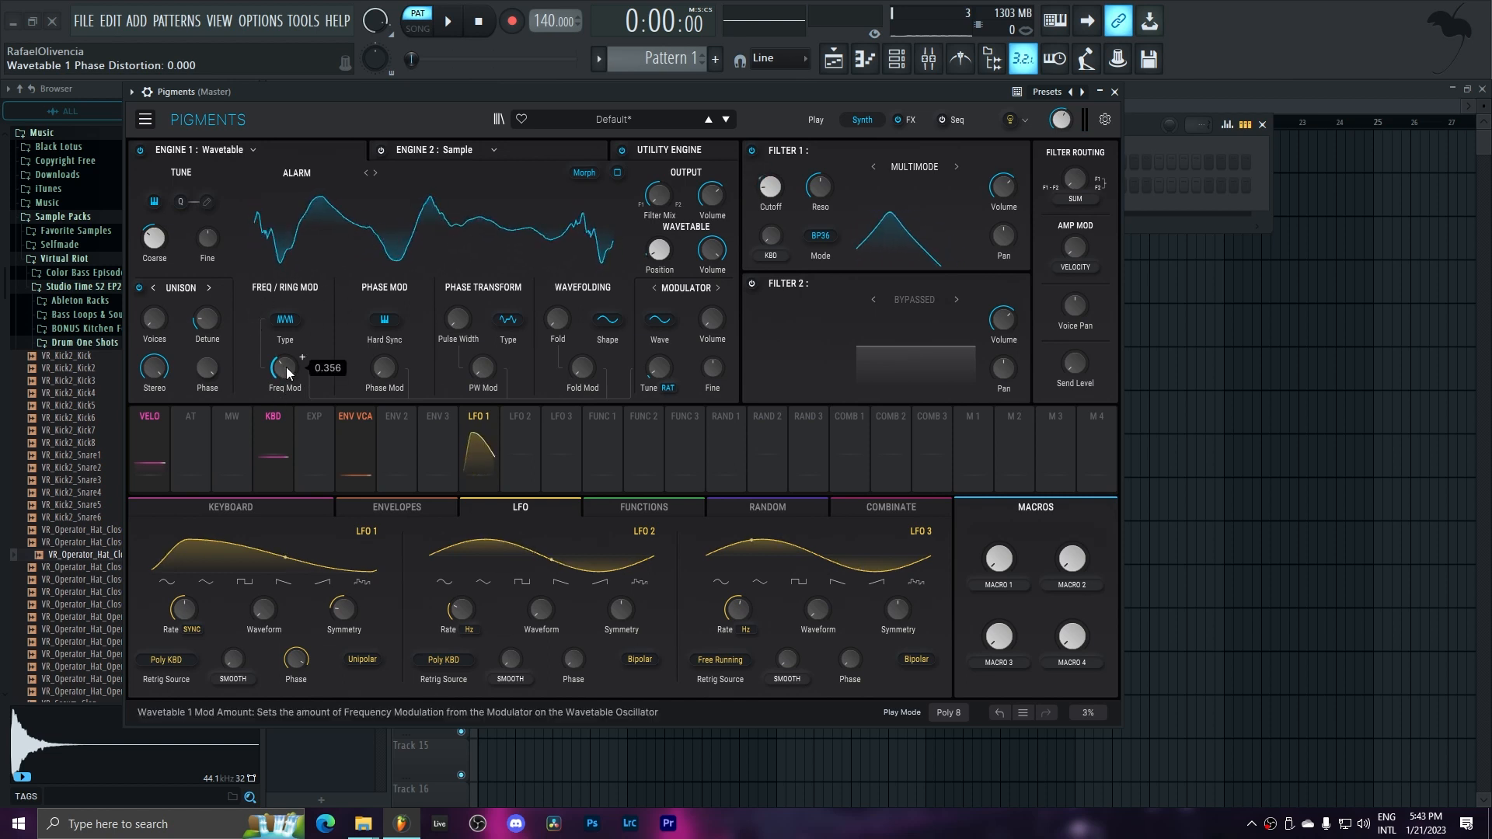
left_click_drag(284, 372, 285, 375)
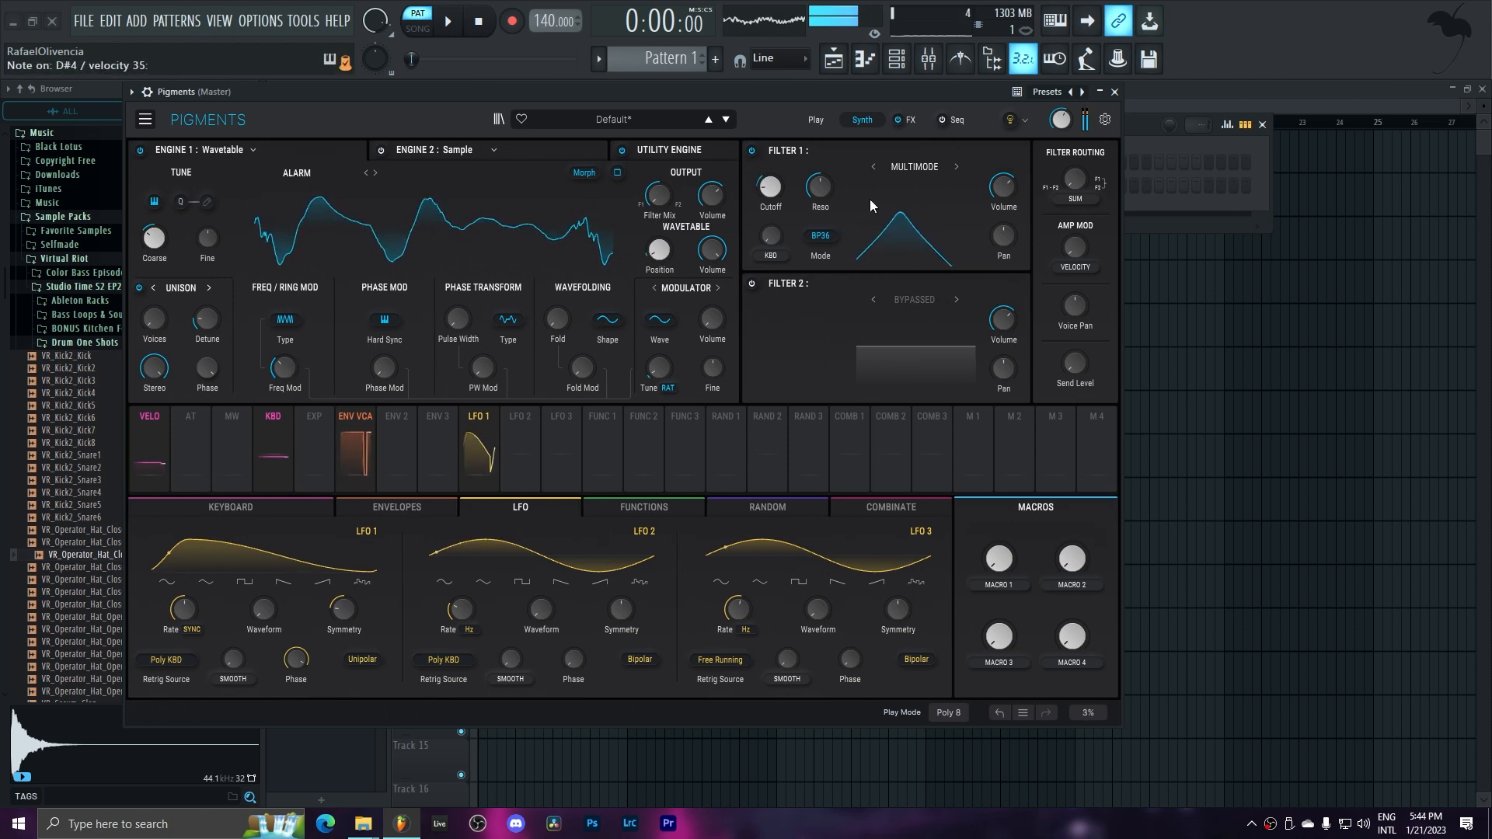
- Move the first FX A Multiband to the first FX B slot and fill the freed slot with a Phaser
left_click(905, 119)
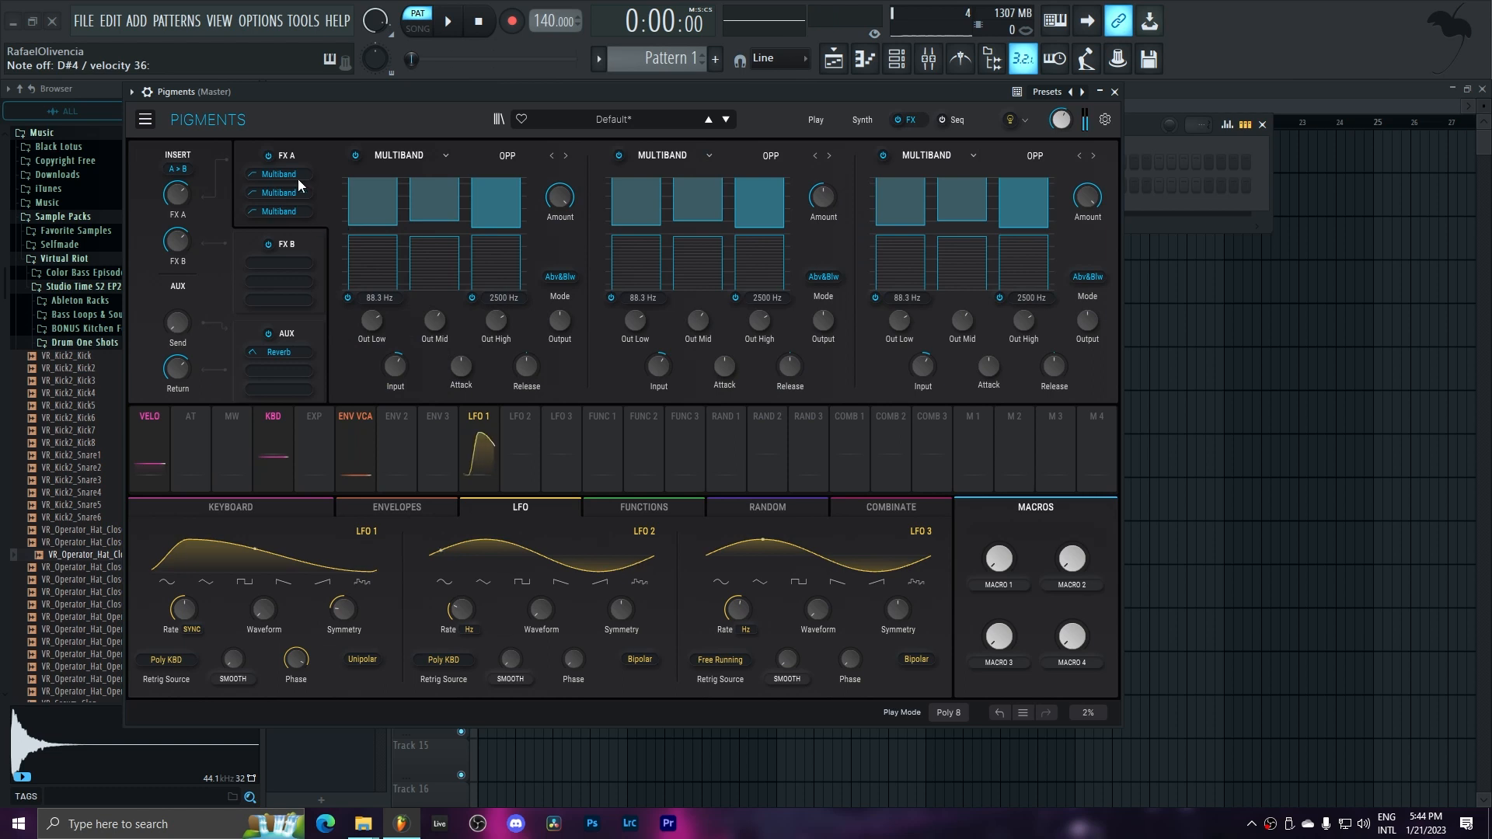
left_click(295, 264)
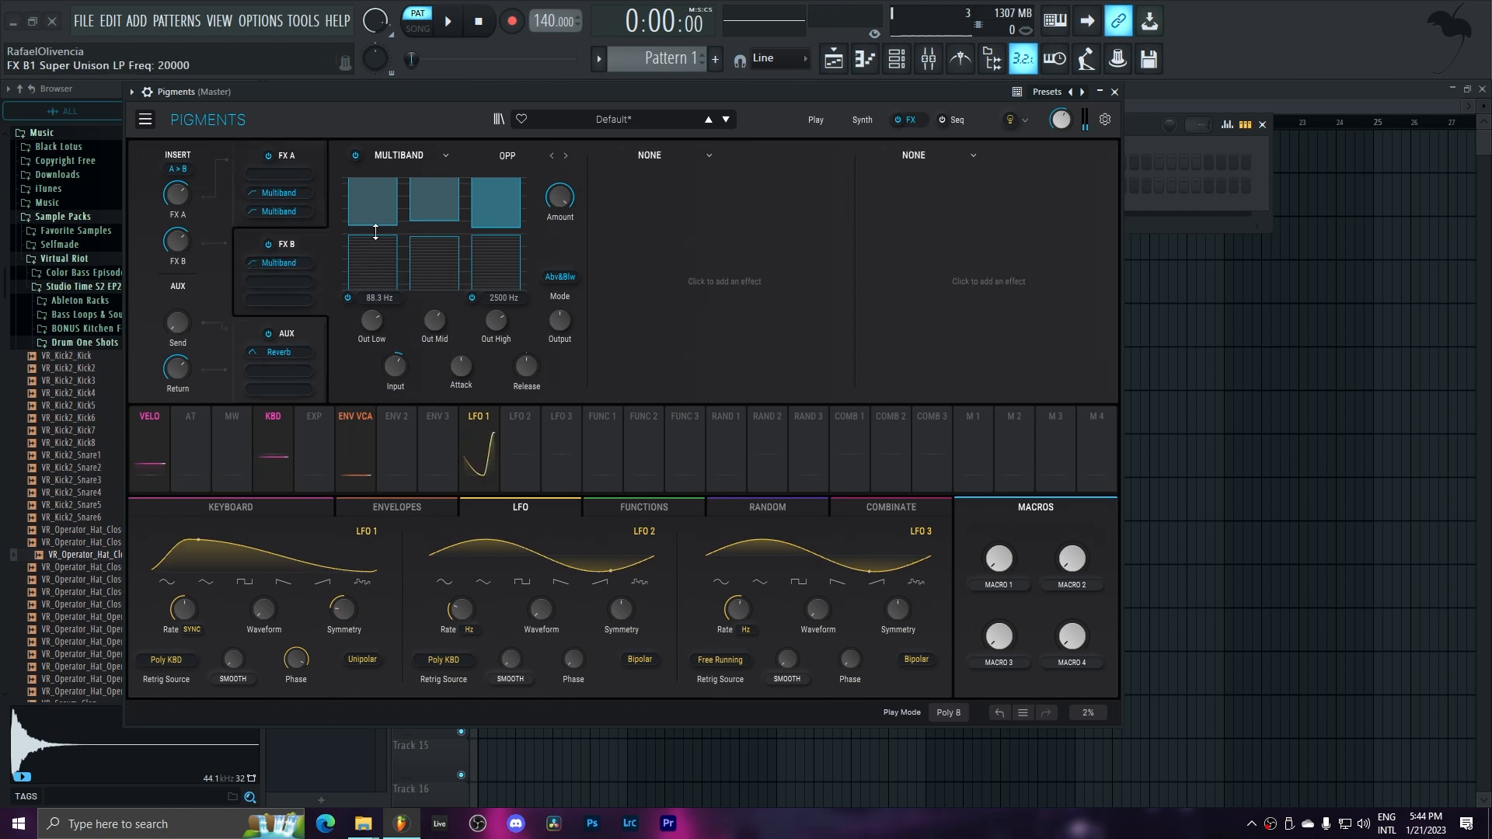
left_click(317, 156)
left_click(409, 154)
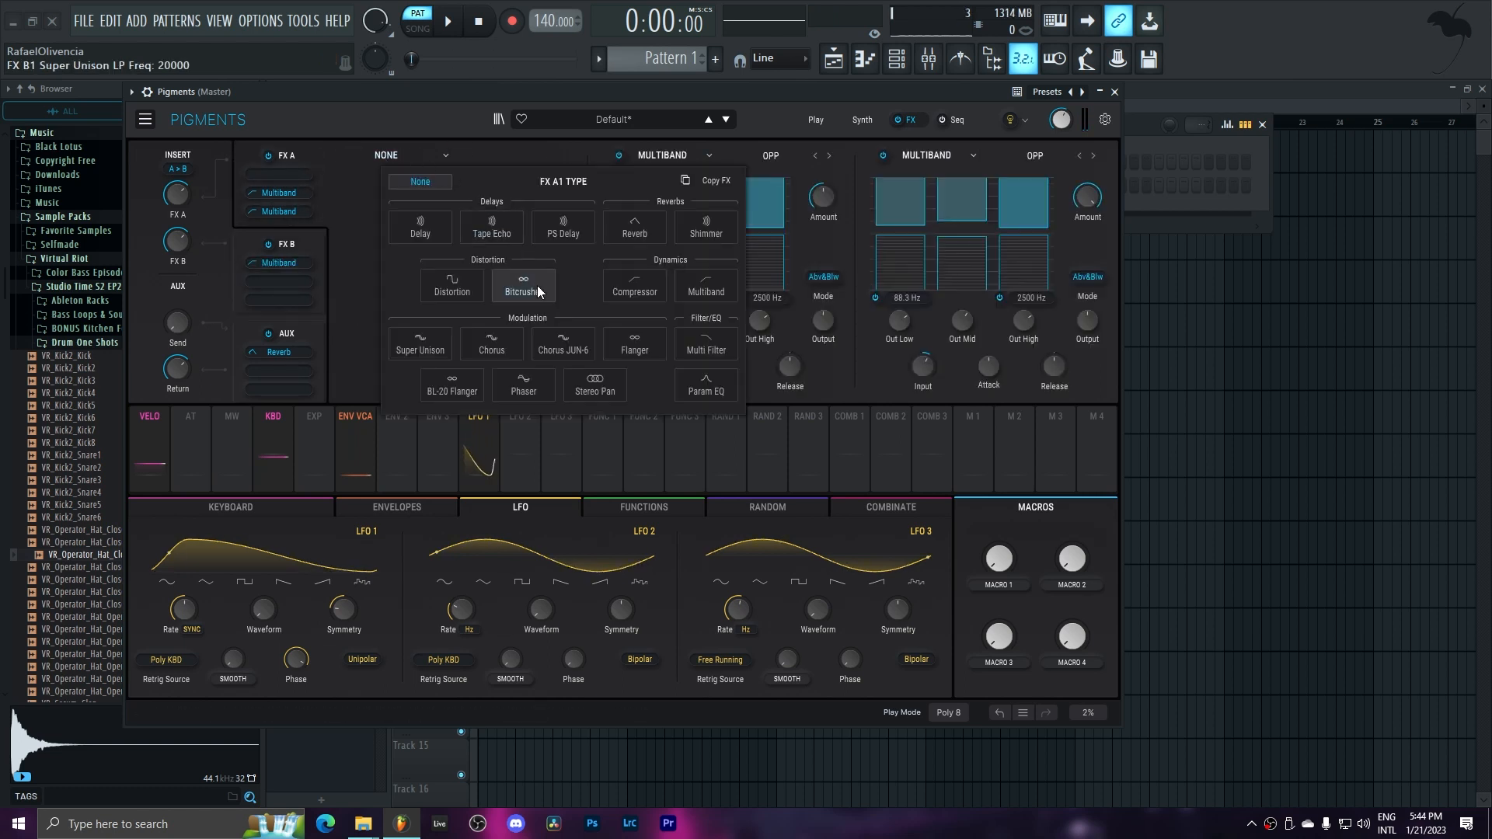
left_click(543, 382)
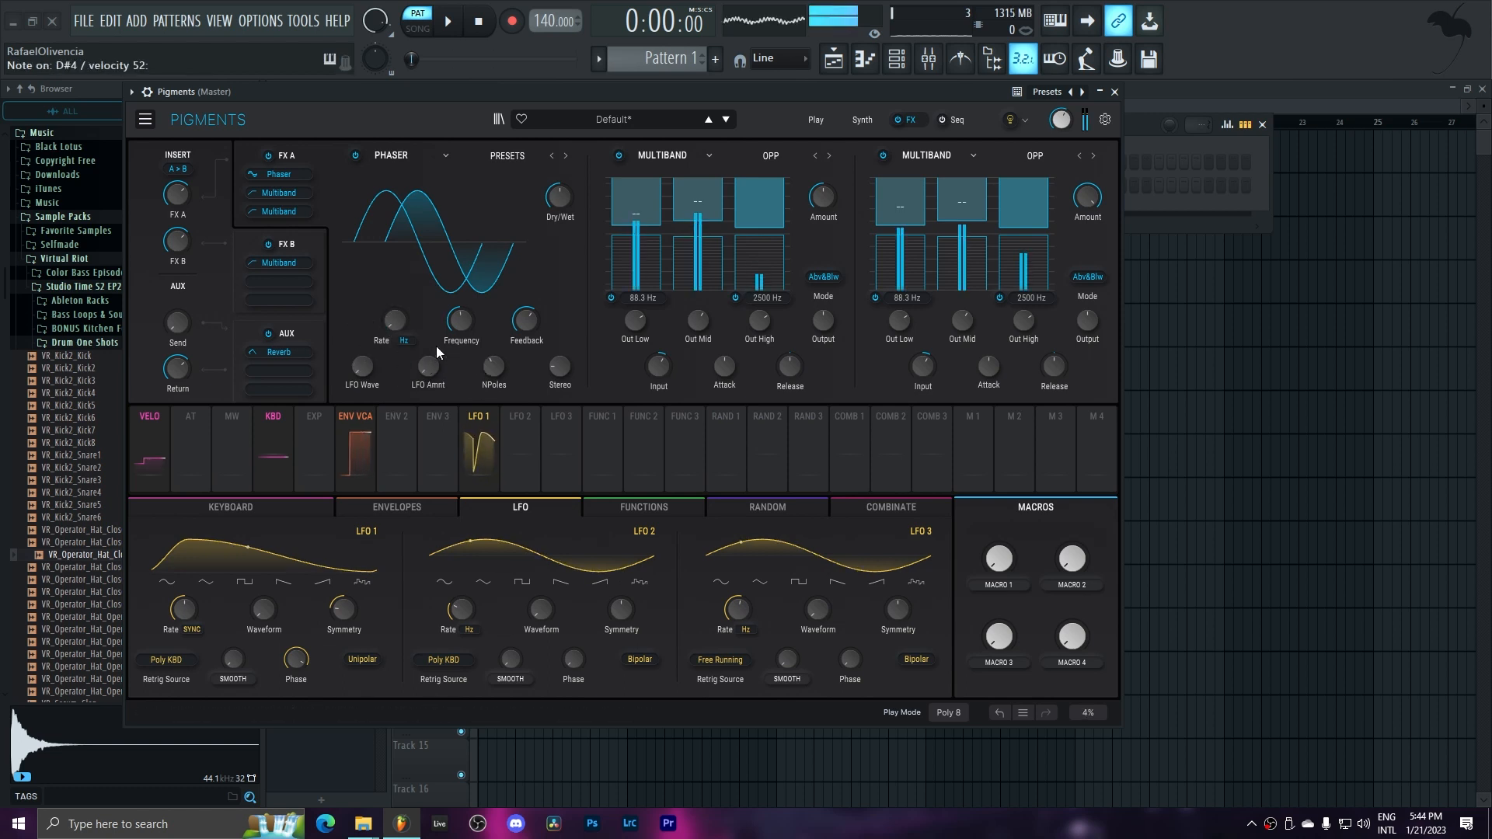
- Set the Phaser to 6 poles, maximum Dry/Wet and a Frequency of about 1039 Hz
left_click(464, 330)
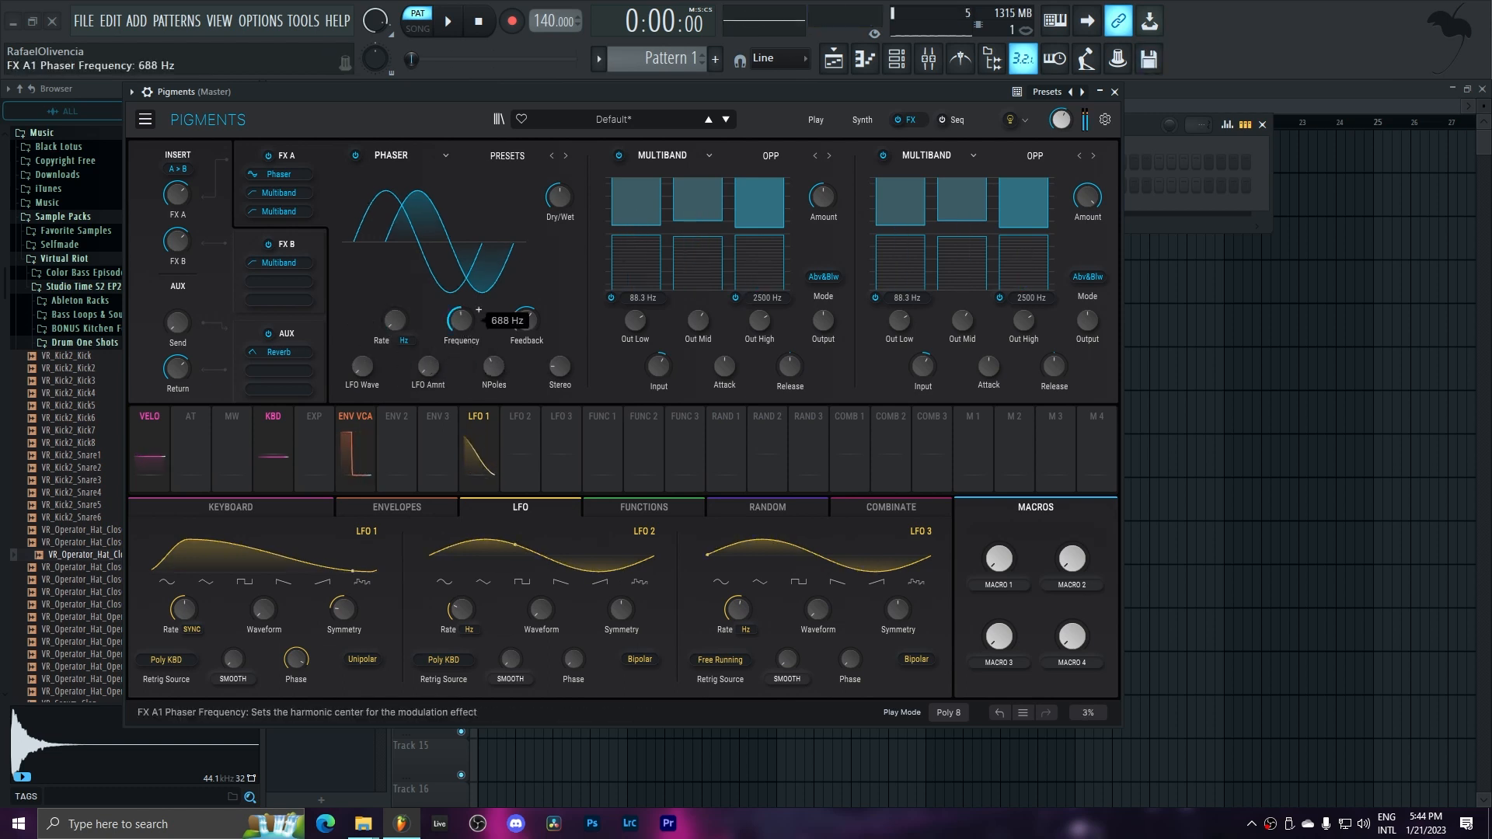
left_click_drag(464, 330, 526, 328)
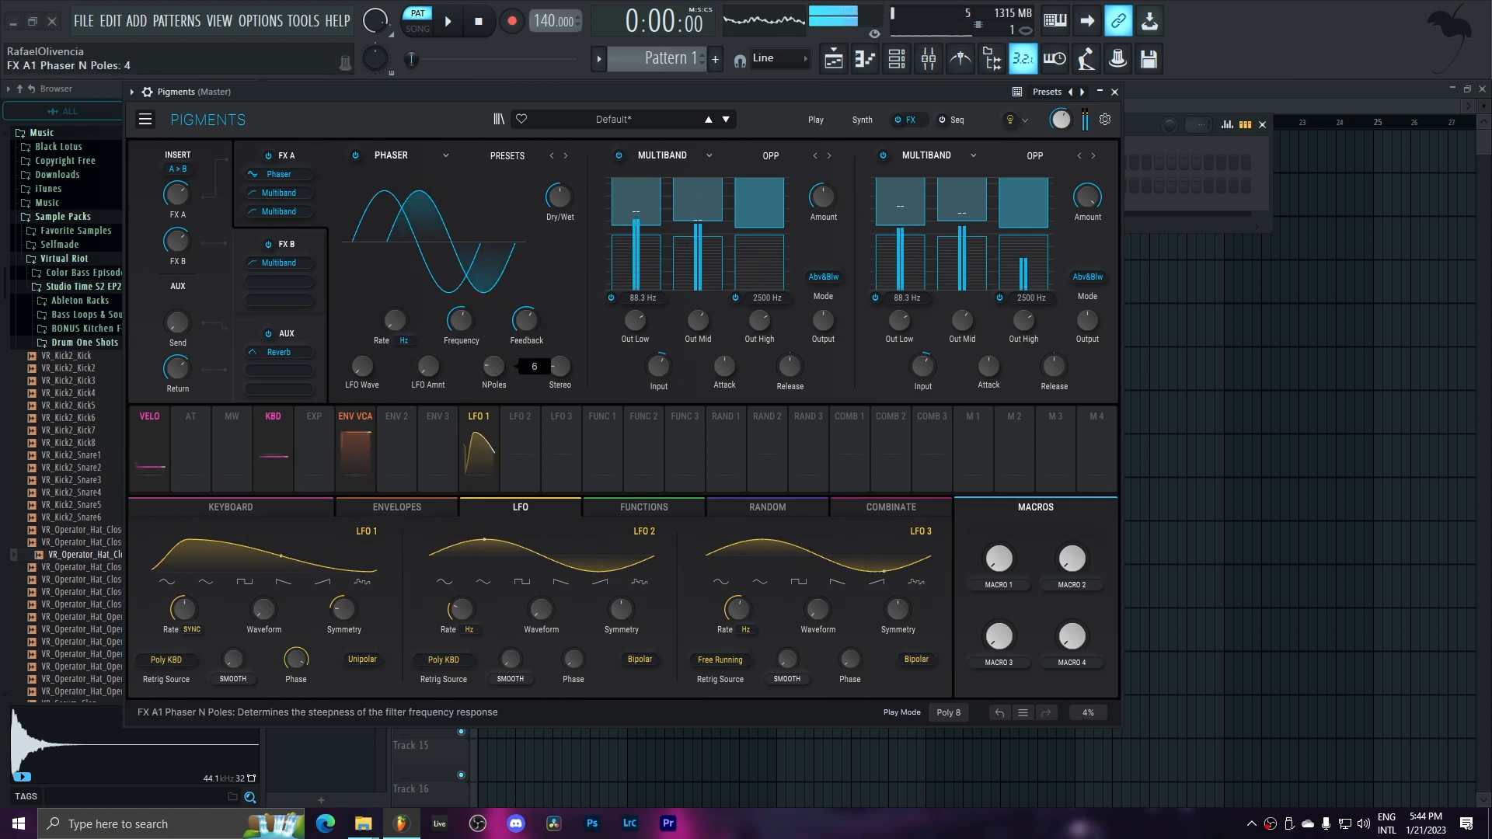
left_click_drag(559, 197, 559, 136)
left_click_drag(461, 320, 459, 322)
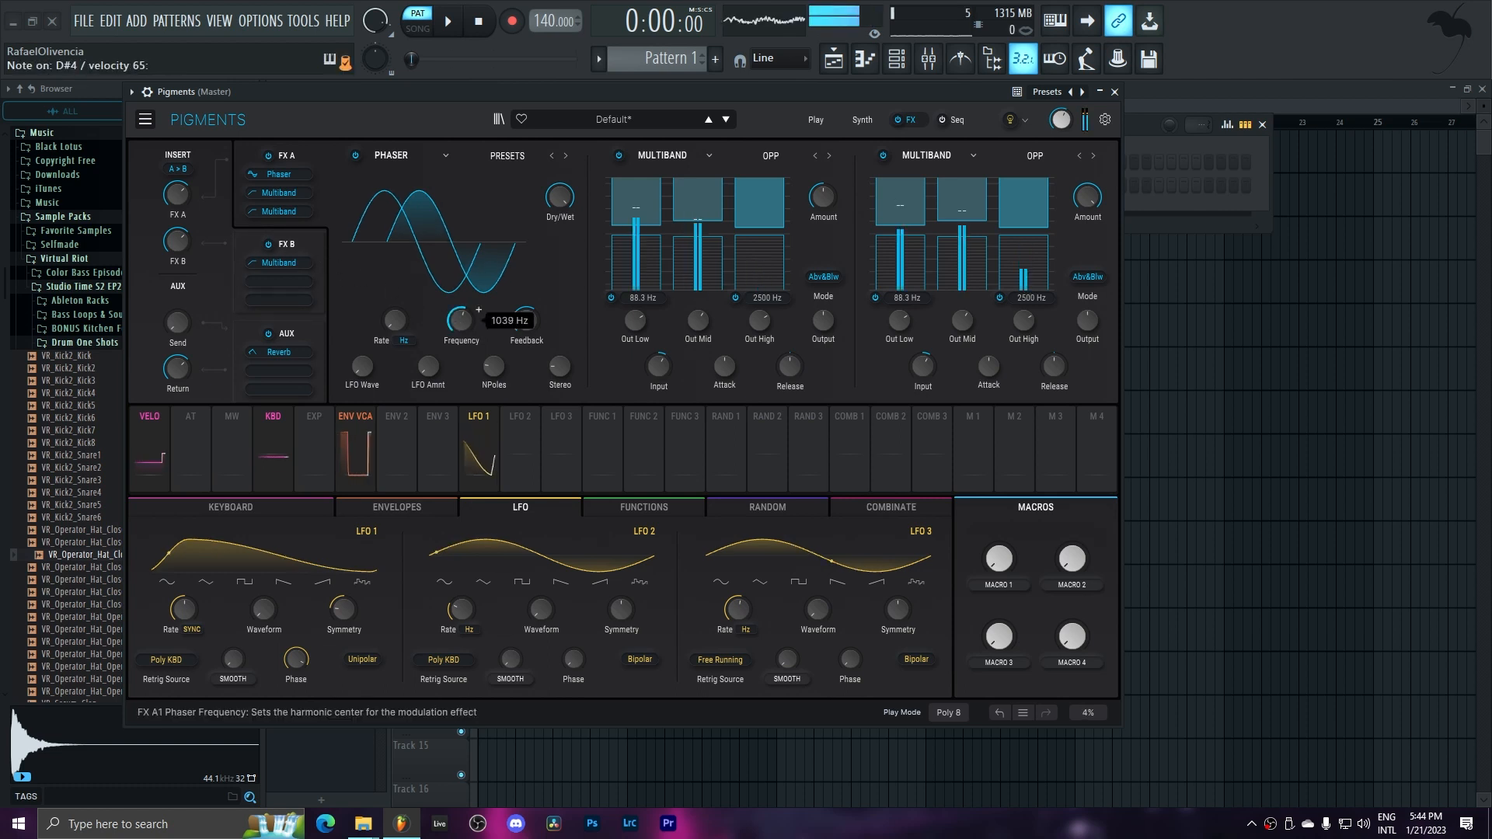
- Add a Distortion effect to the third FX B slot and set its type to Tape
left_click(297, 246)
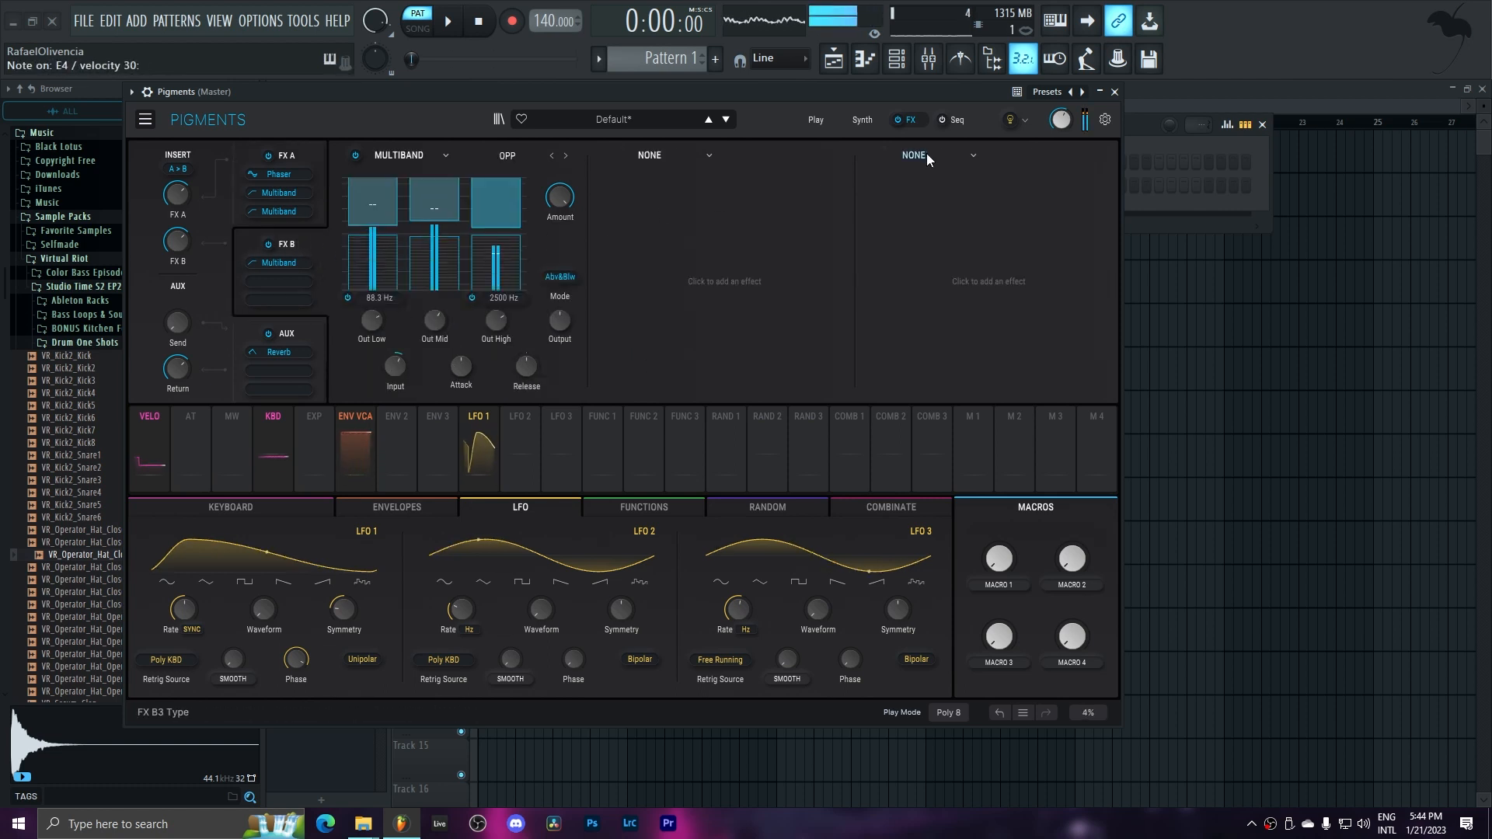
left_click(626, 157)
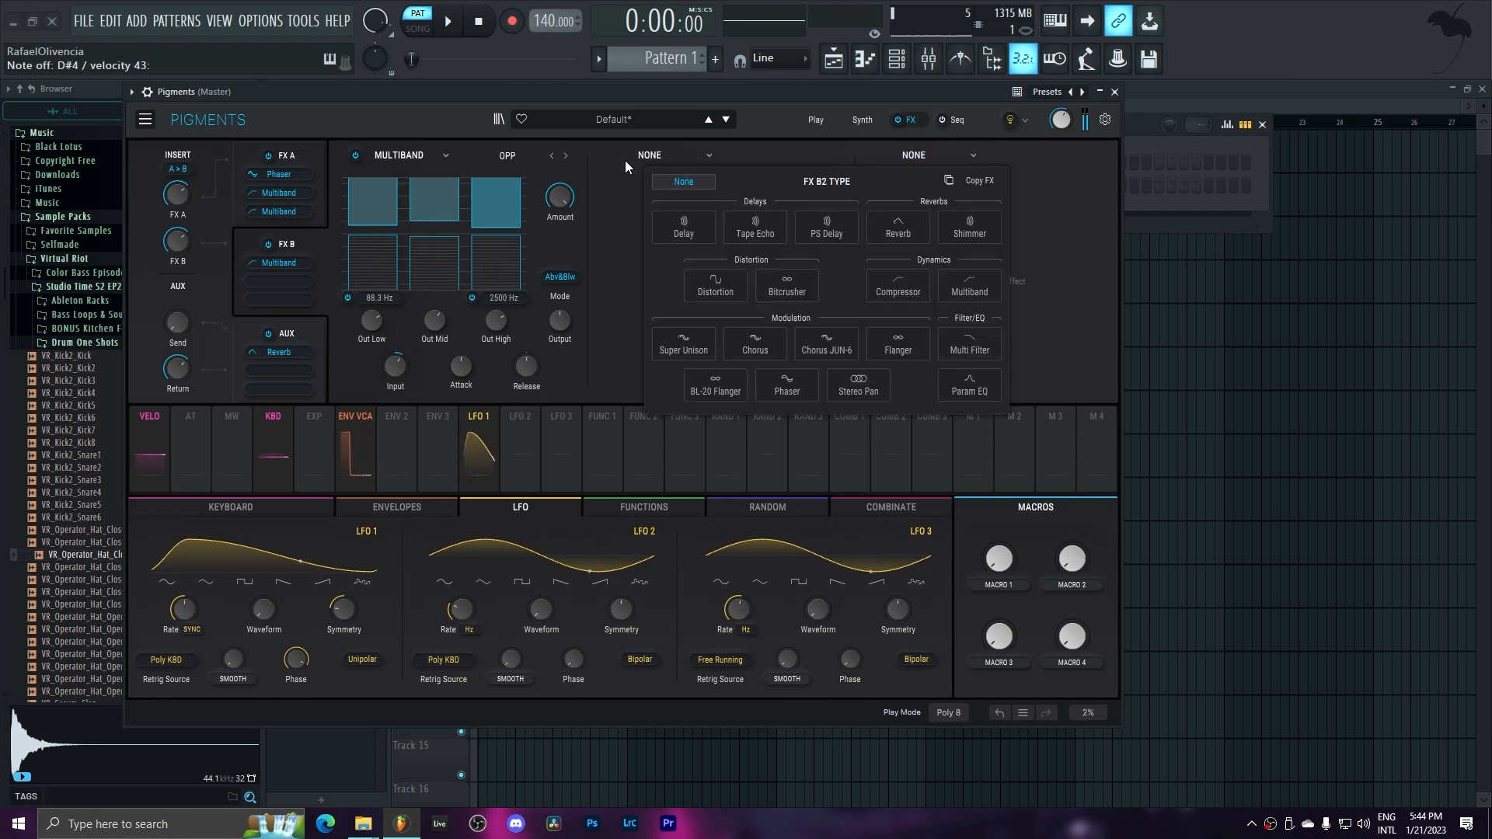
left_click(624, 159)
left_click(915, 158)
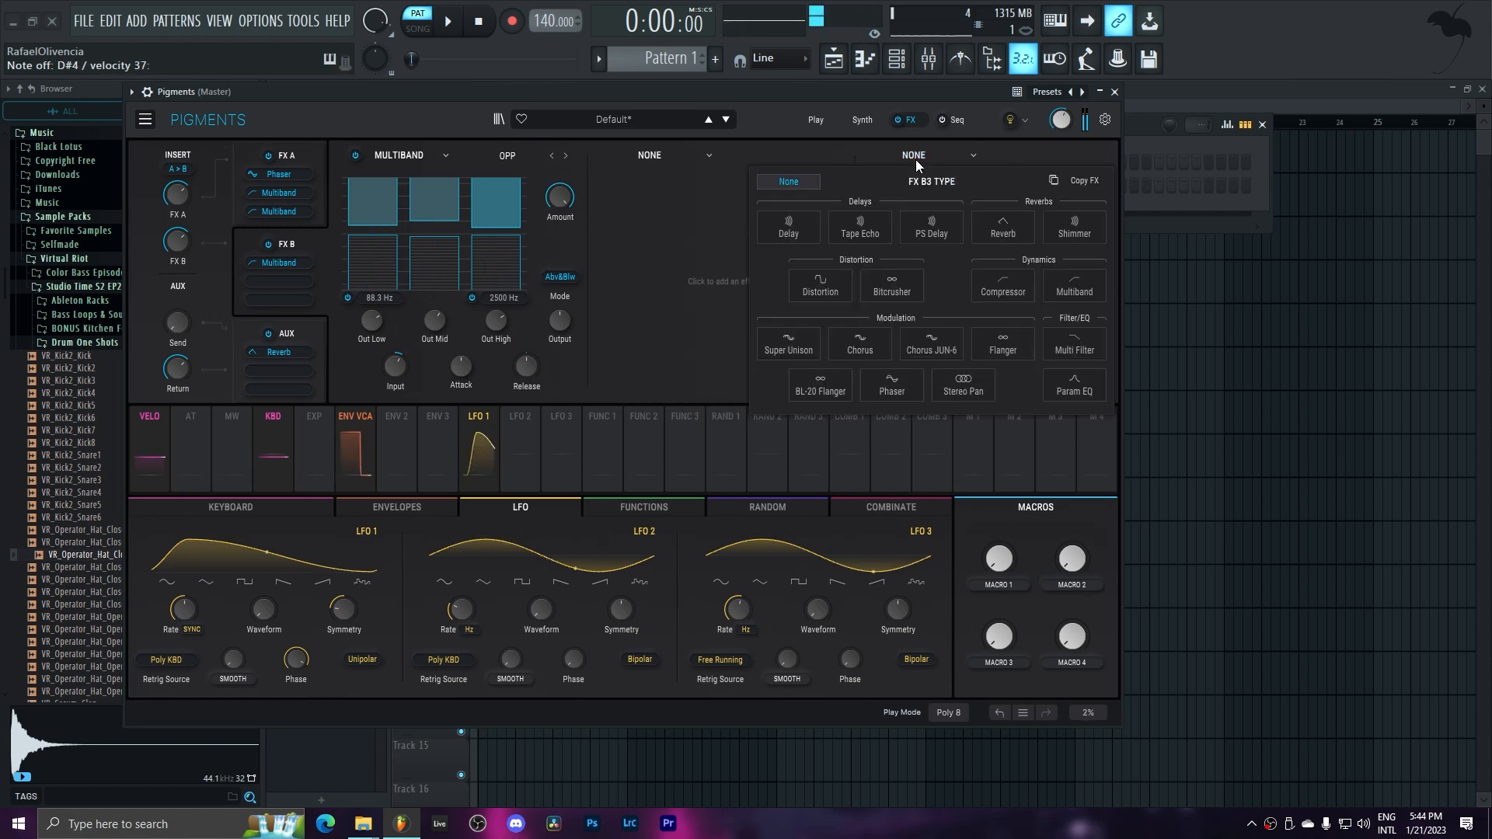
left_click(814, 280)
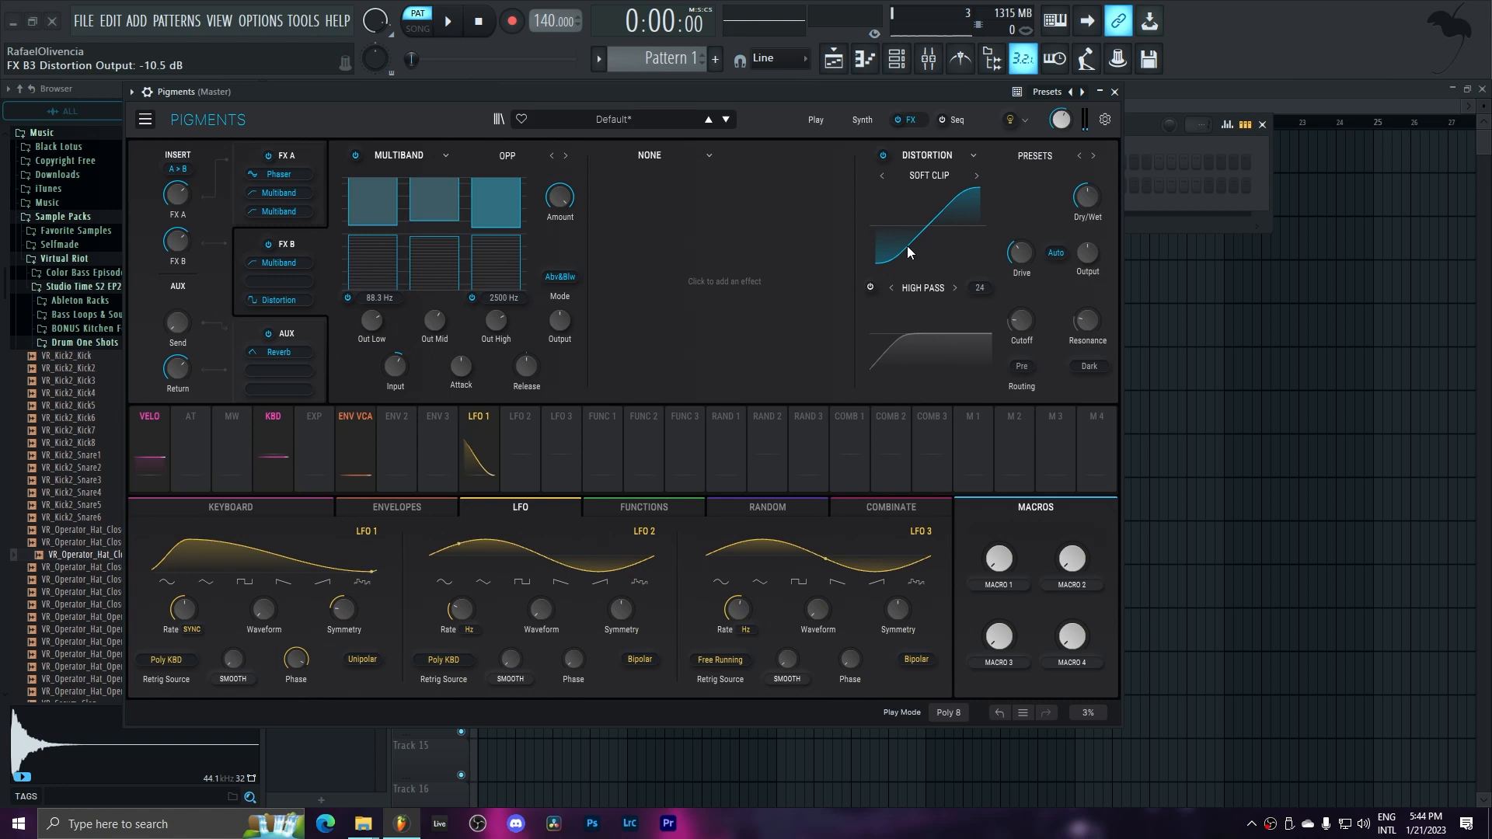
left_click(925, 173)
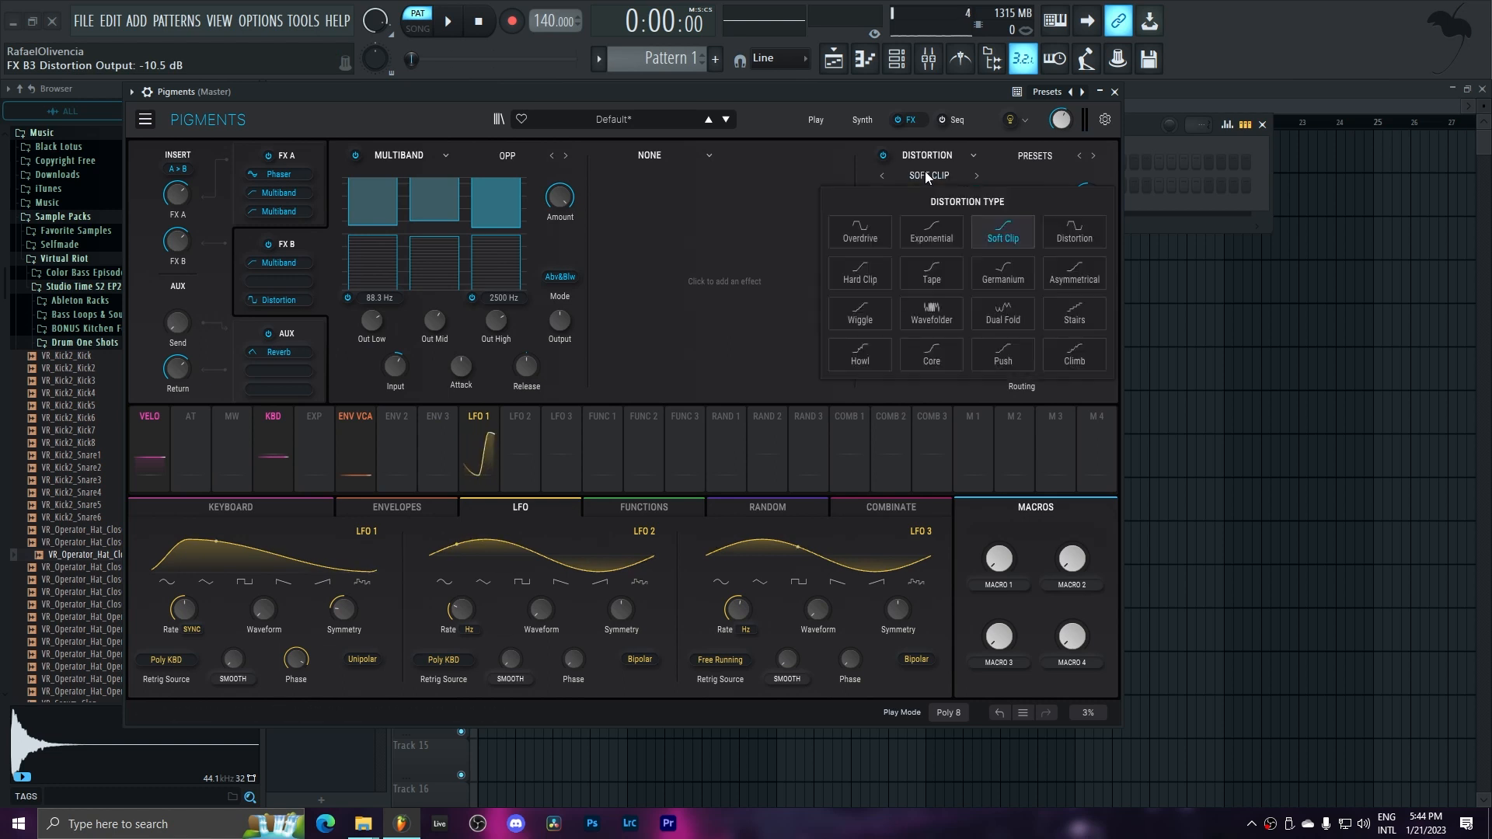
left_click(937, 281)
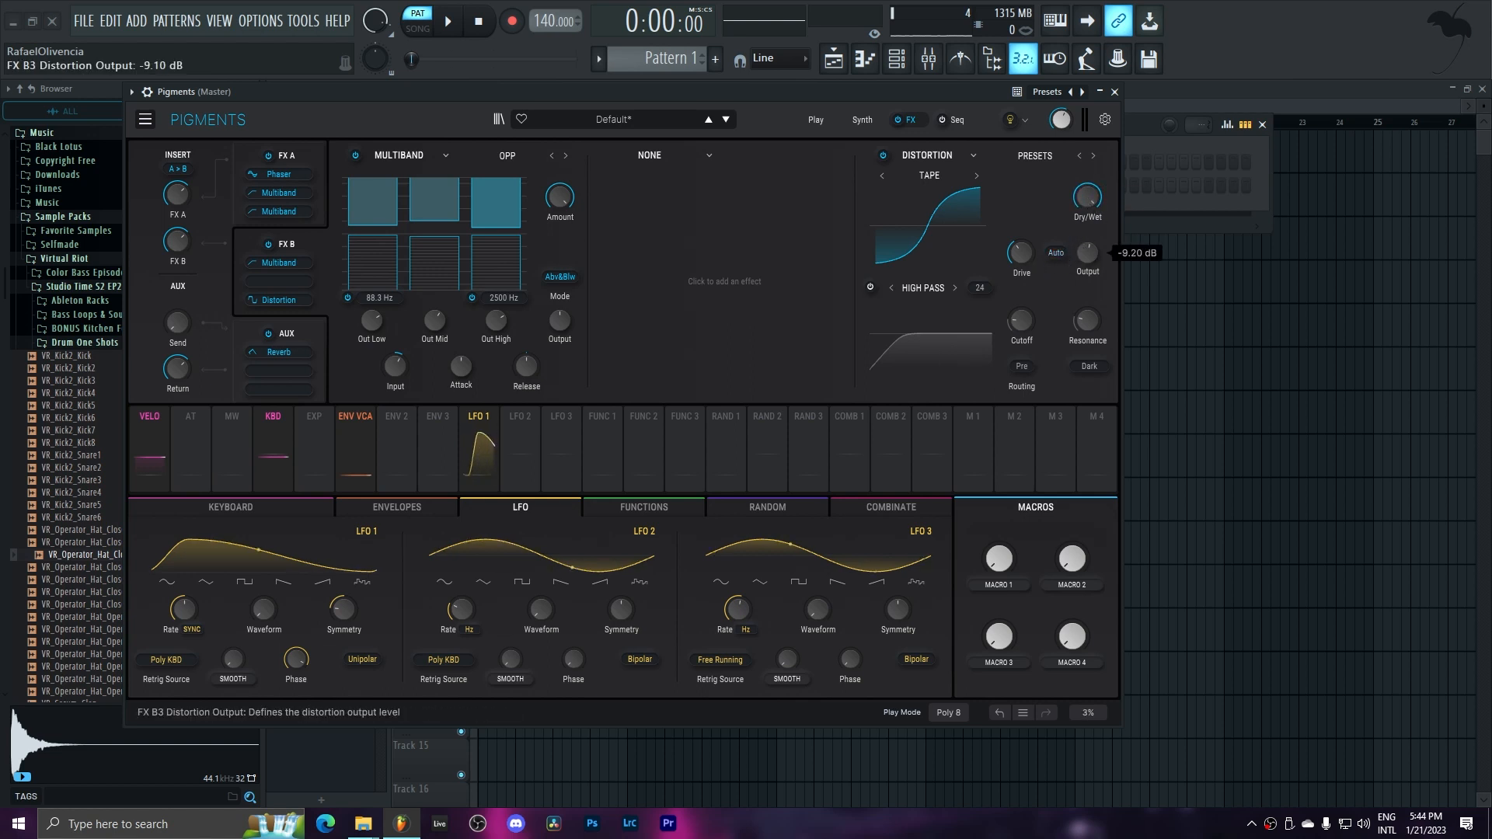
- Set the Tape distortion's Drive to about 8 dB and readjust its Output level
left_click_drag(1088, 253, 1022, 250)
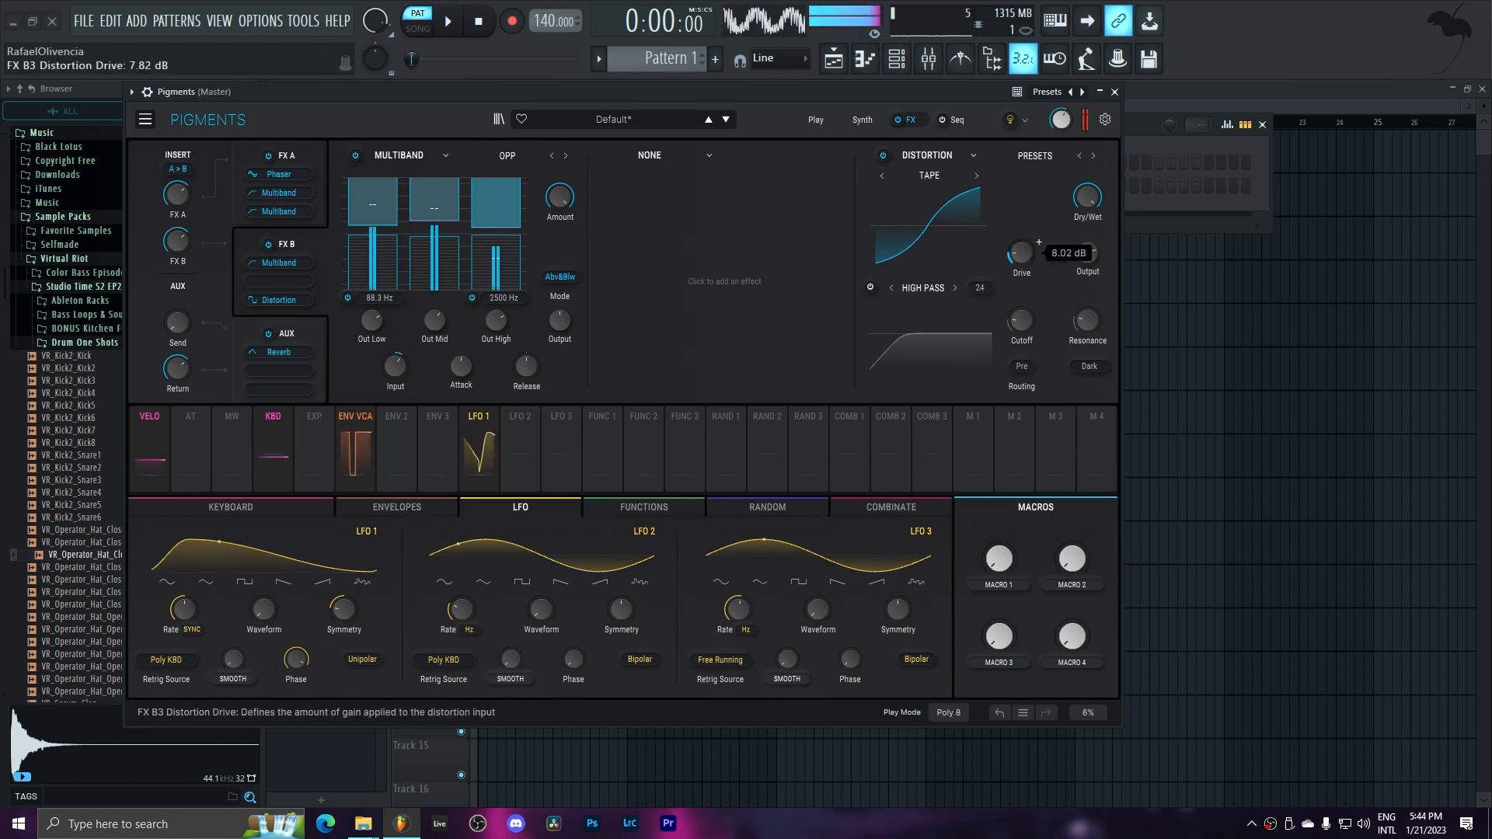
left_click_drag(1088, 254, 1088, 263)
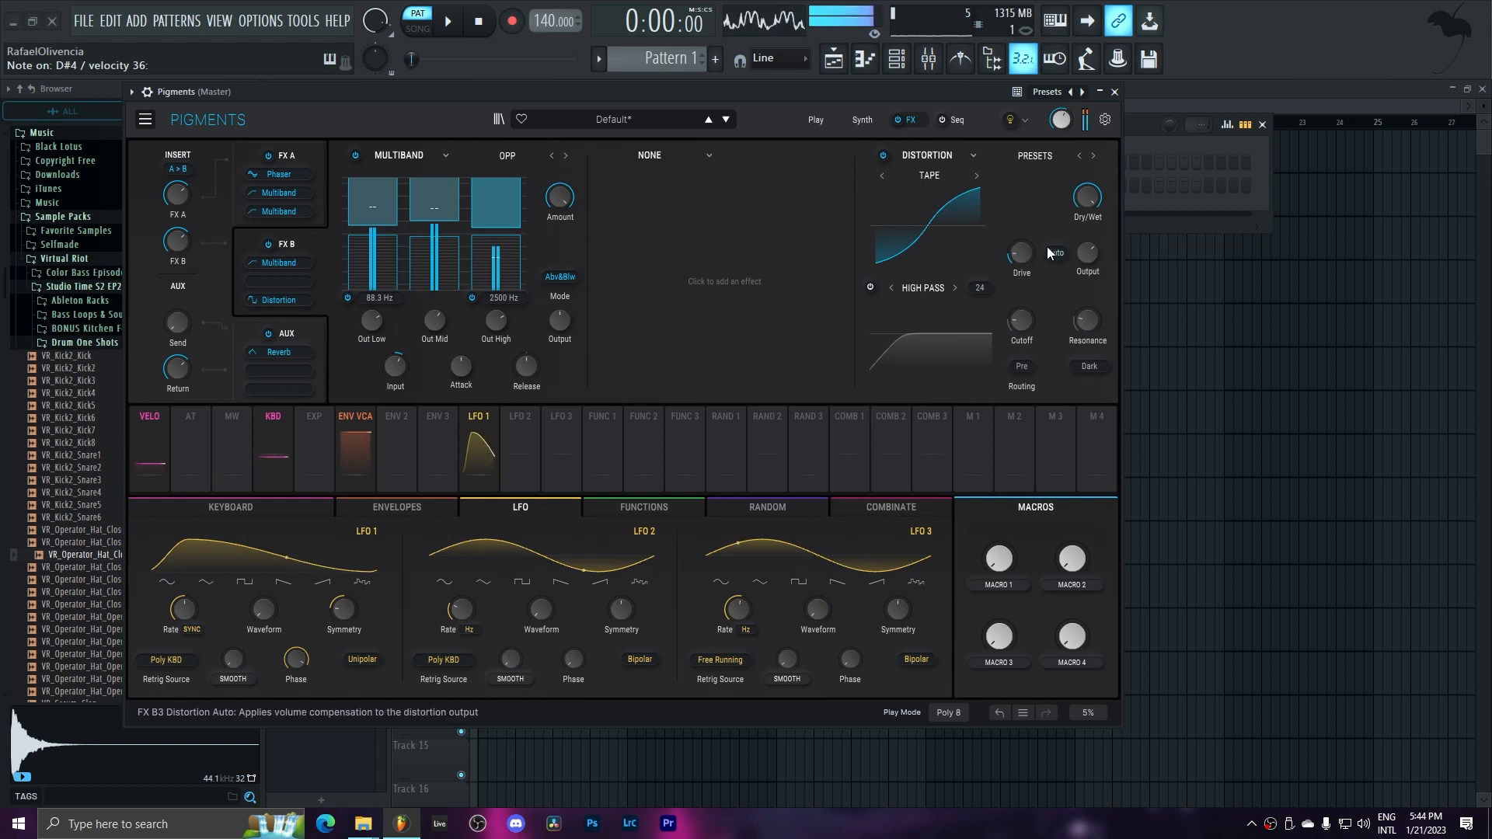
- Return to the synth engines and readjust the wavetable's Freq Mod amount to suit the new effects
left_click(858, 119)
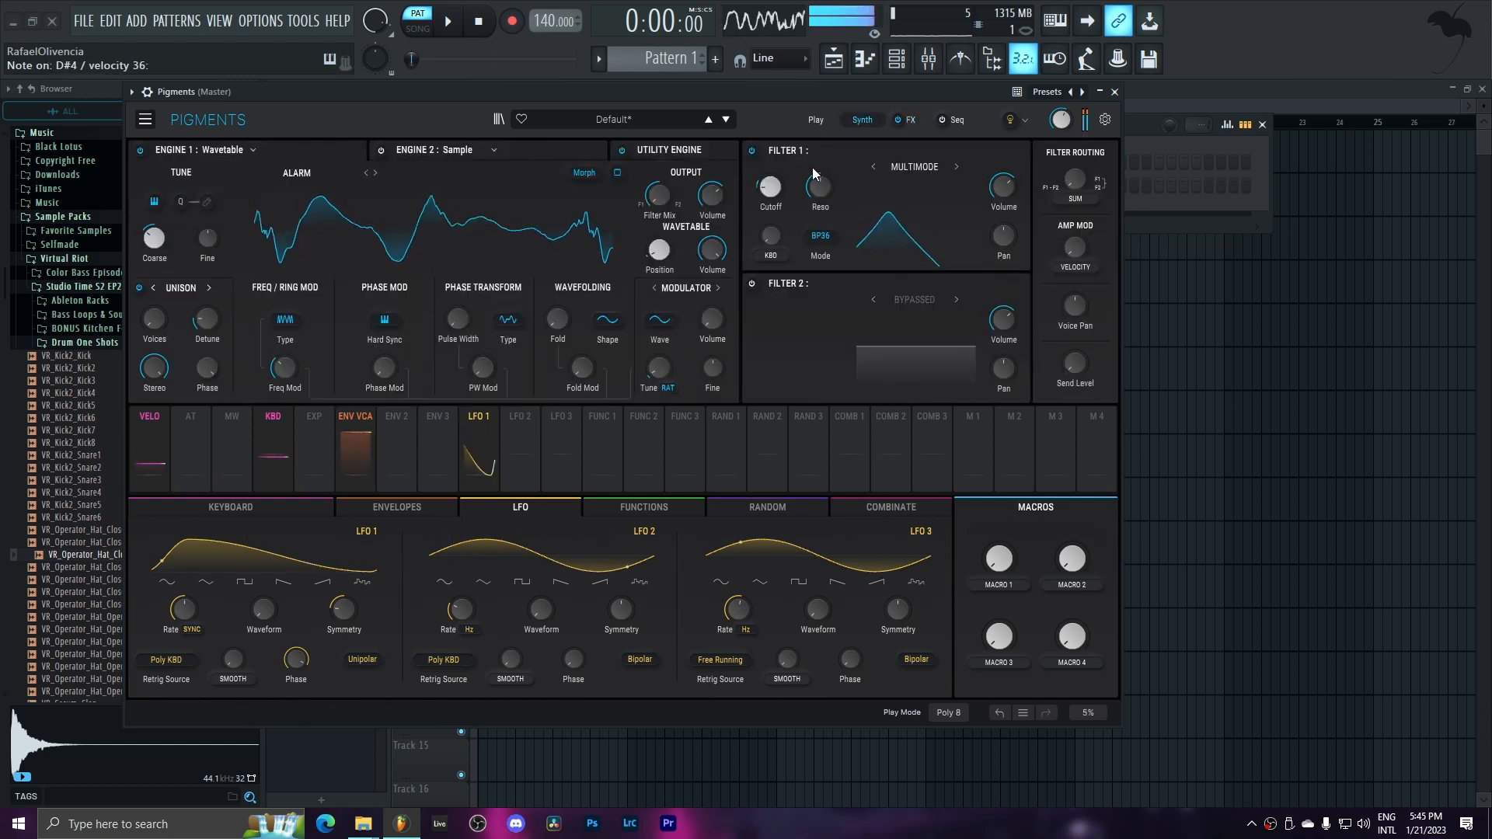
mouse_move(780, 188)
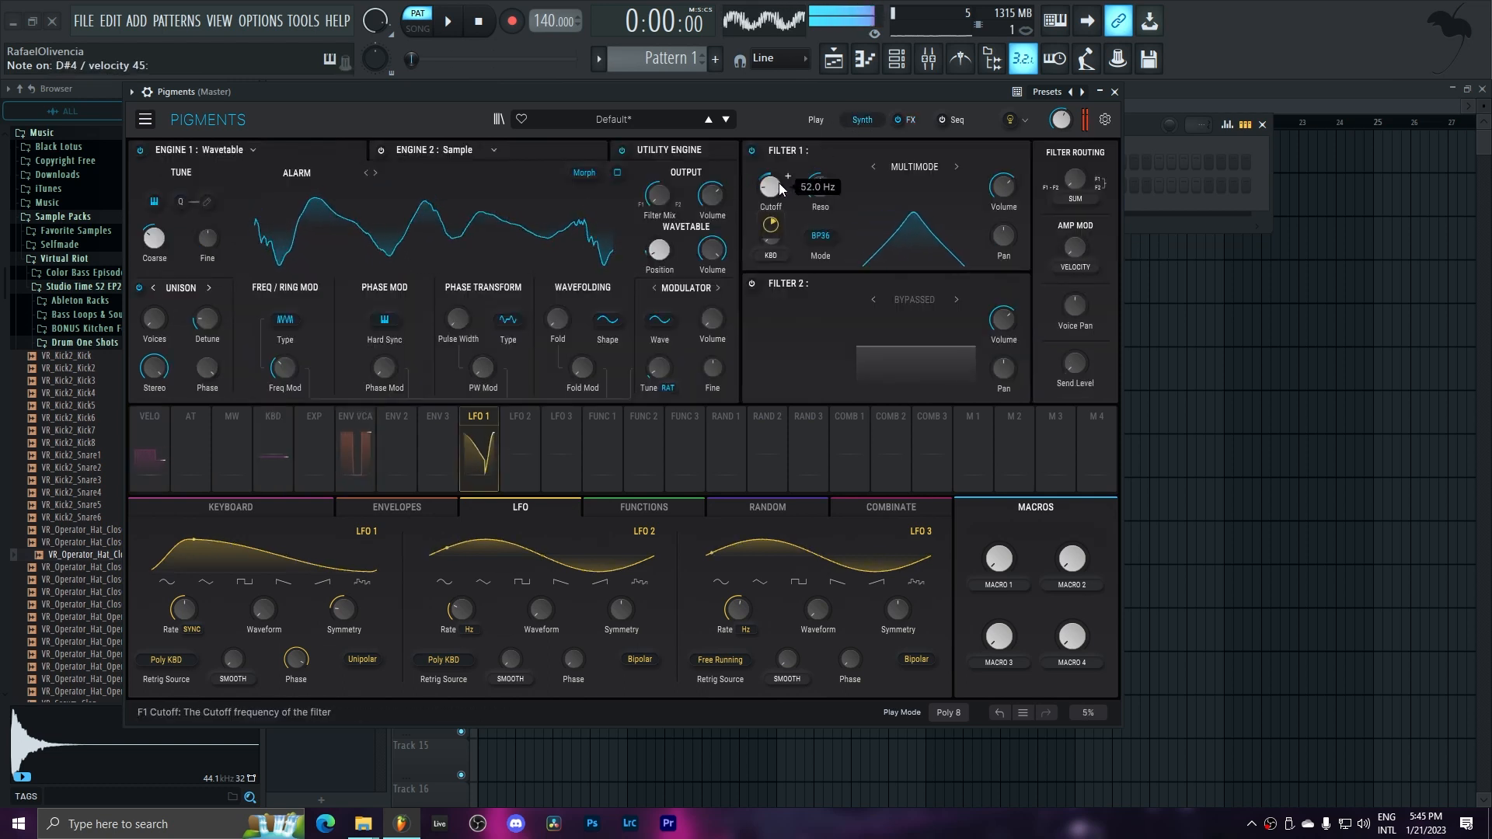
left_click_drag(286, 368, 289, 370)
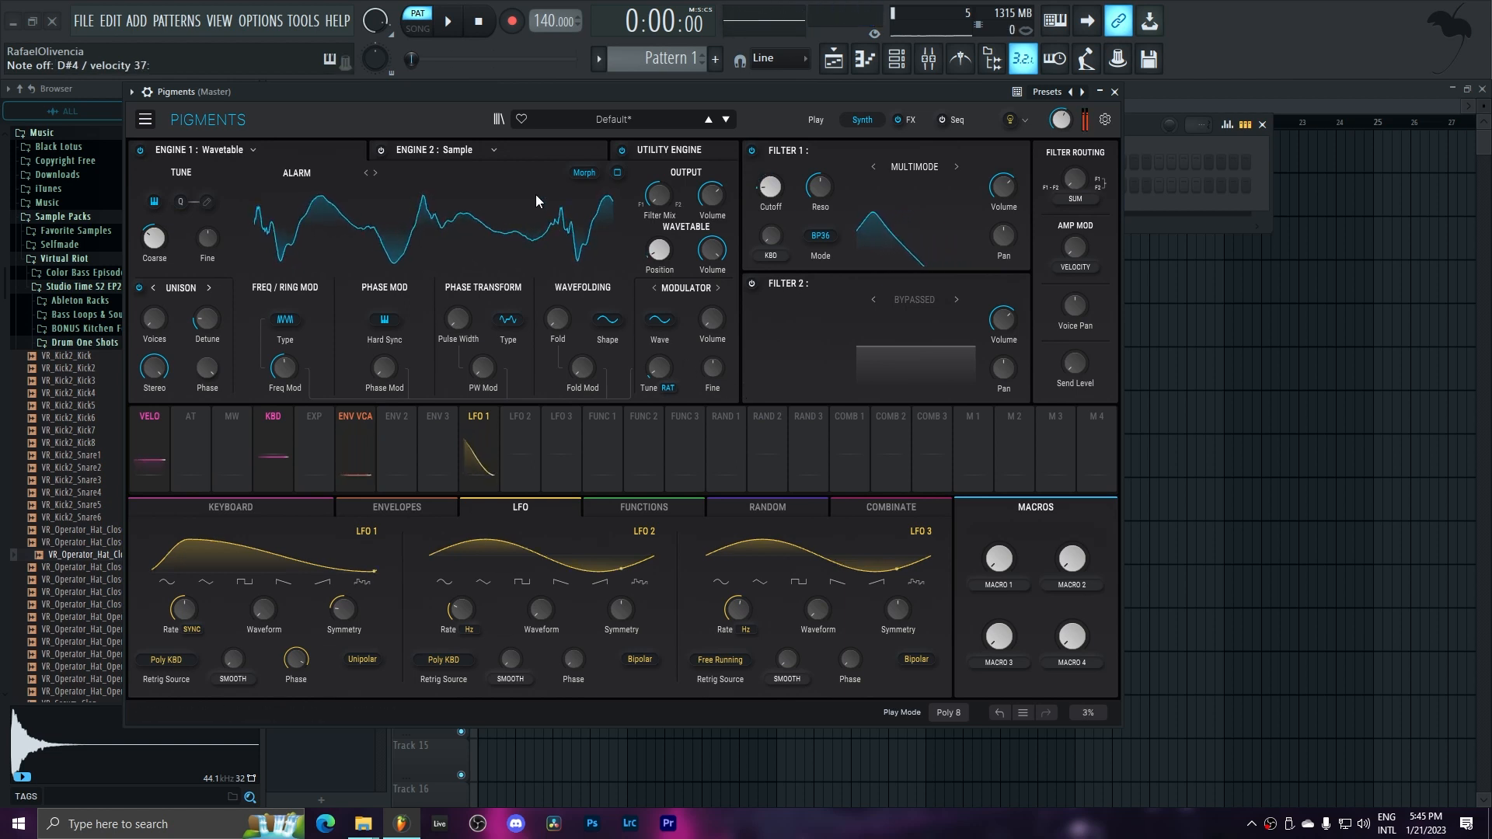
- Route the Utility Engine oscillator's output to the Filters
left_click(664, 142)
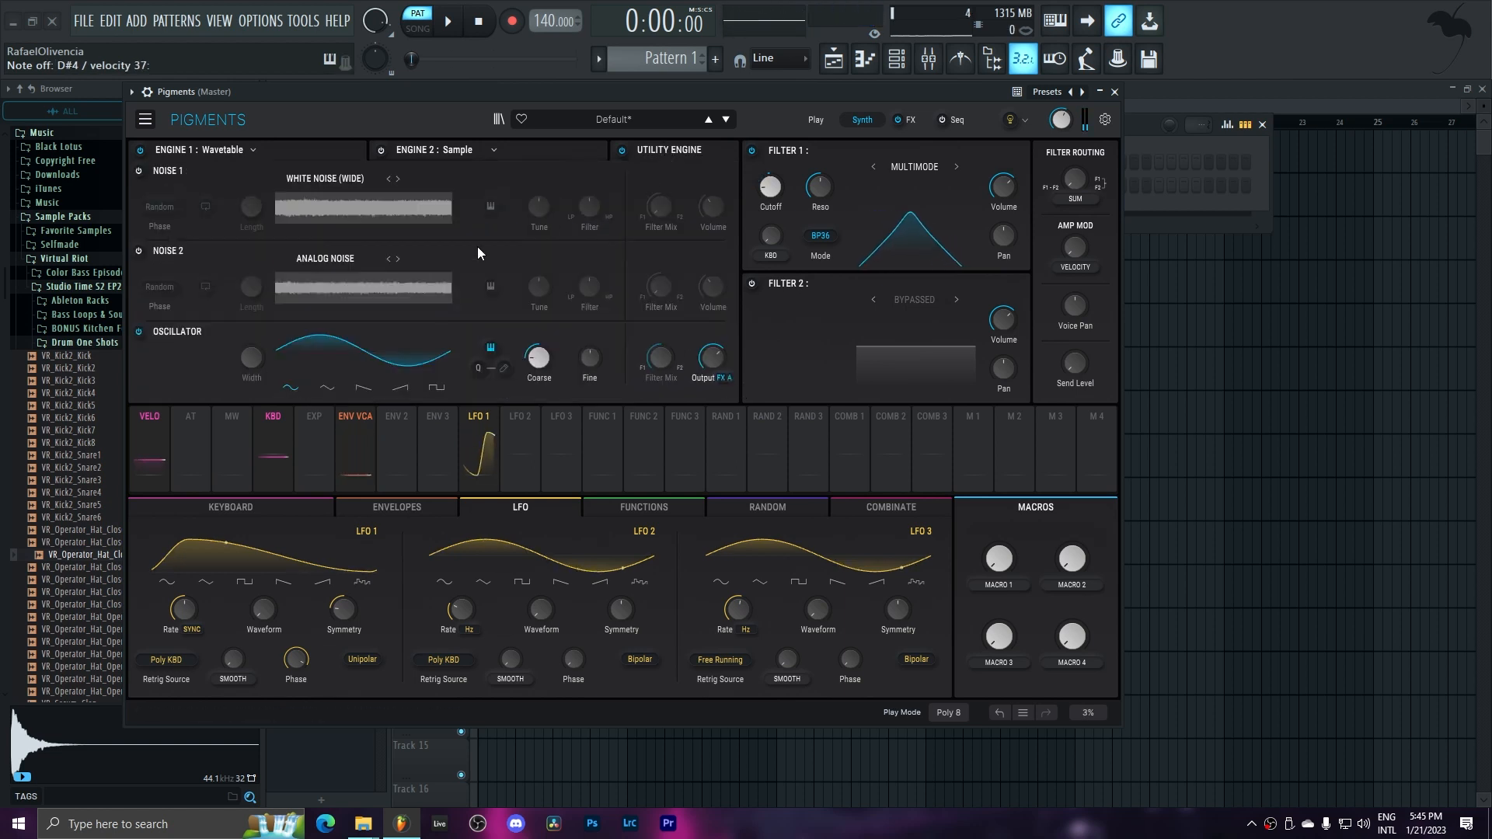
left_click(728, 379)
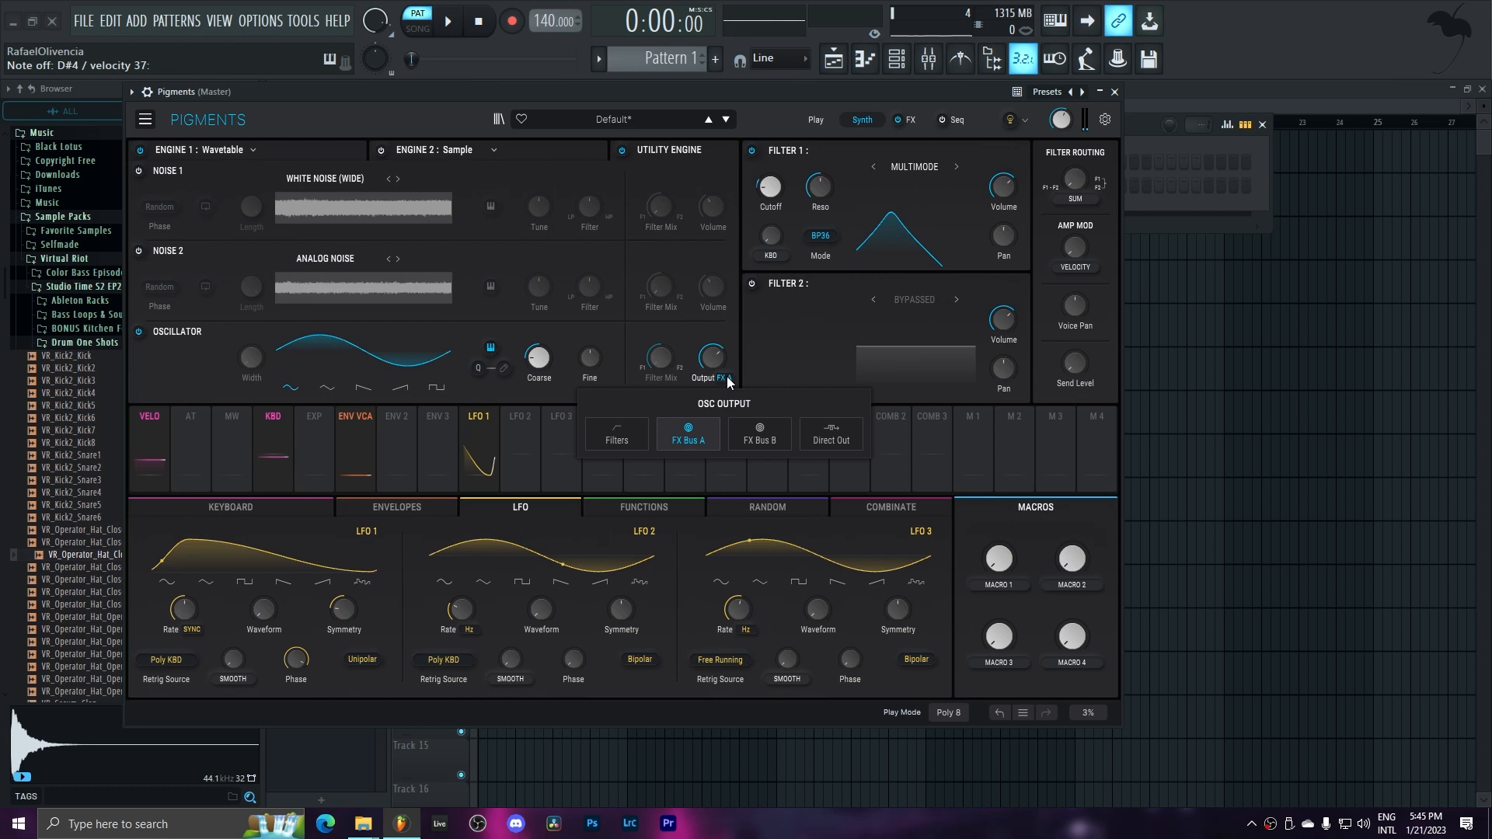
left_click(643, 436)
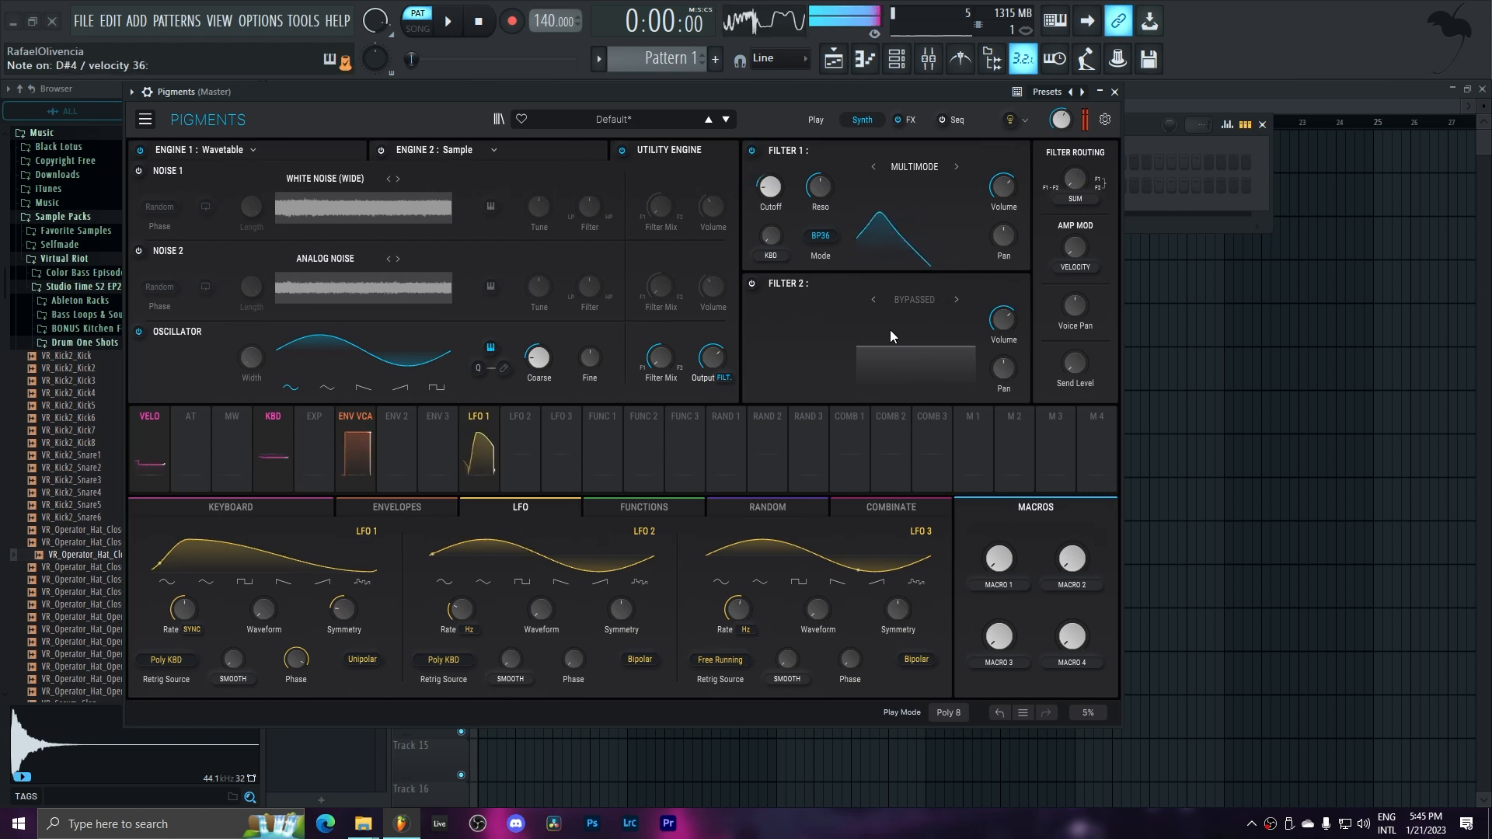
- Set LFO 1's modulation of the Filter 1 Cutoff to 0.41 and the filter's Resonance to about 0.488
left_click(475, 423)
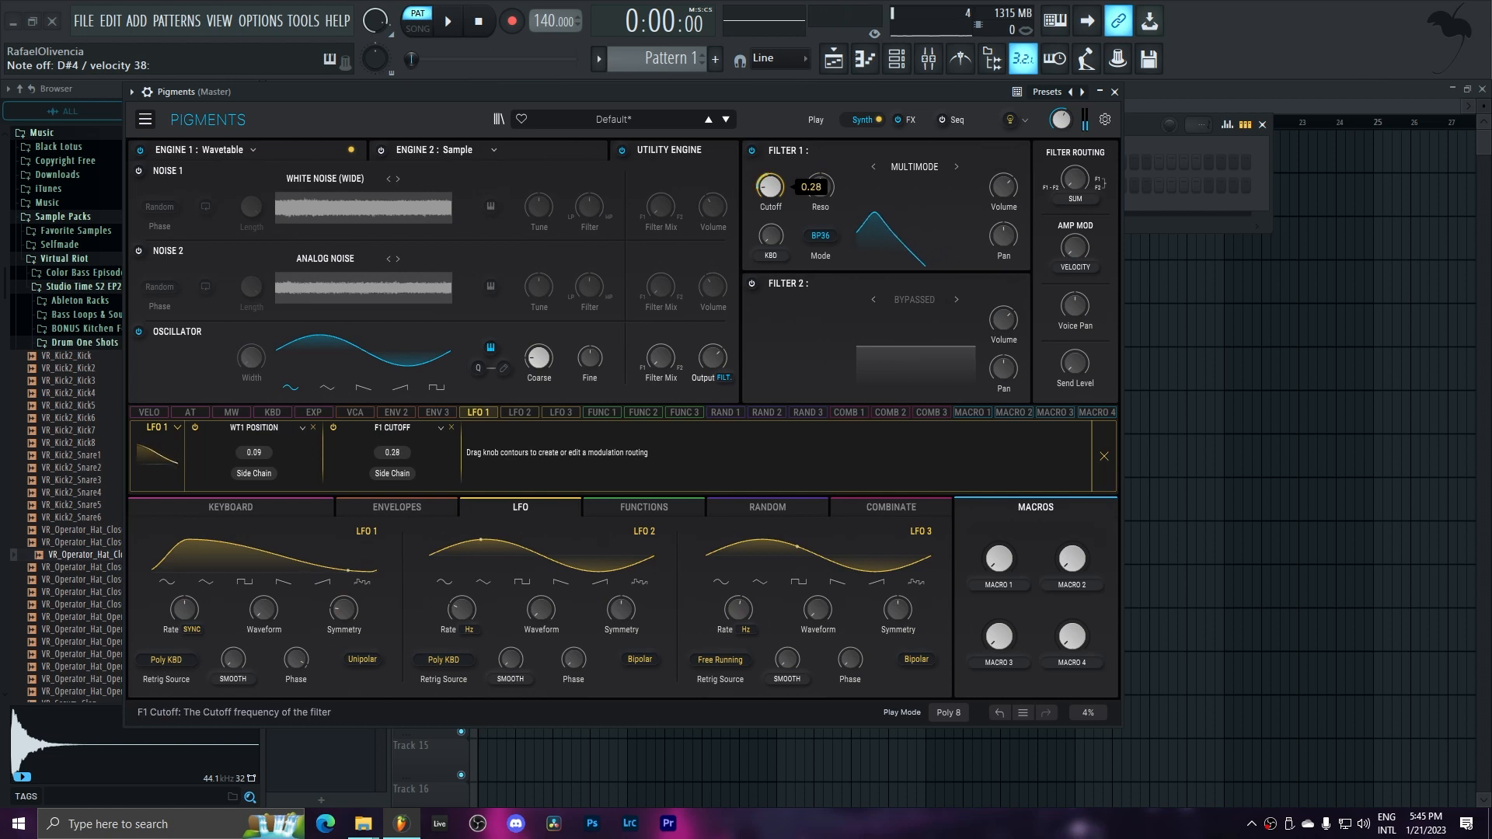
left_click_drag(770, 175, 770, 177)
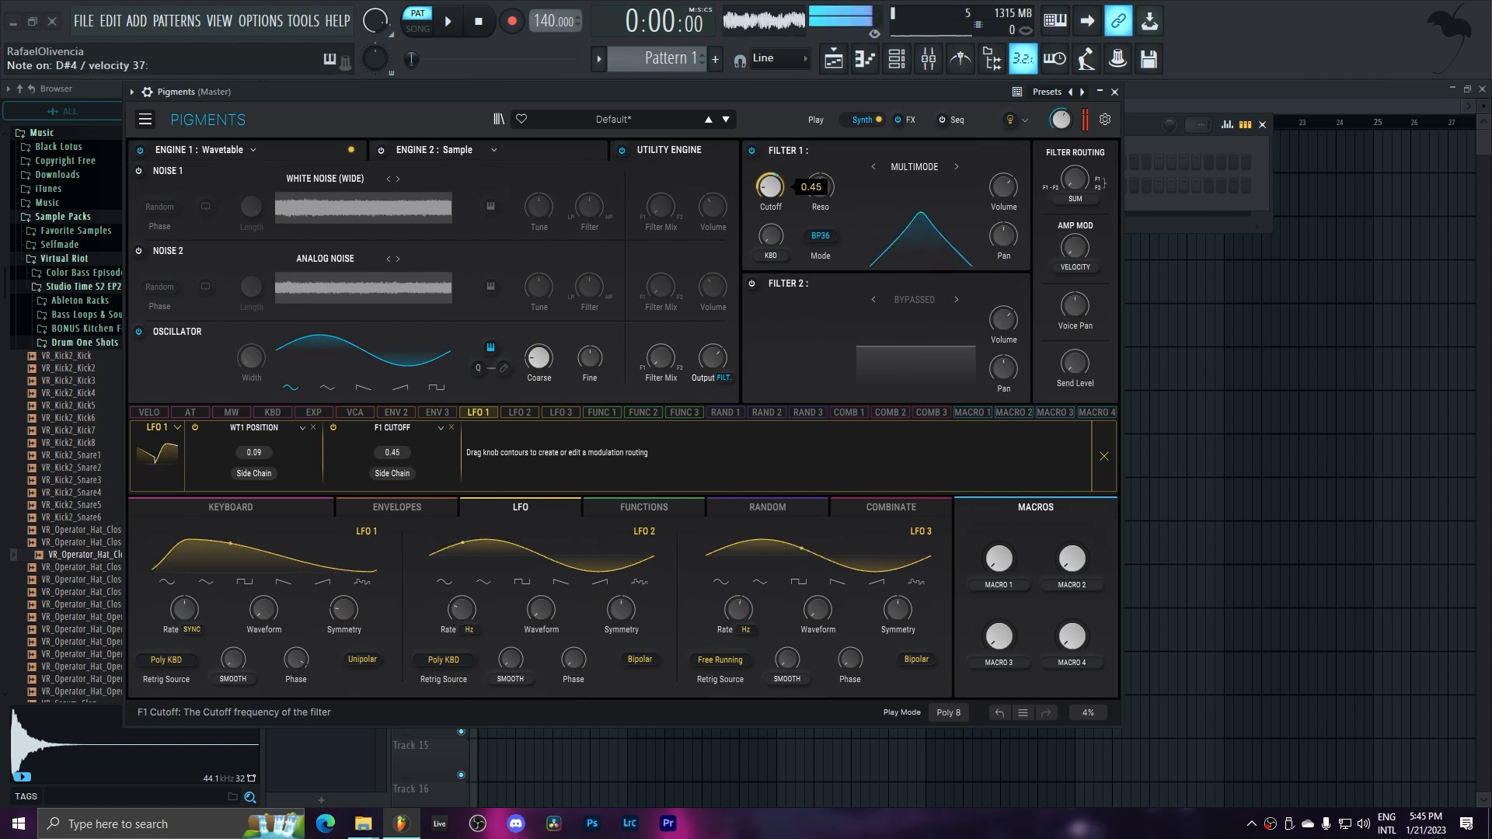
left_click_drag(820, 187, 819, 192)
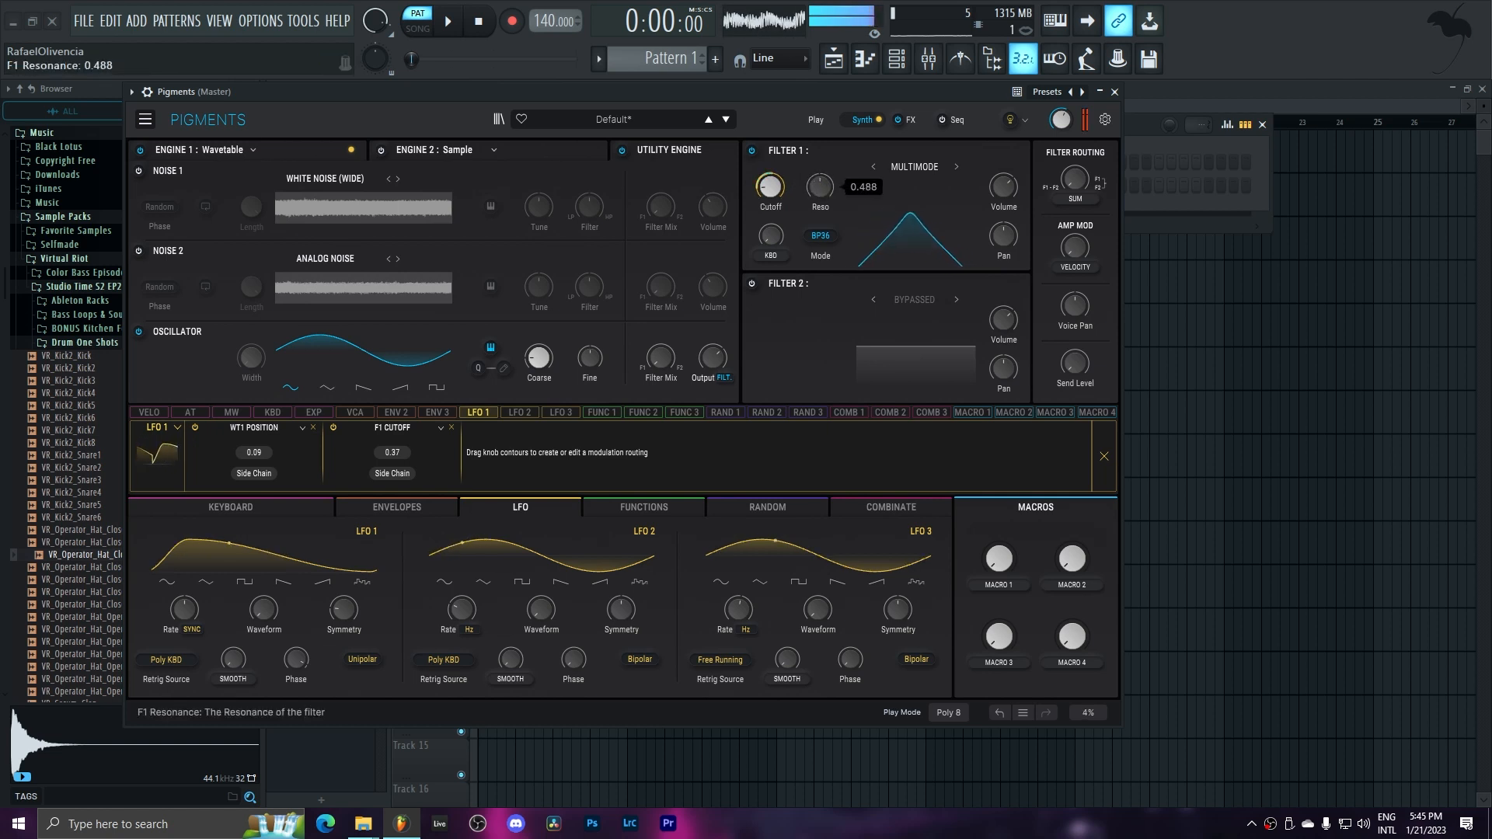
left_click(763, 174)
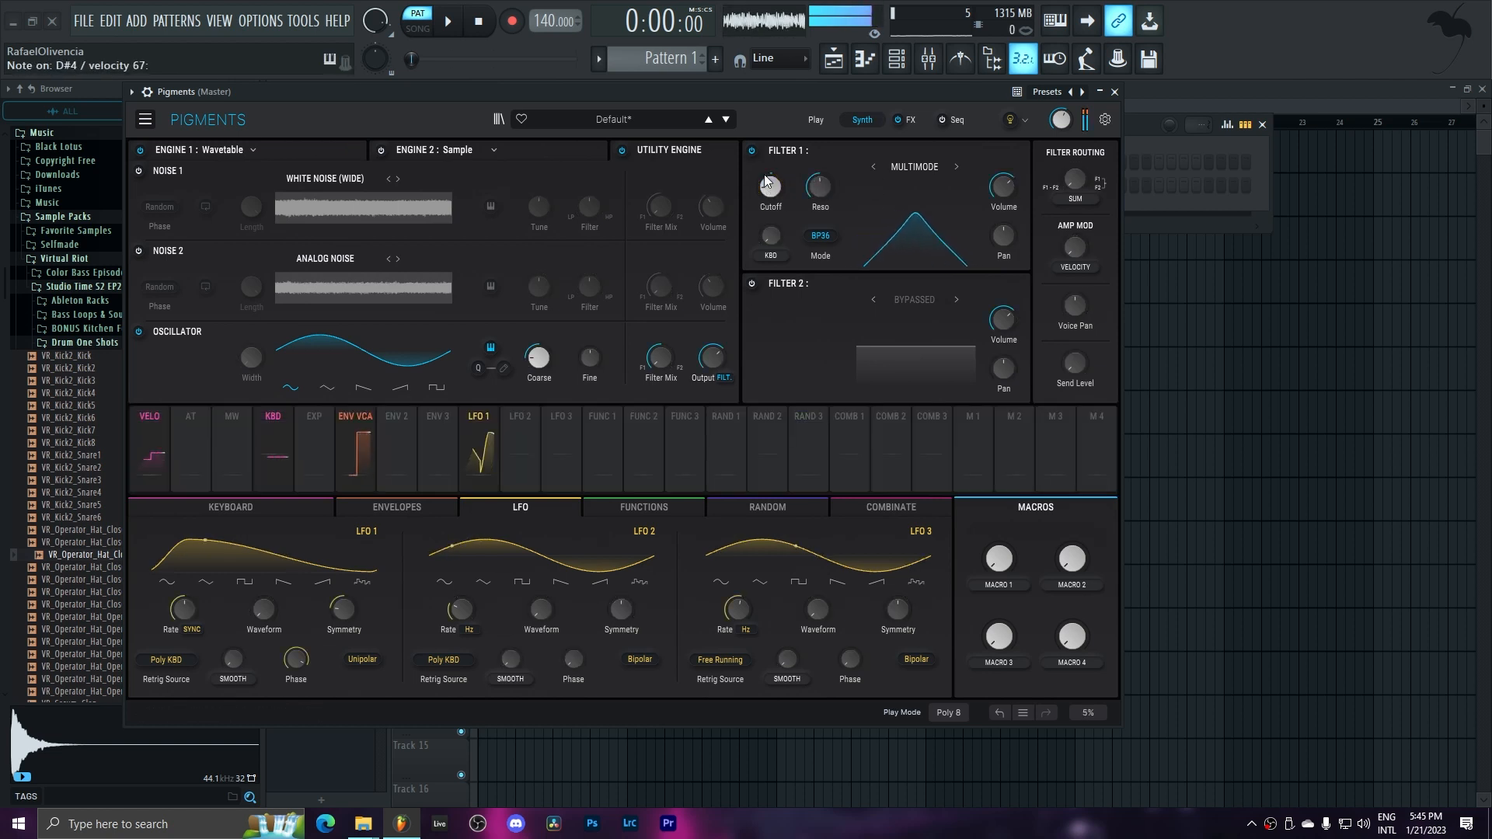
left_click(491, 414)
left_click_drag(761, 173, 761, 169)
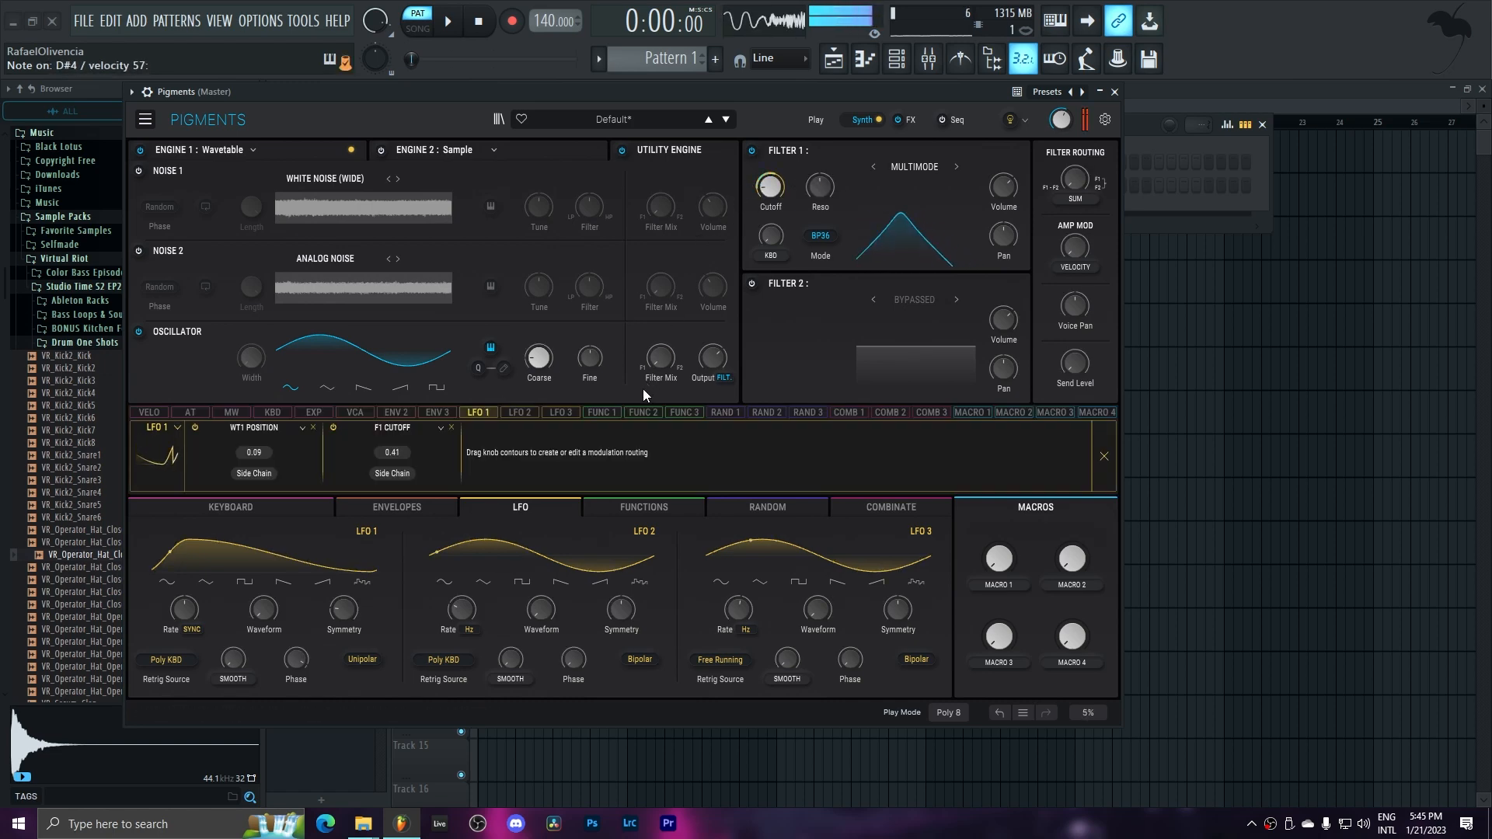
- Route the Utility Engine oscillator's output back to FX Bus A and return to Engine 1
left_click(724, 378)
left_click(704, 451)
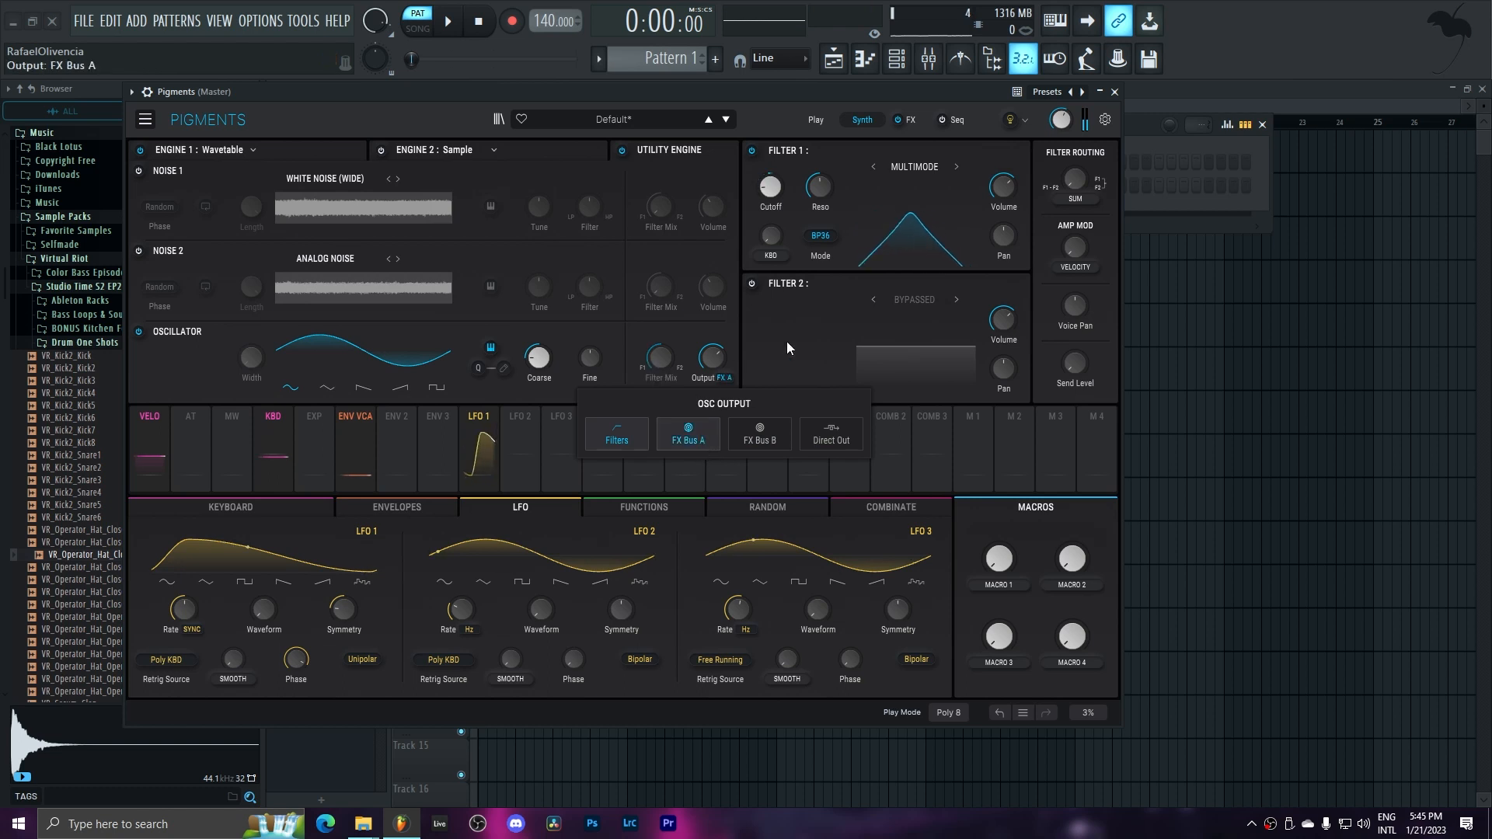
left_click(303, 151)
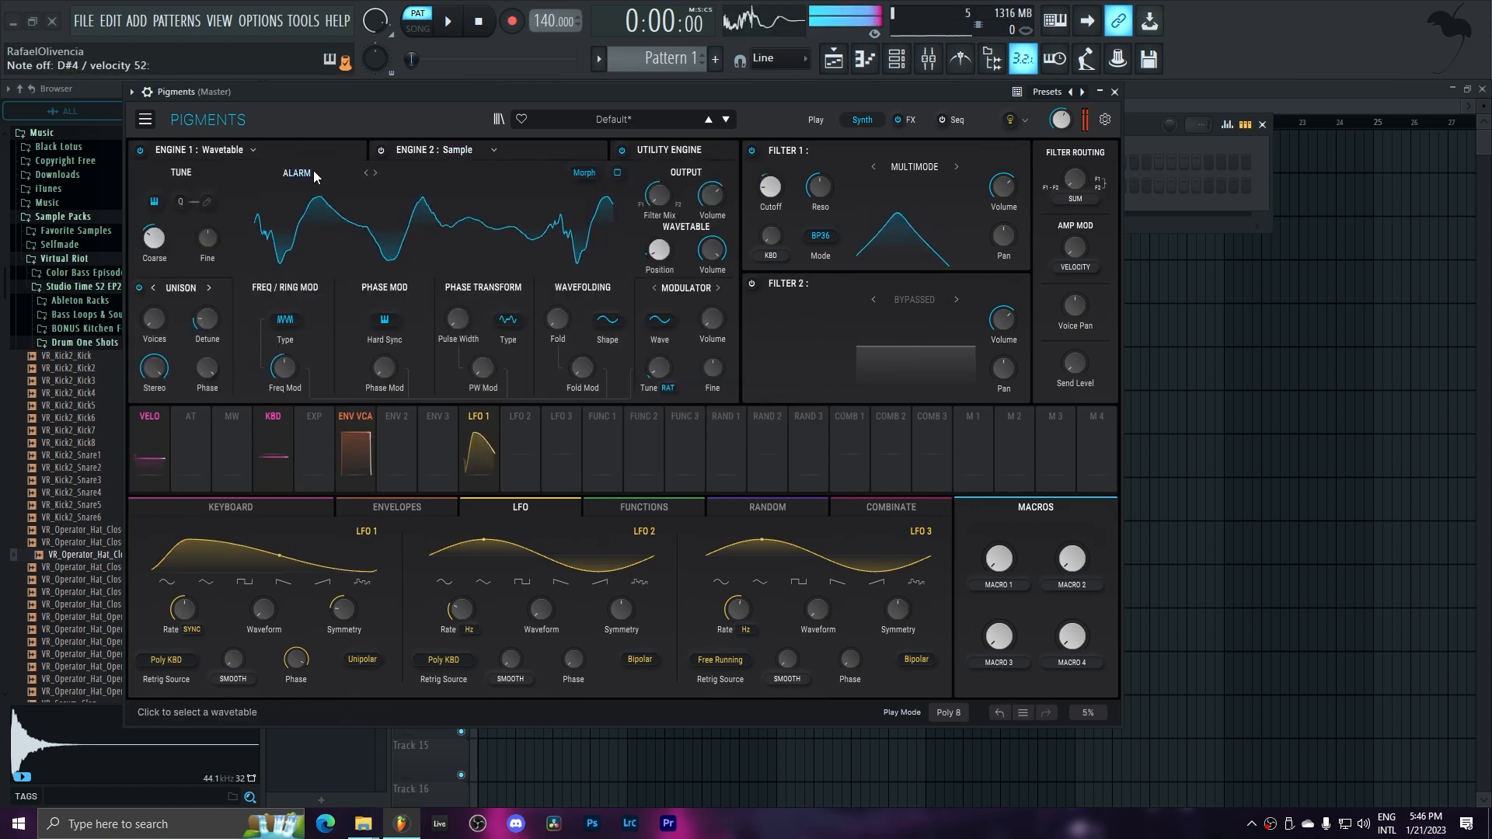
- Enable Engine 2, bypass Engine 1 and set Engine 2's type to Wavetable
left_click(380, 150)
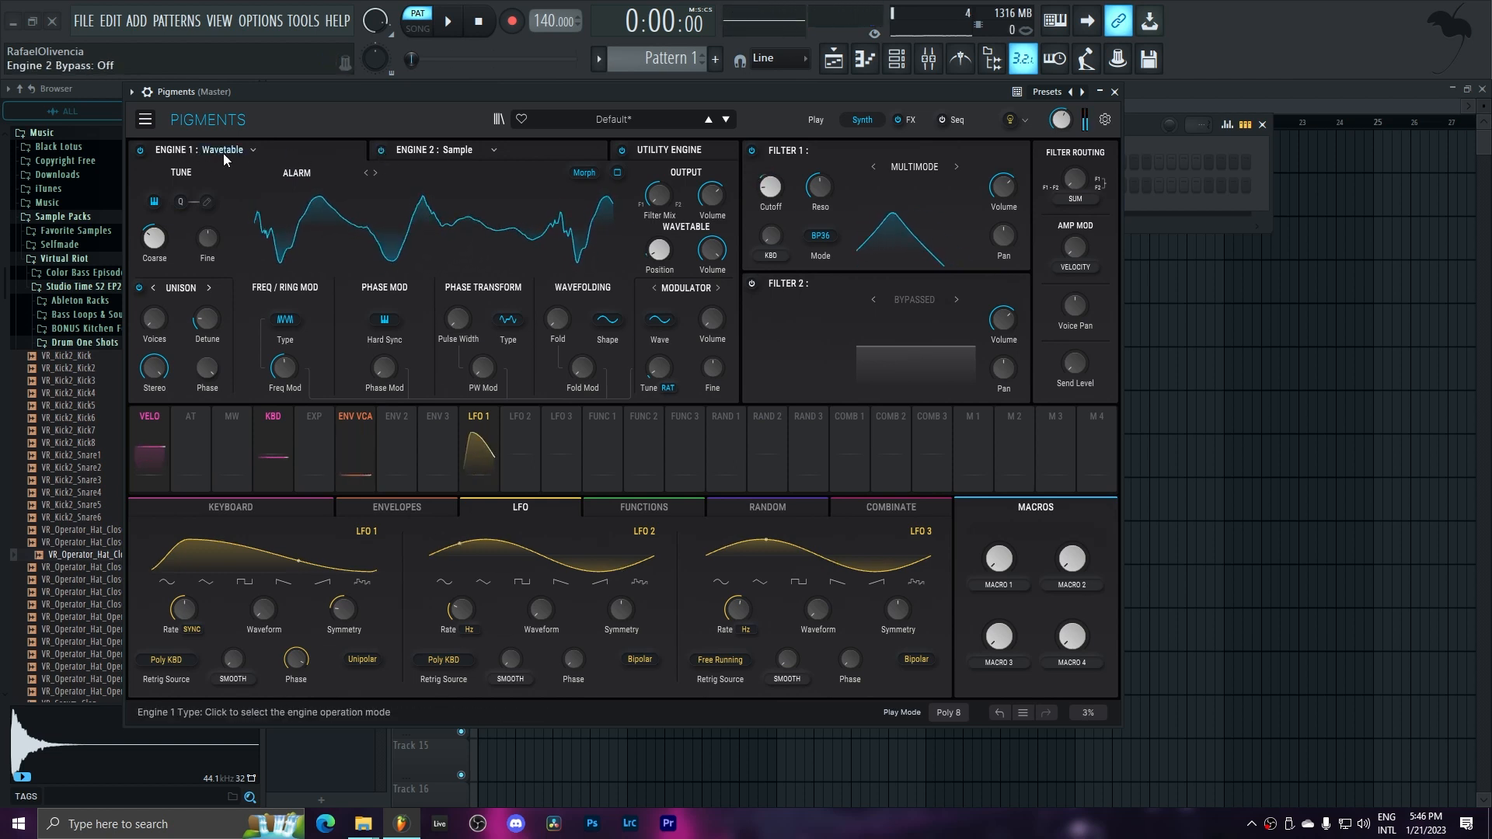
left_click(141, 150)
left_click(466, 151)
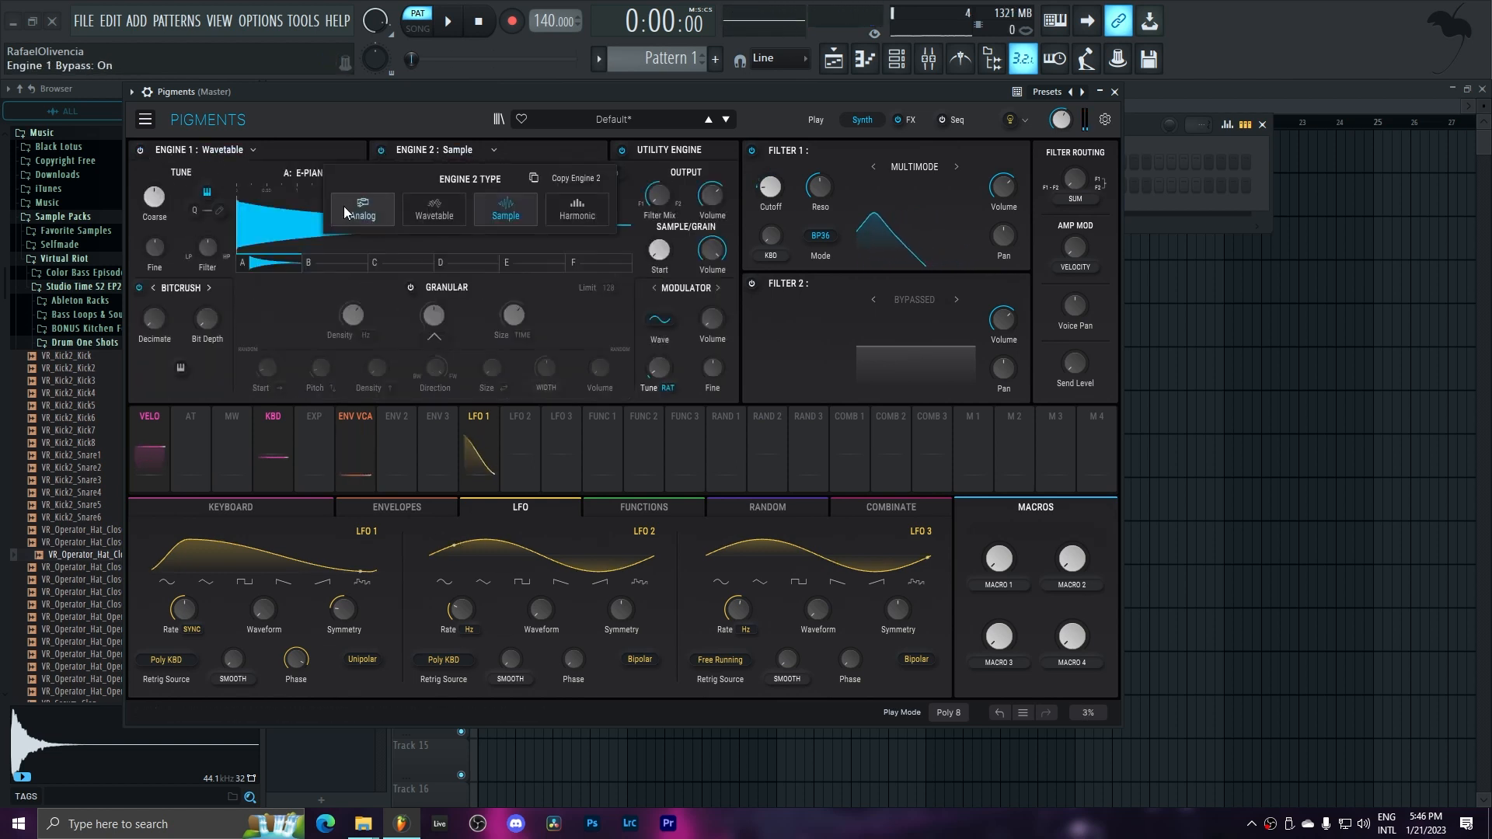
left_click(449, 207)
- Load the 13 Limit wavetable from the Pigments 3 folder into Engine 2
left_click(297, 175)
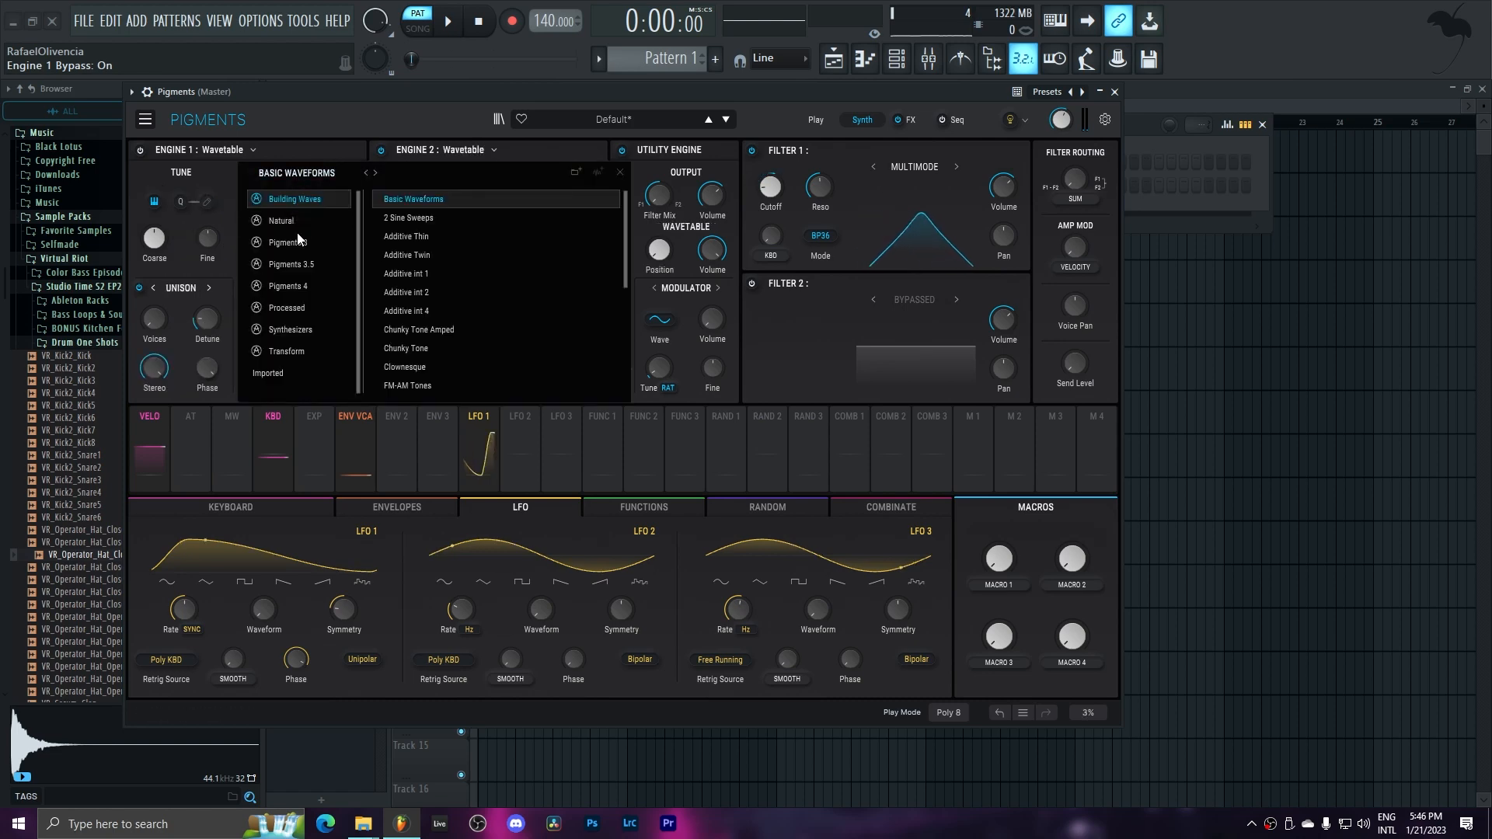
left_click(295, 241)
left_click(416, 196)
left_click(621, 172)
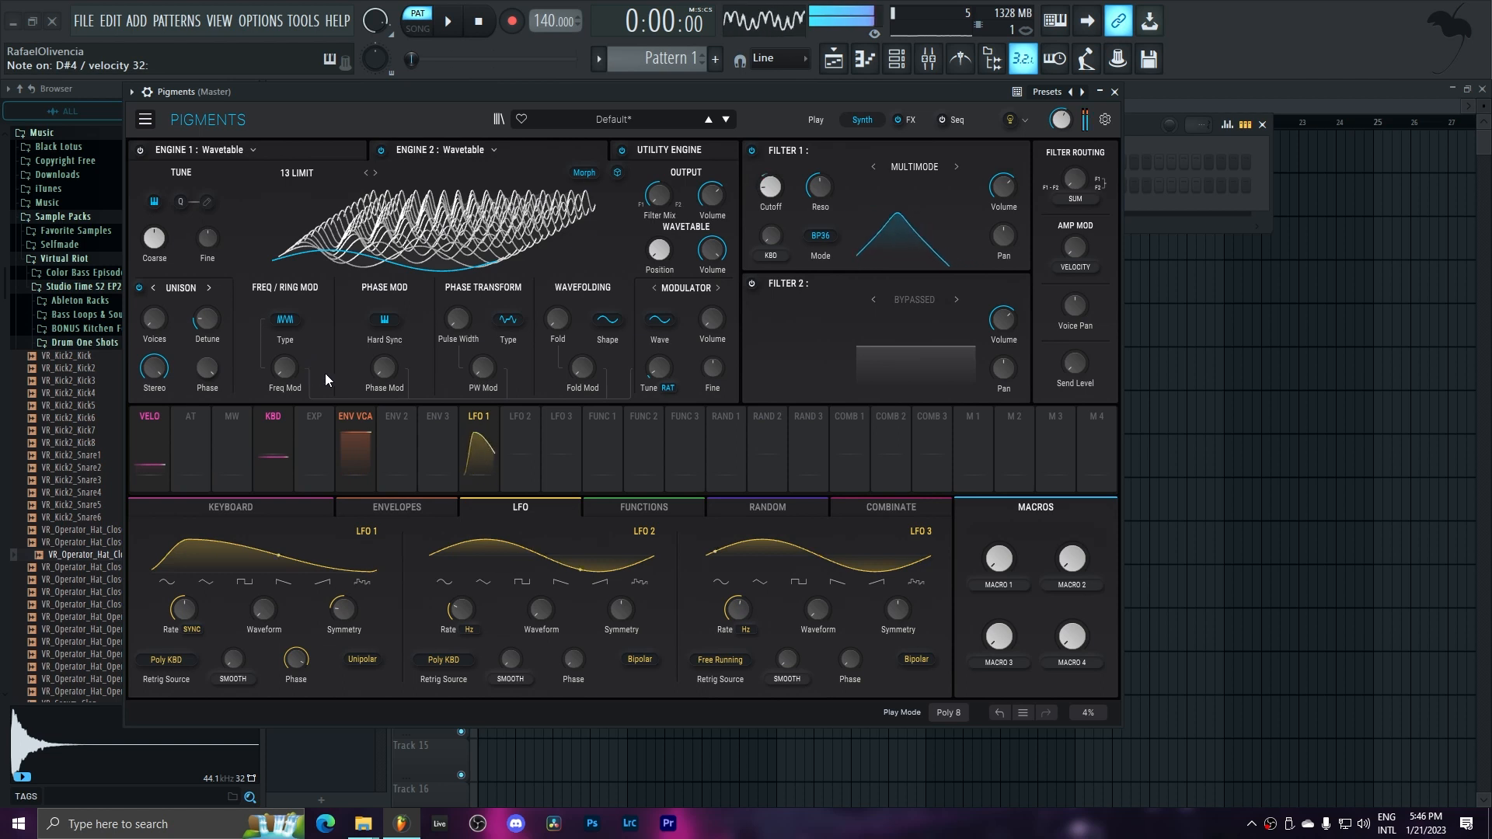
- Lower Engine 2's Coarse tuning and try Freq Mod amounts up to about 0.45
left_click_drag(154, 237, 154, 256)
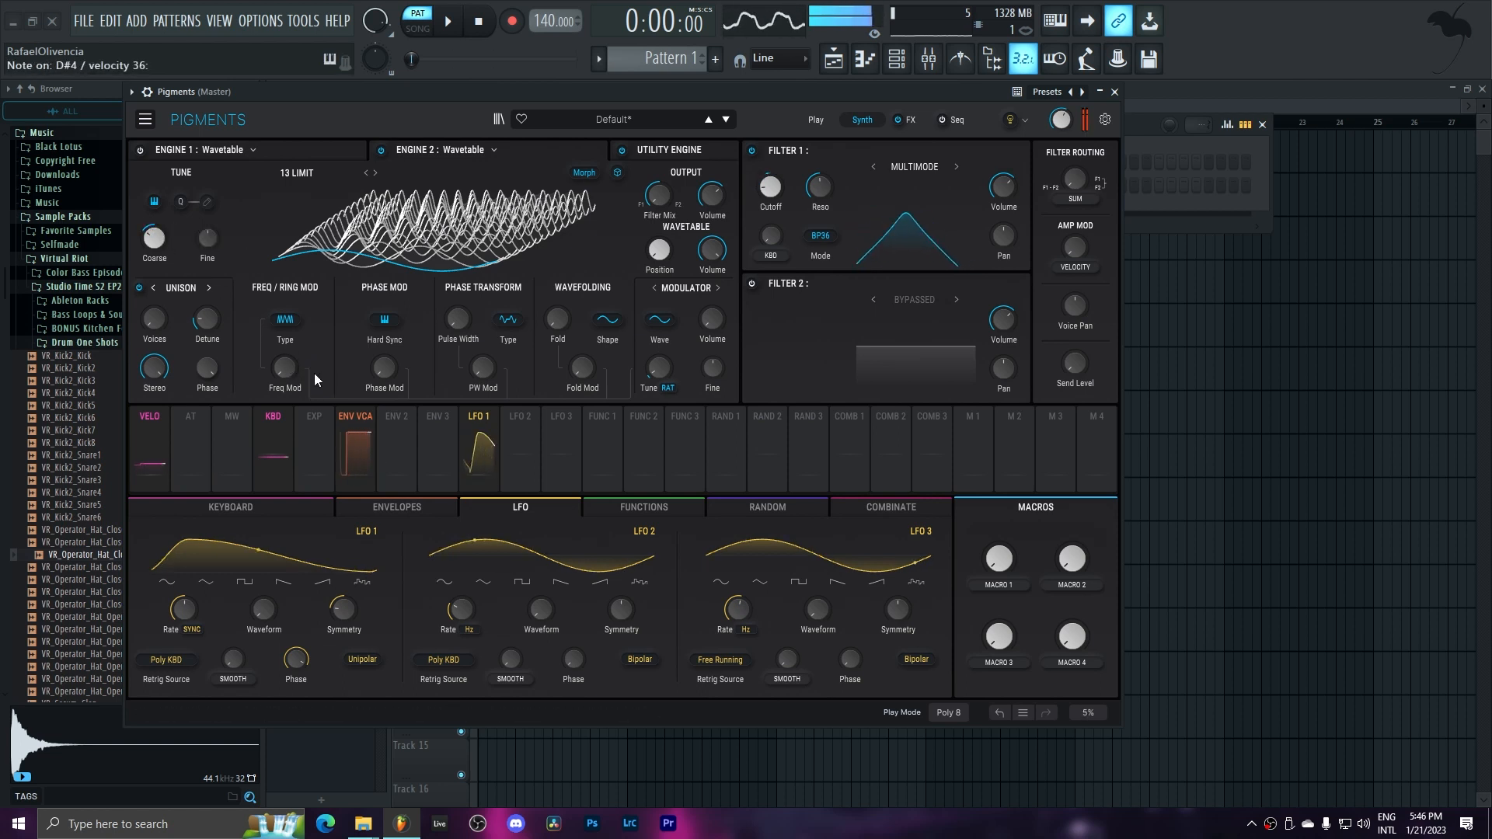
left_click_drag(285, 368, 302, 357)
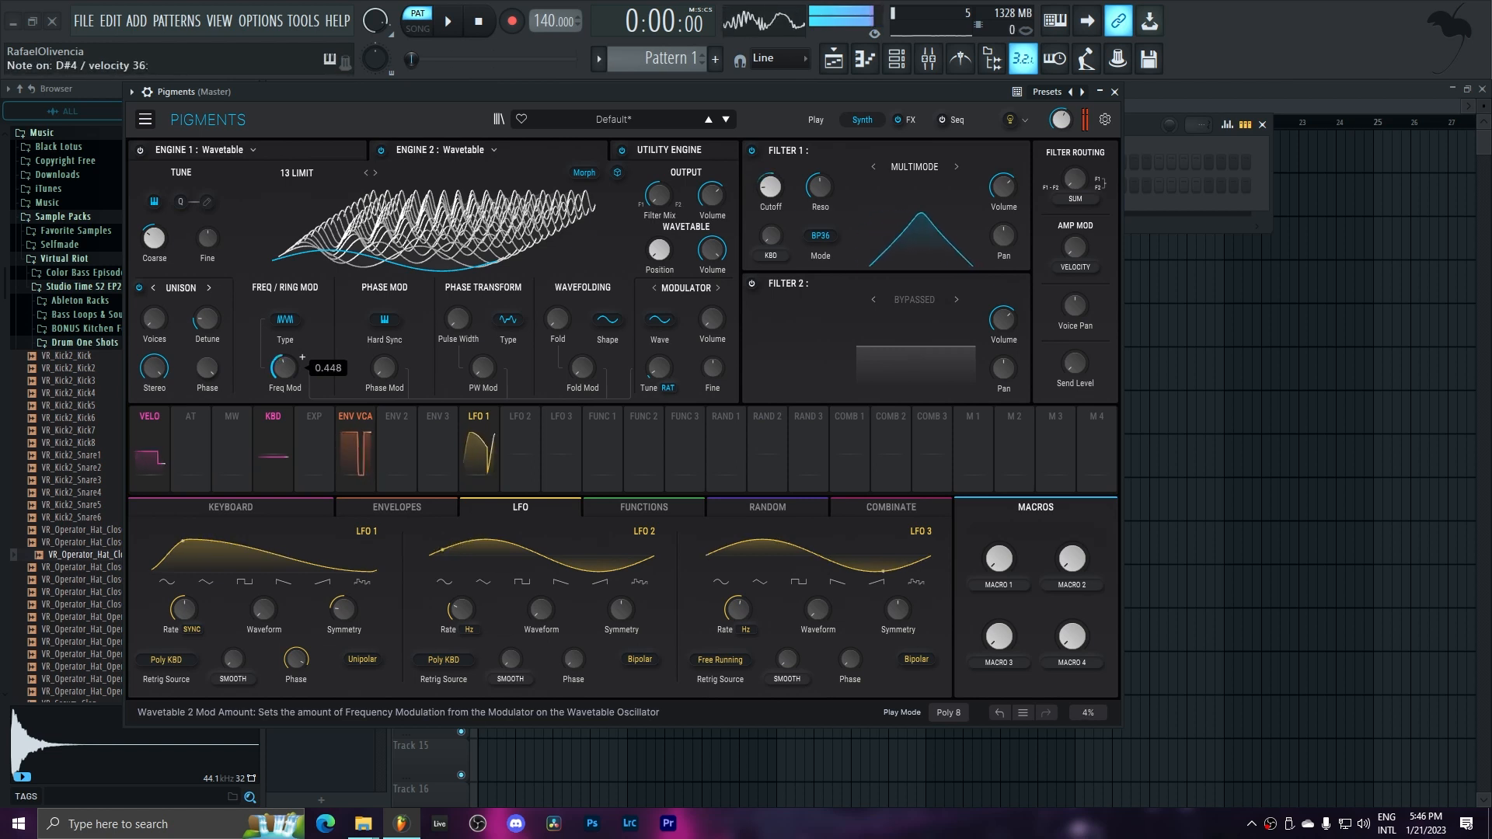
left_click_drag(284, 369, 284, 389)
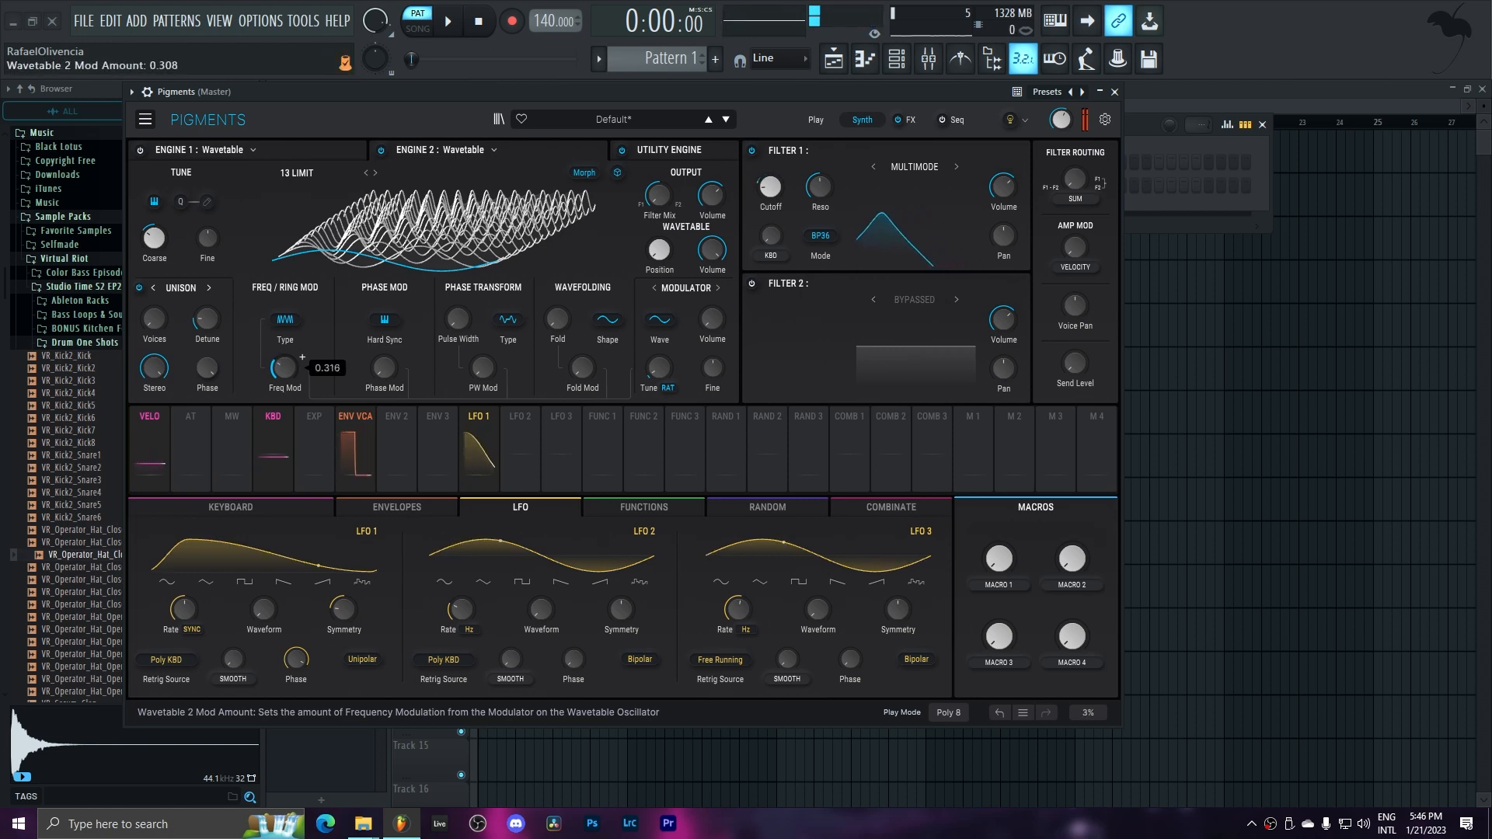
- Switch Engine 2's wavetable display to 2D and step through the neighbouring wavetables to Calisto
left_click(618, 173)
left_click(376, 171)
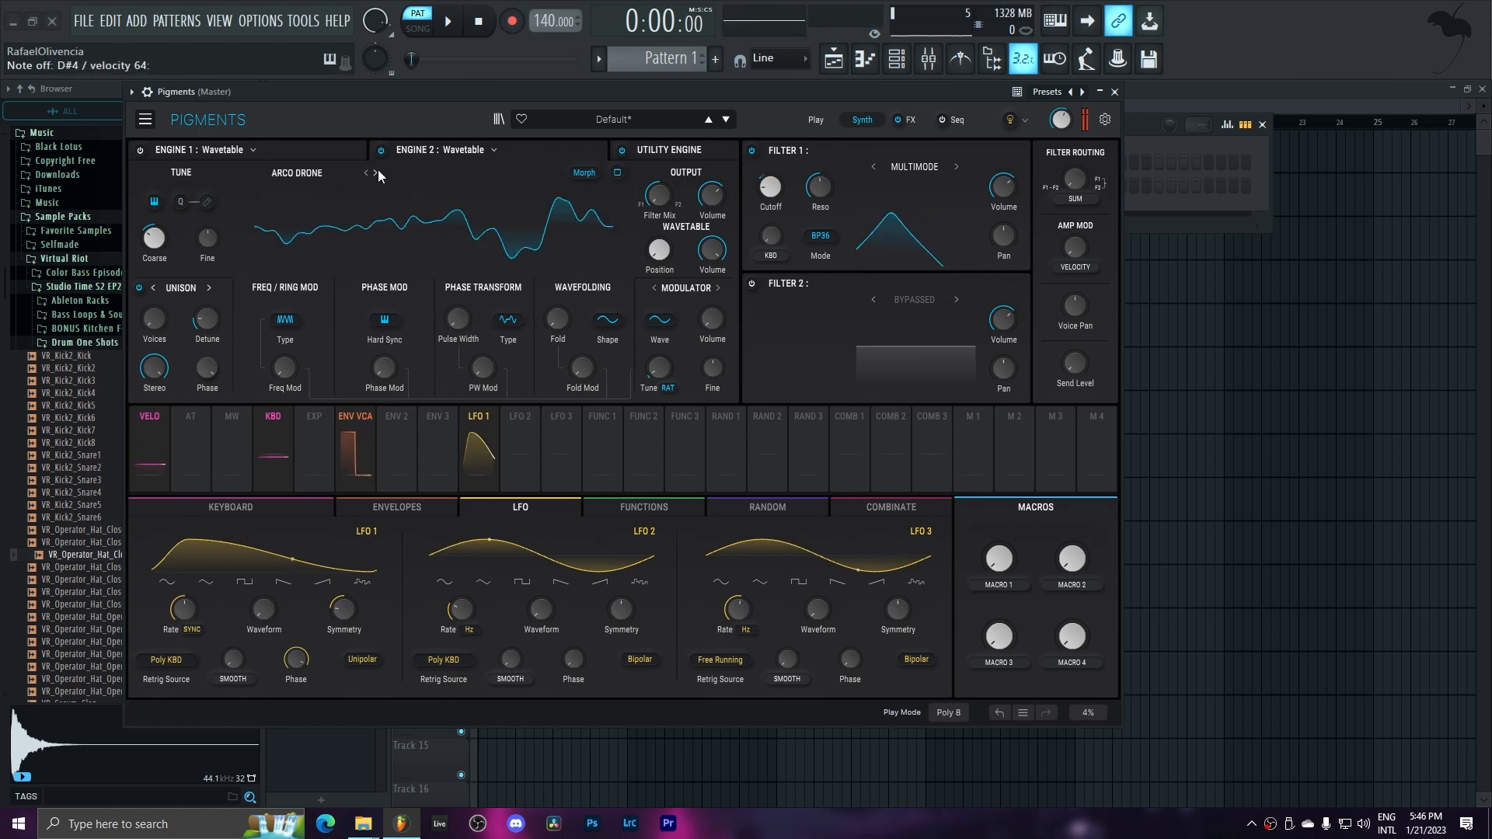
left_click(376, 172)
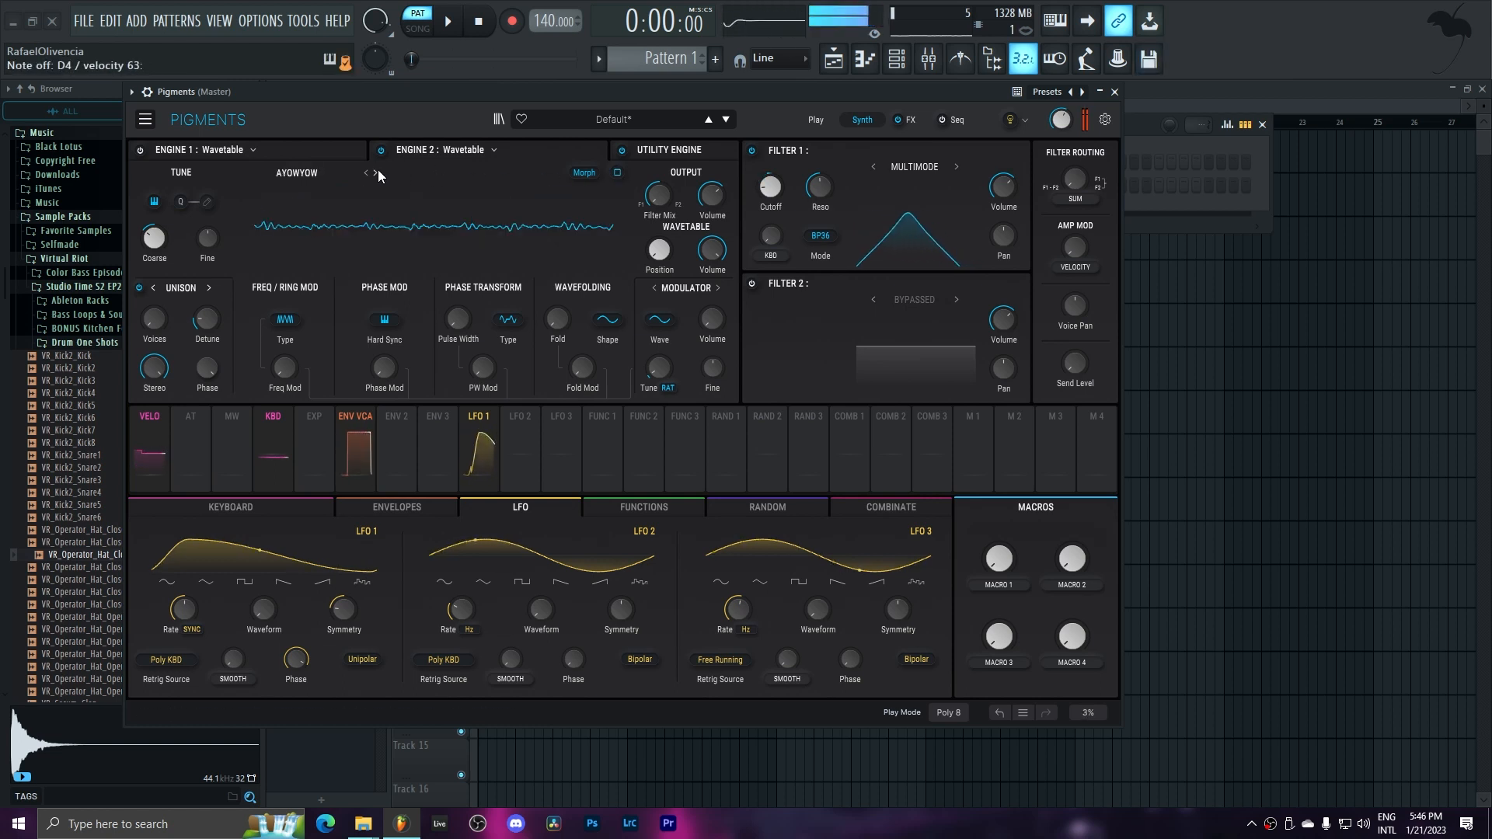
left_click(376, 172)
left_click(376, 172)
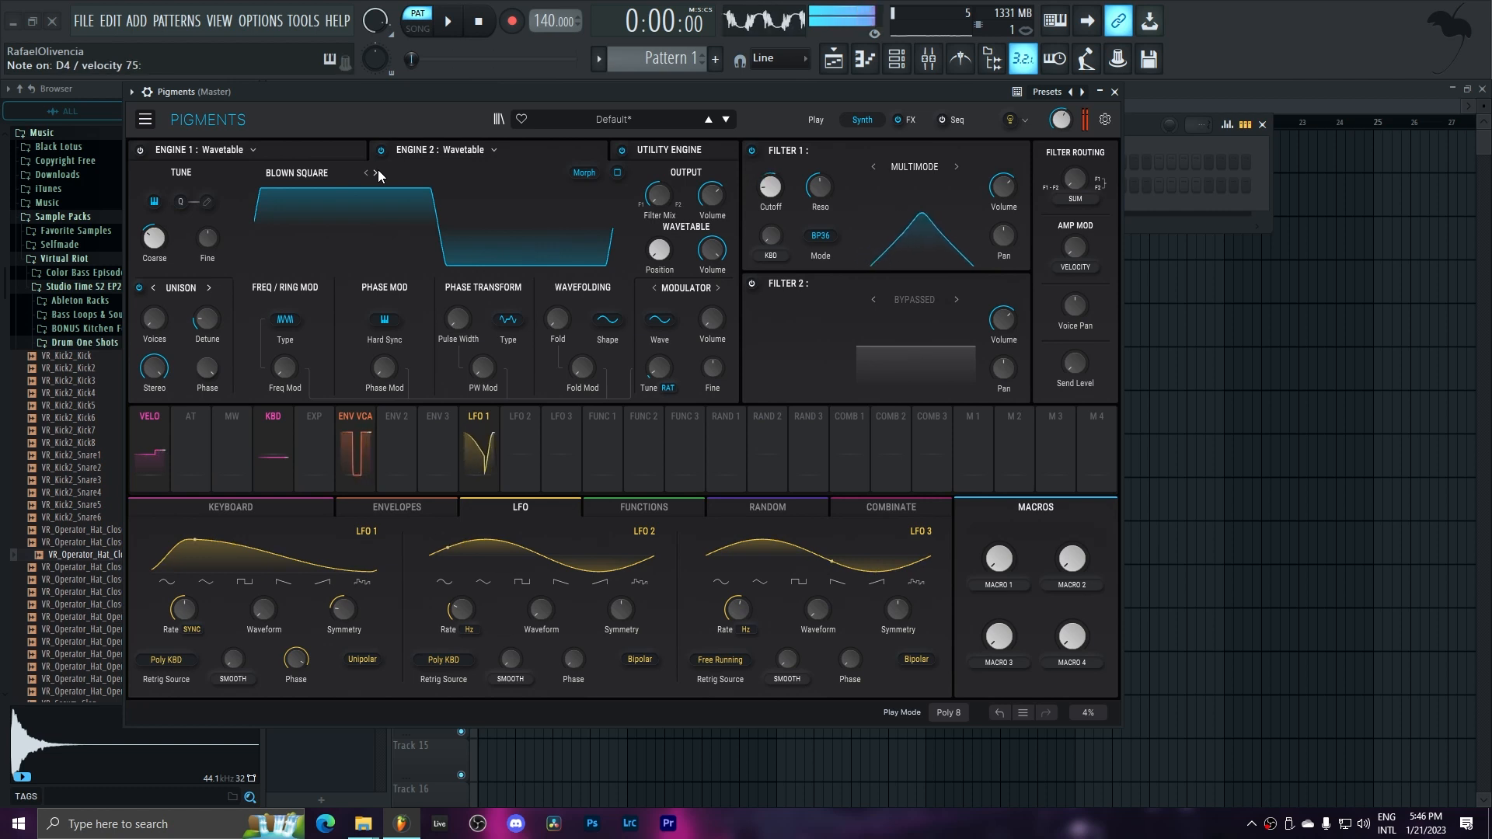
left_click(376, 172)
left_click(376, 172)
left_click(376, 171)
left_click(366, 172)
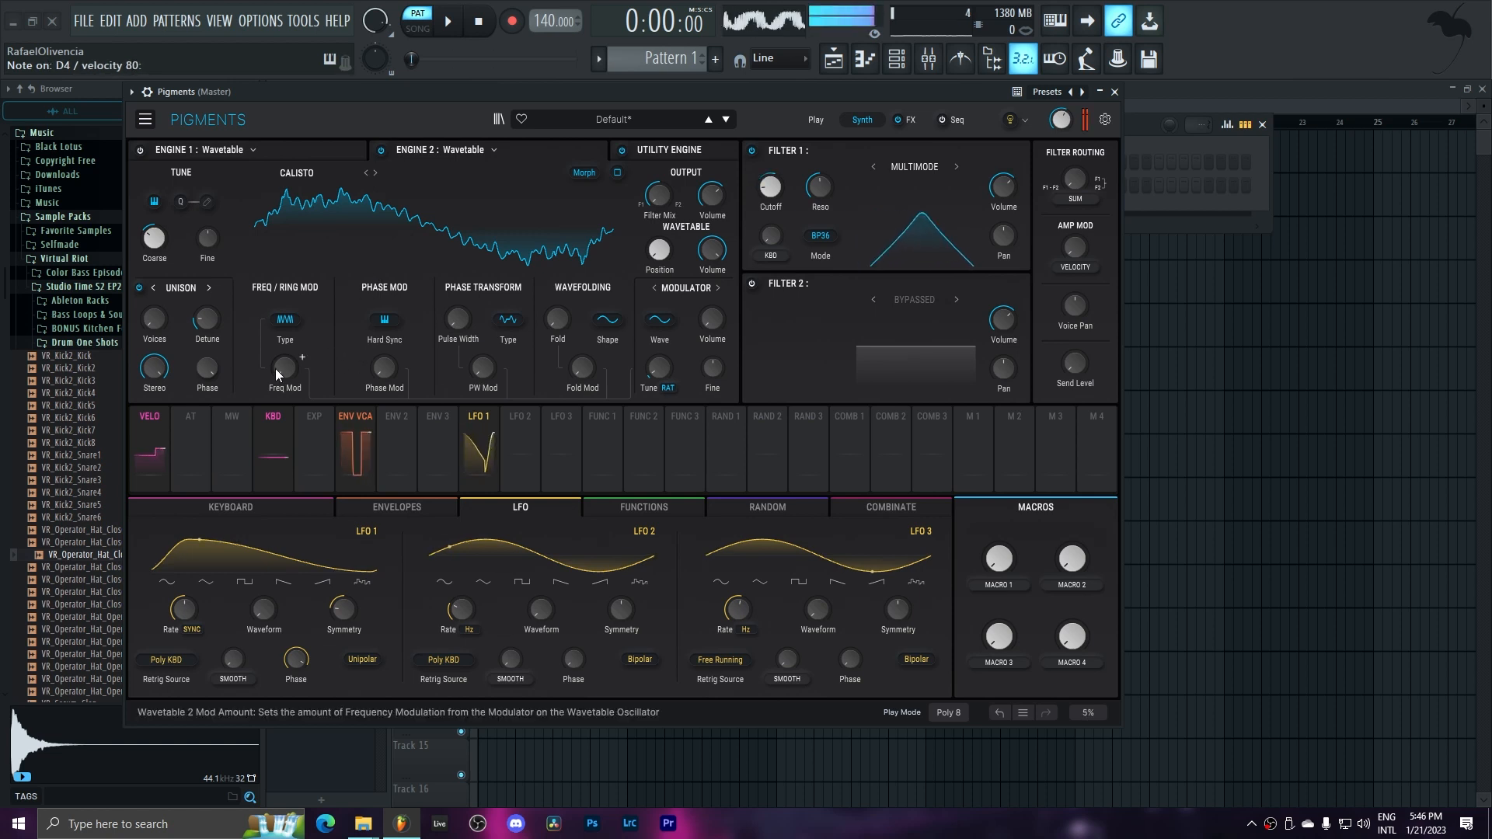
- Try modulating Engine 2's Freq Mod amount with LFO 1 and remove that routing
mouse_move(284, 368)
left_mouse_down()
mouse_move(283, 353)
mouse_move(284, 369)
left_mouse_up()
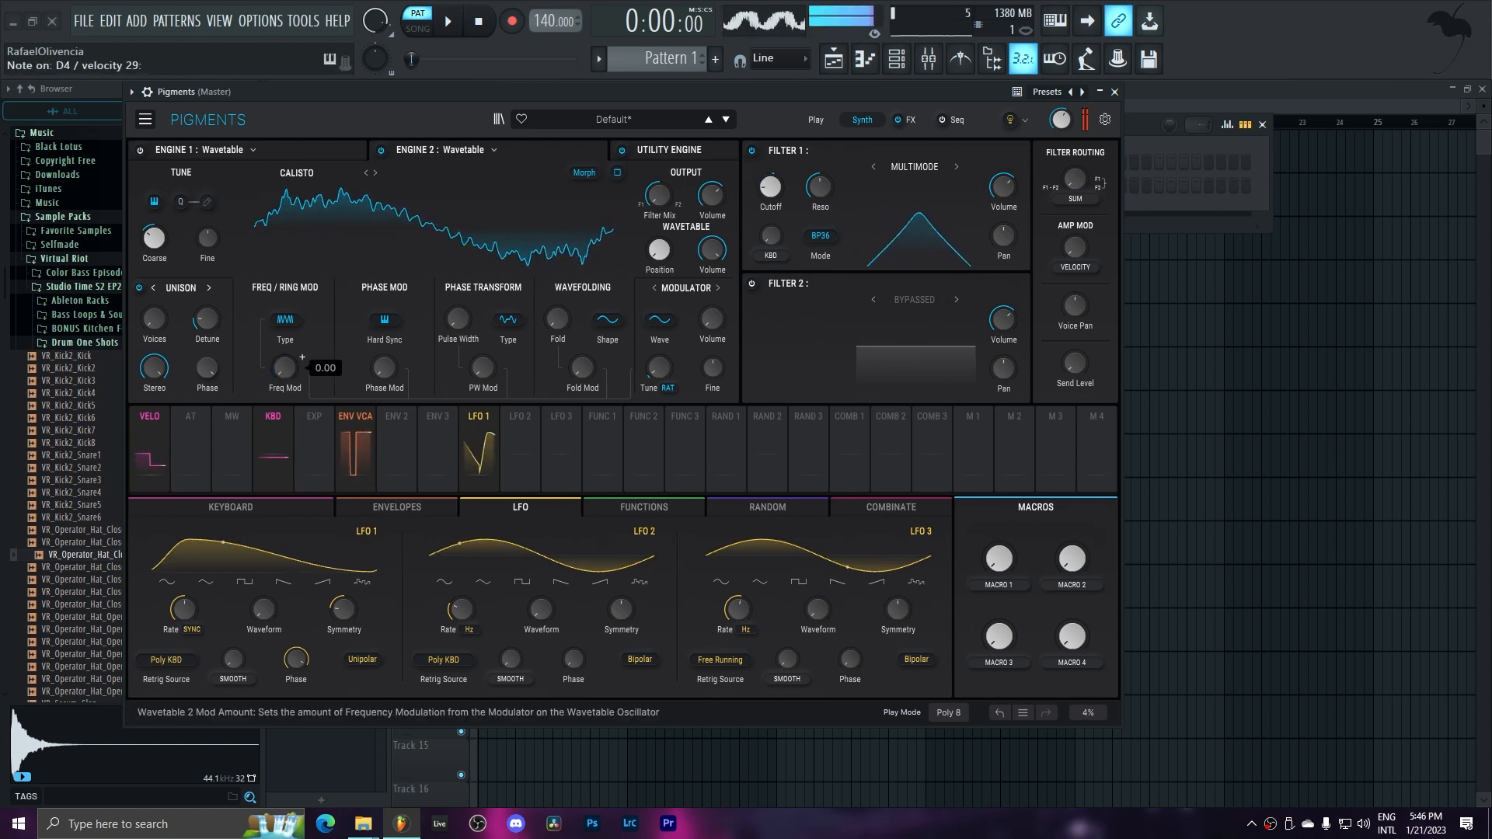
left_click(468, 418)
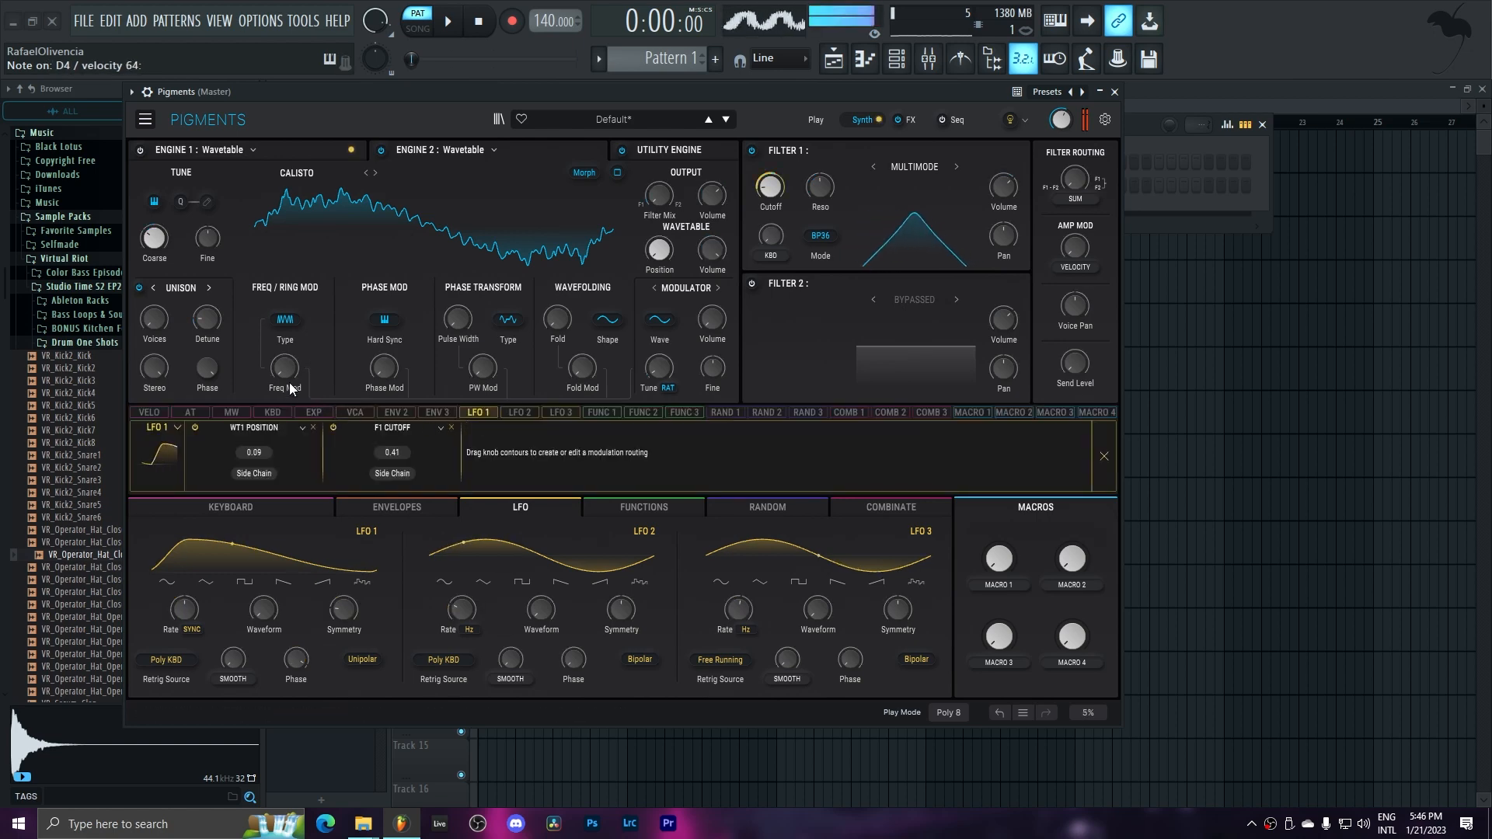
left_click_drag(275, 362, 275, 353)
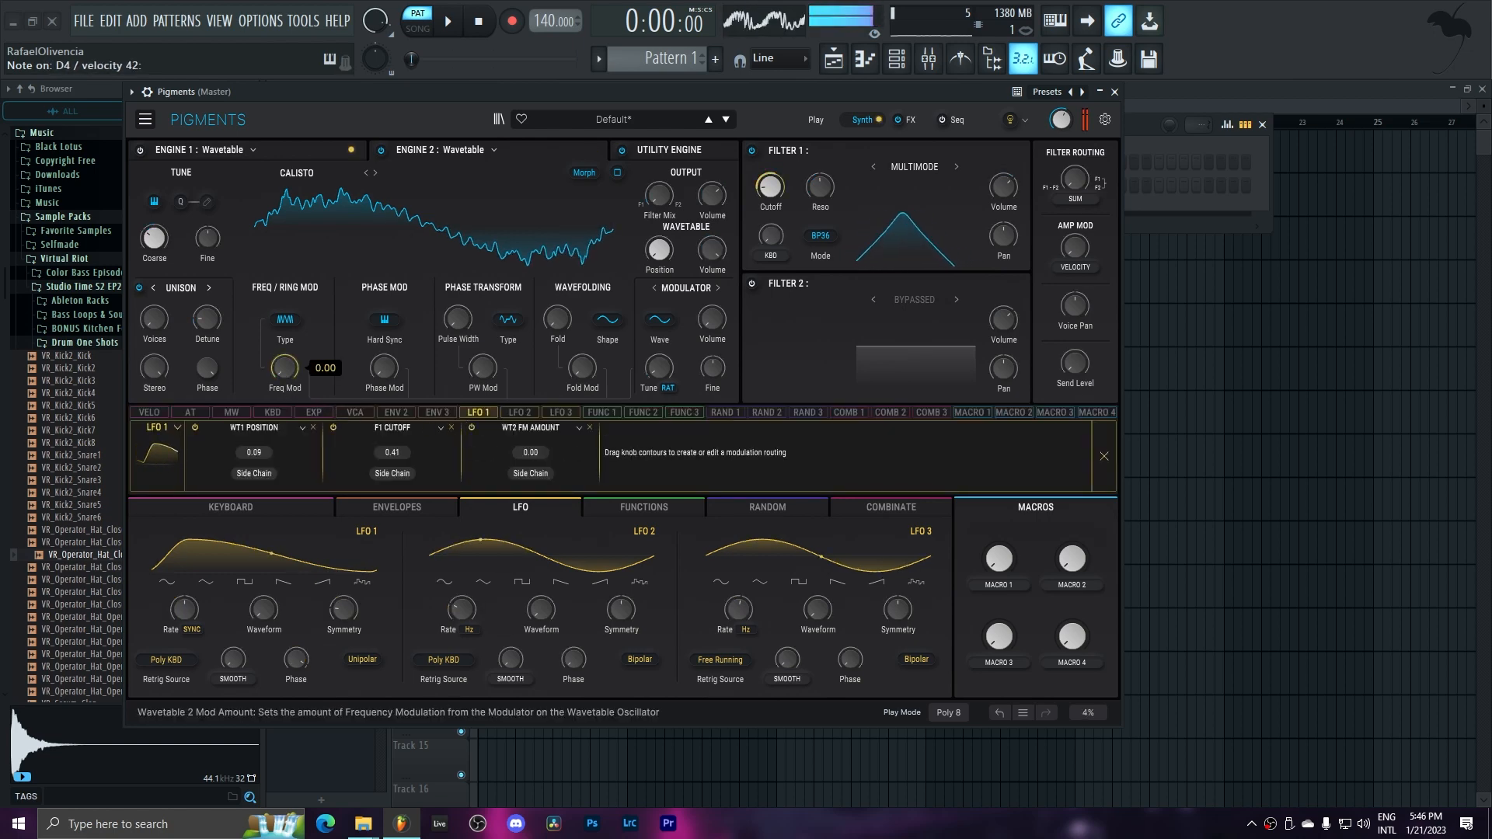
left_click(590, 426)
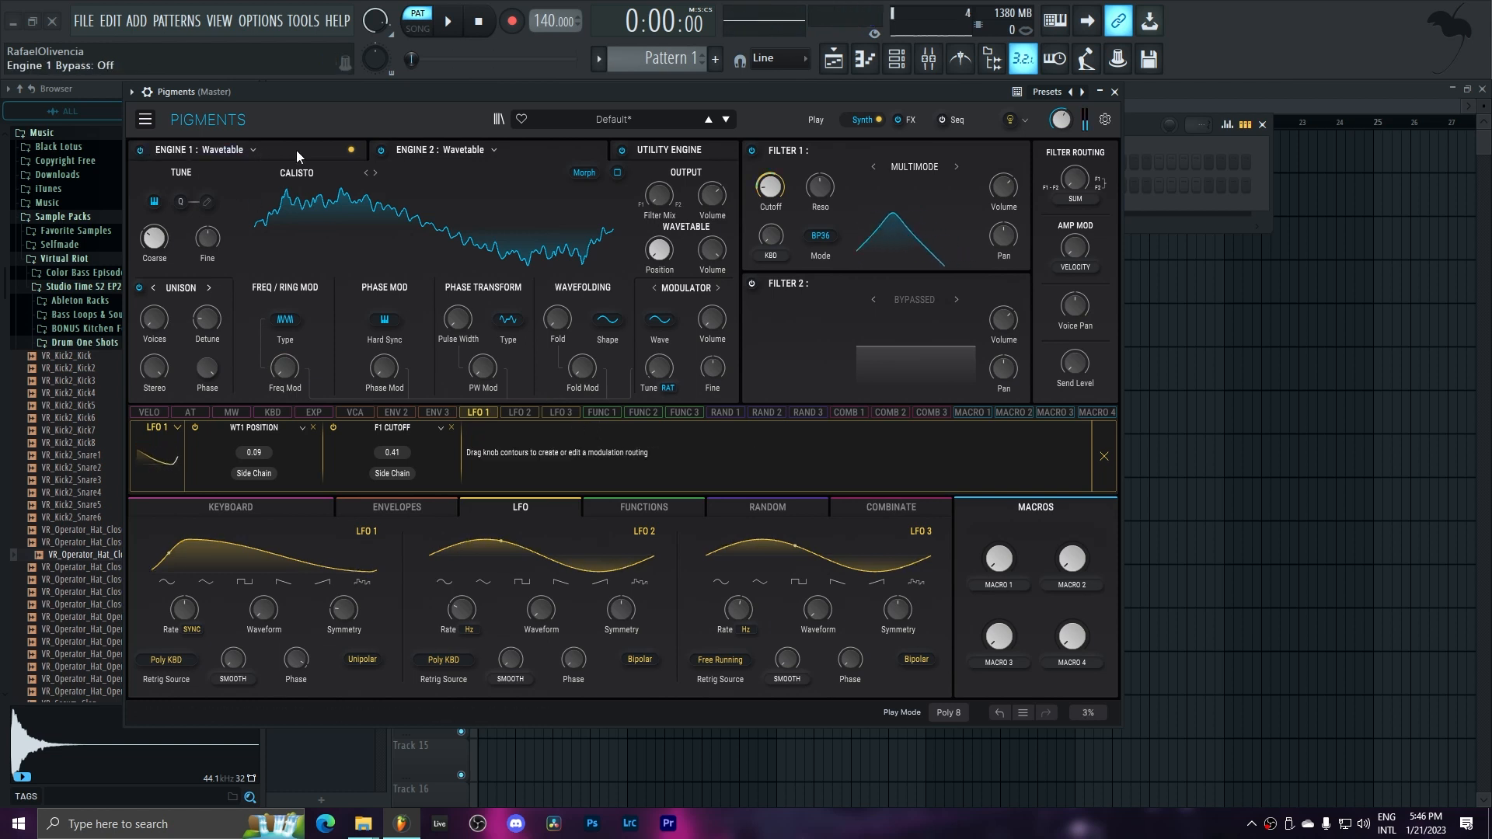
- Re-enable Engine 1 and audition both engines together while adjusting LFO 1's Rate and testing the pitch bend
left_click(366, 173)
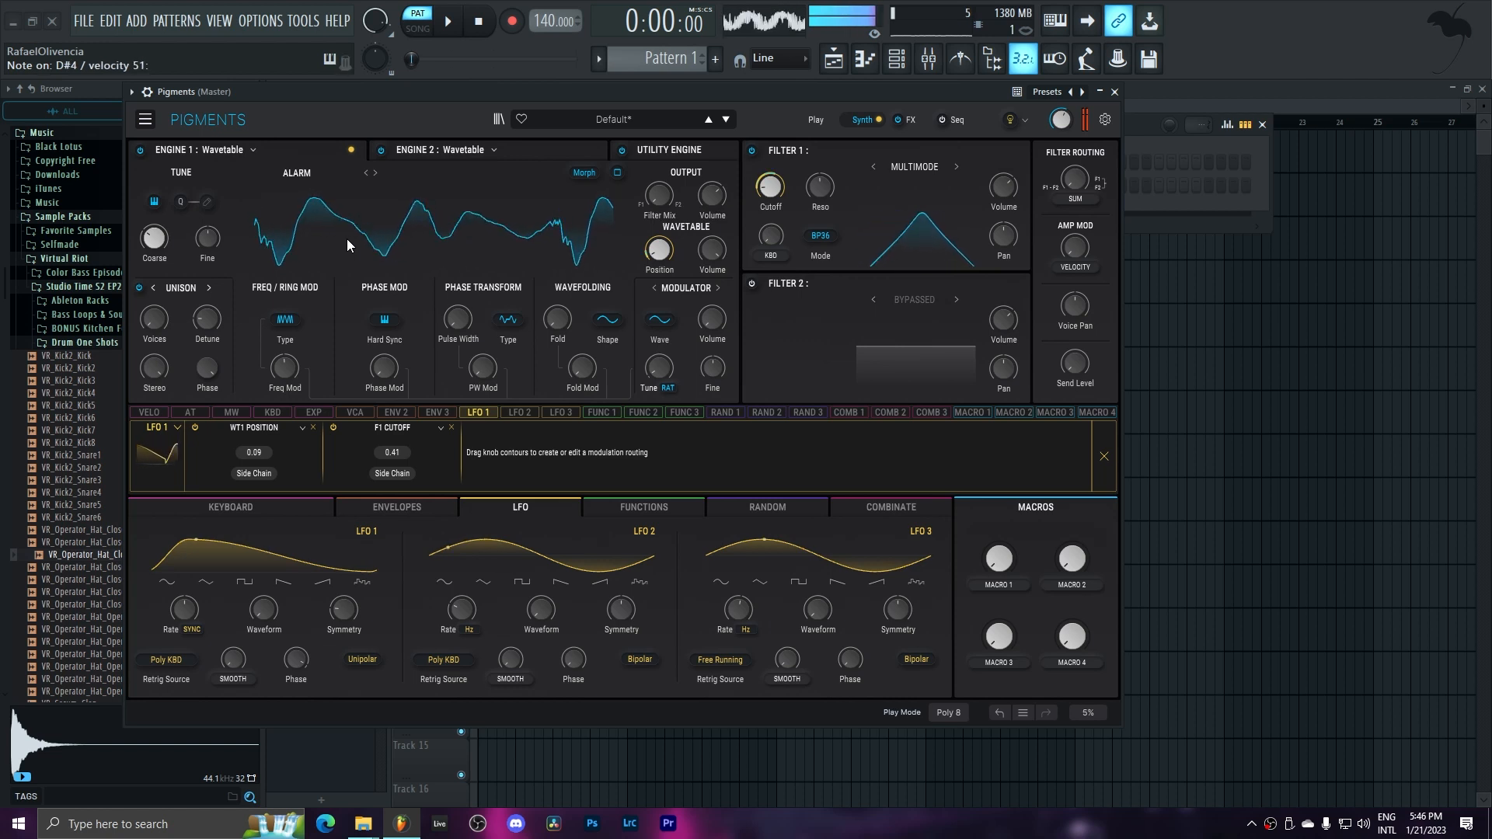
left_click(375, 172)
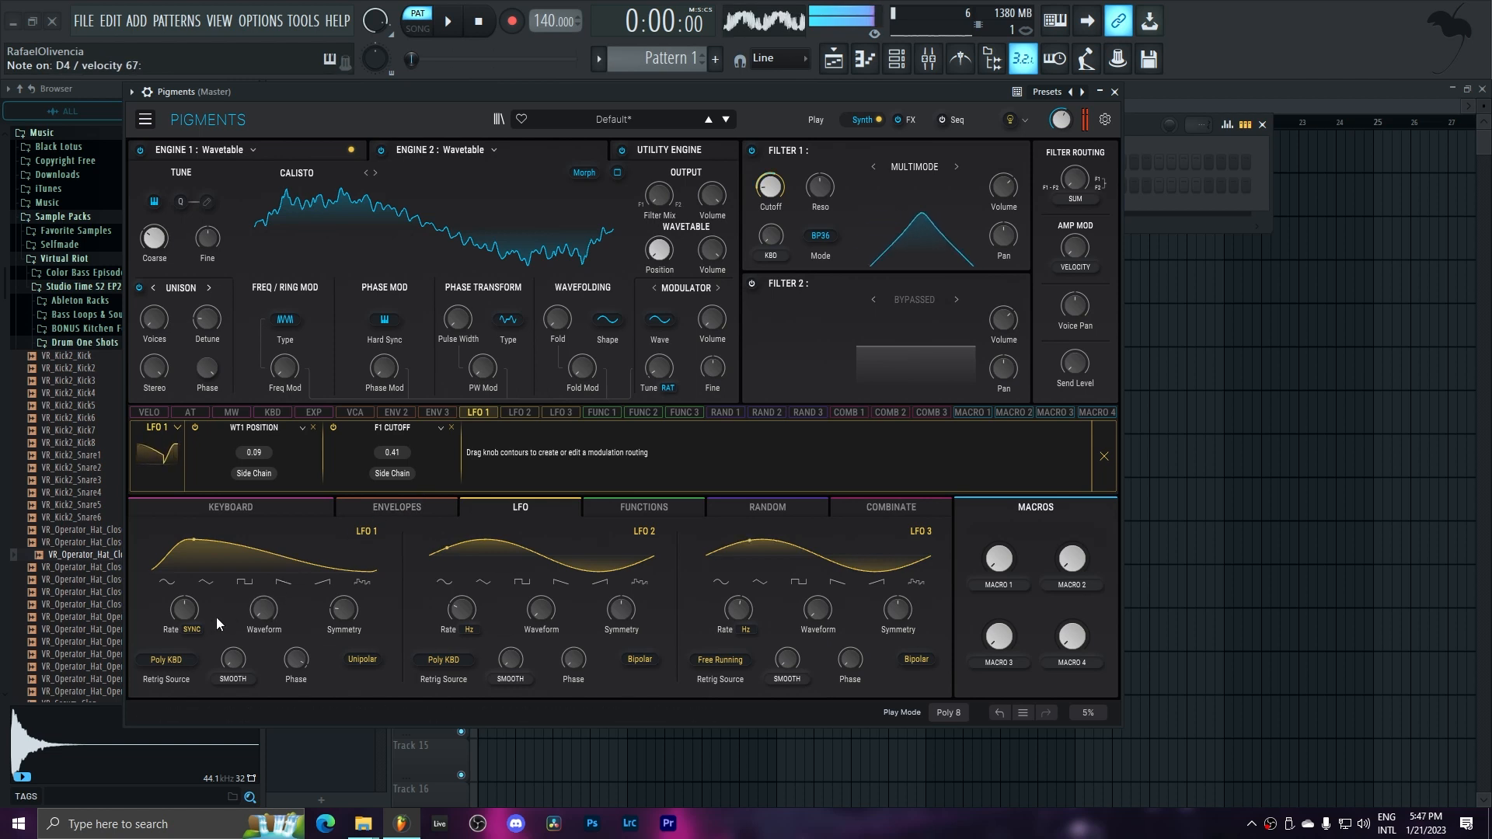
left_click_drag(186, 612, 187, 592)
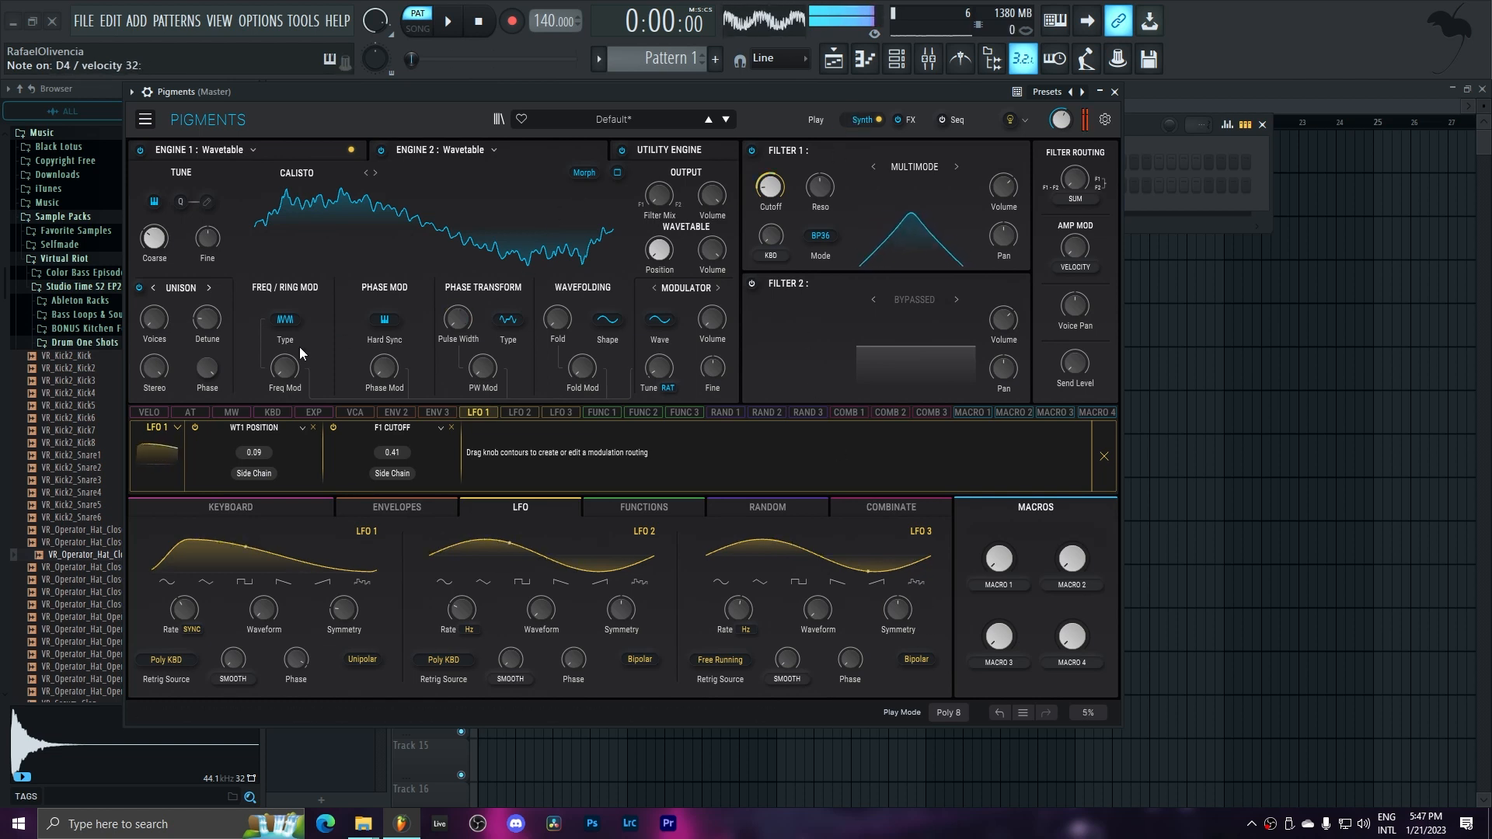
left_click(233, 506)
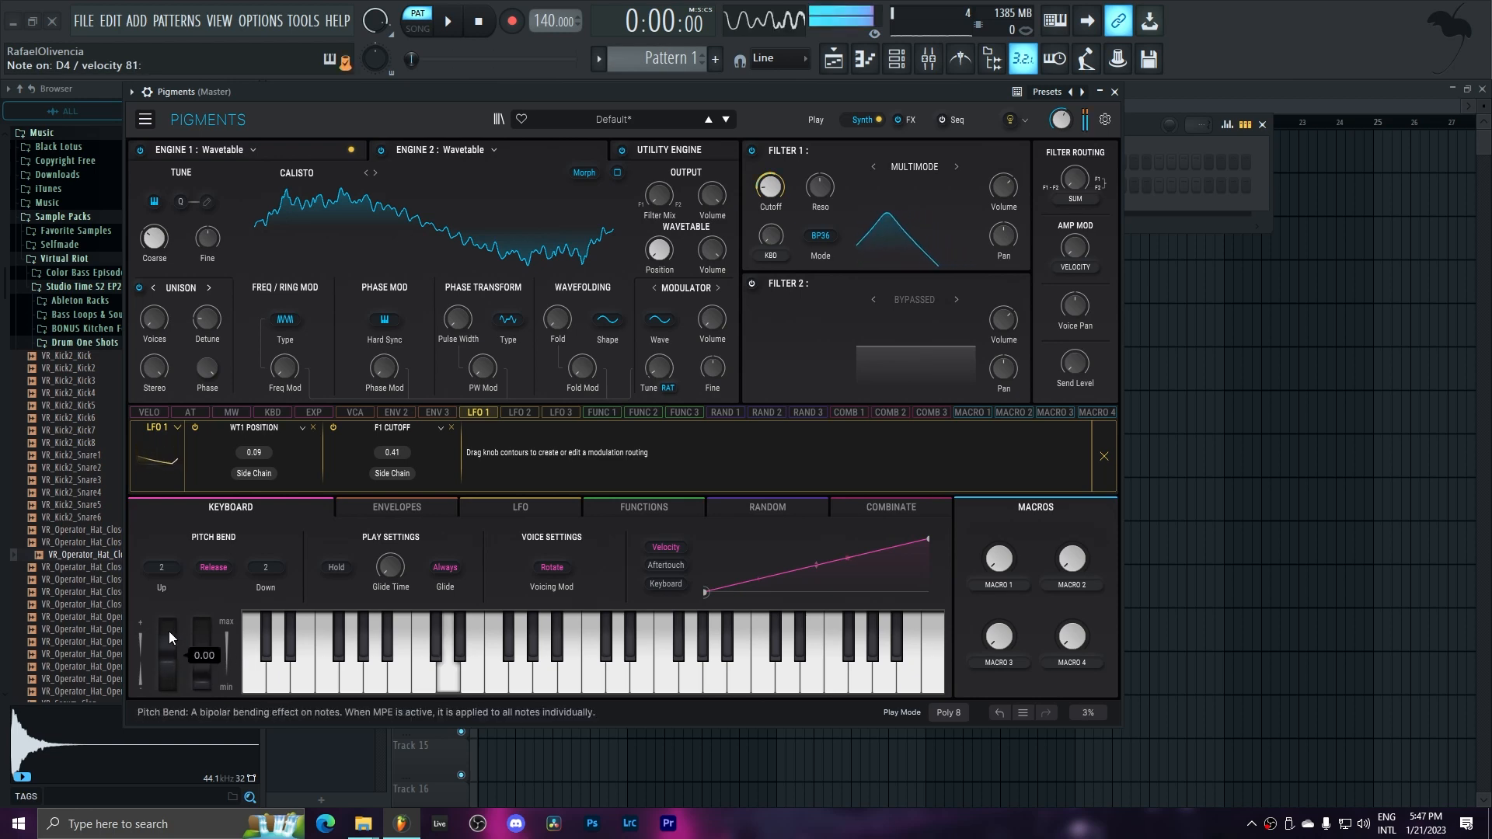
left_click_drag(169, 631, 170, 654)
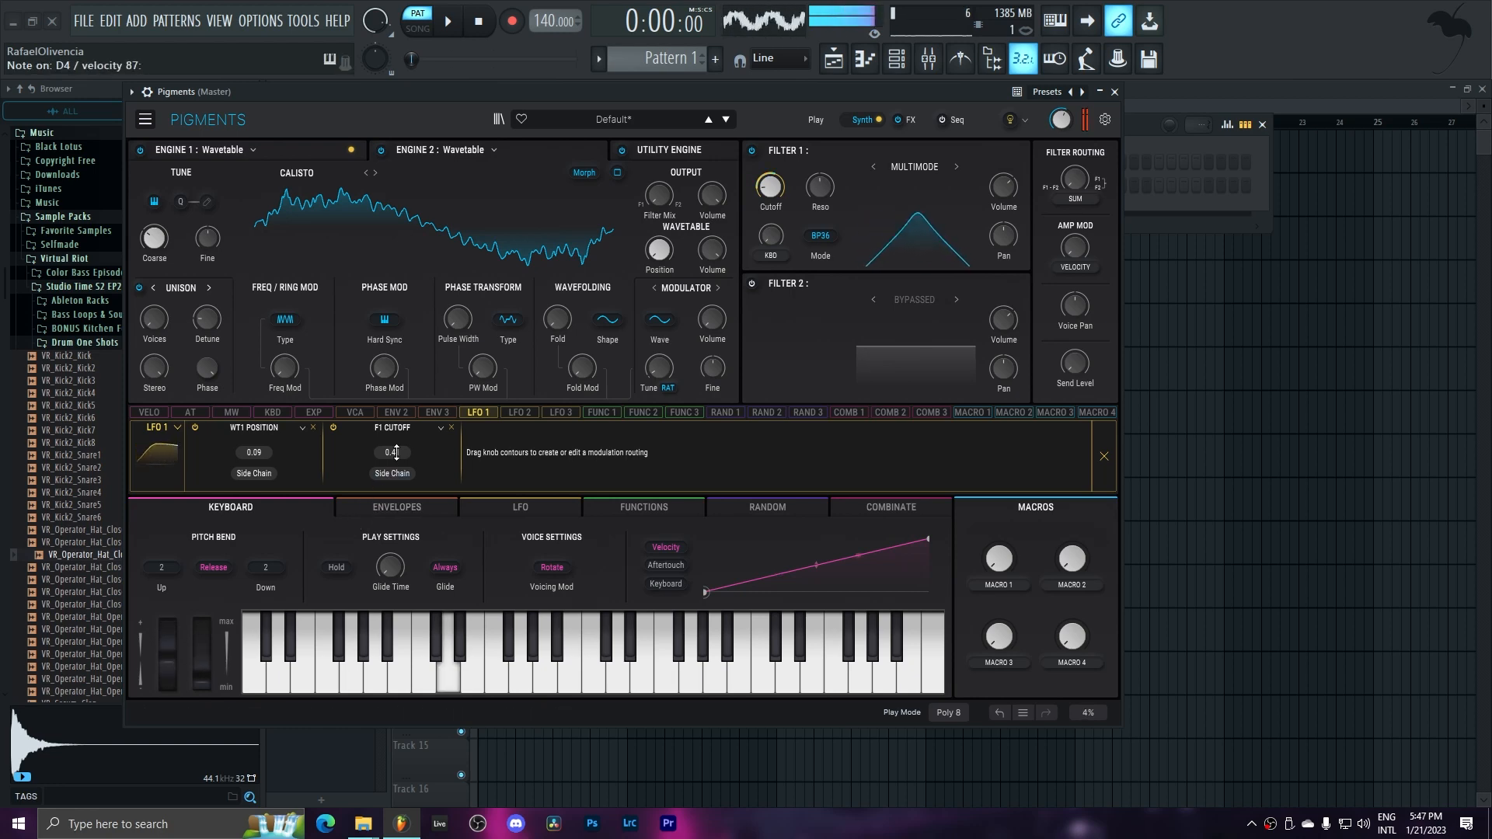
- Bypass Engine 2 and try a different Freq Mod setting on Engine 1
left_click(381, 150)
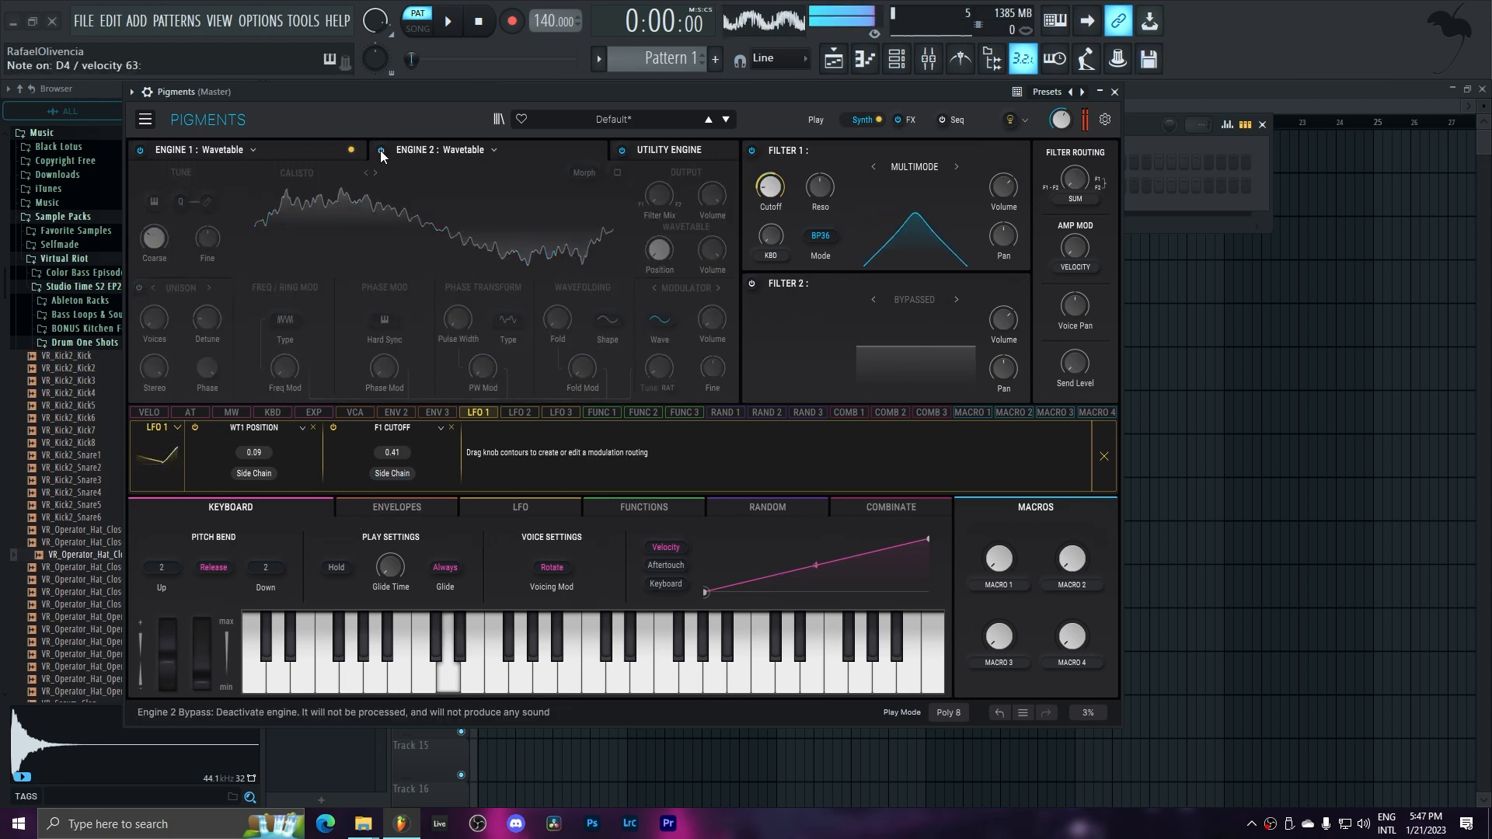
left_click(310, 151)
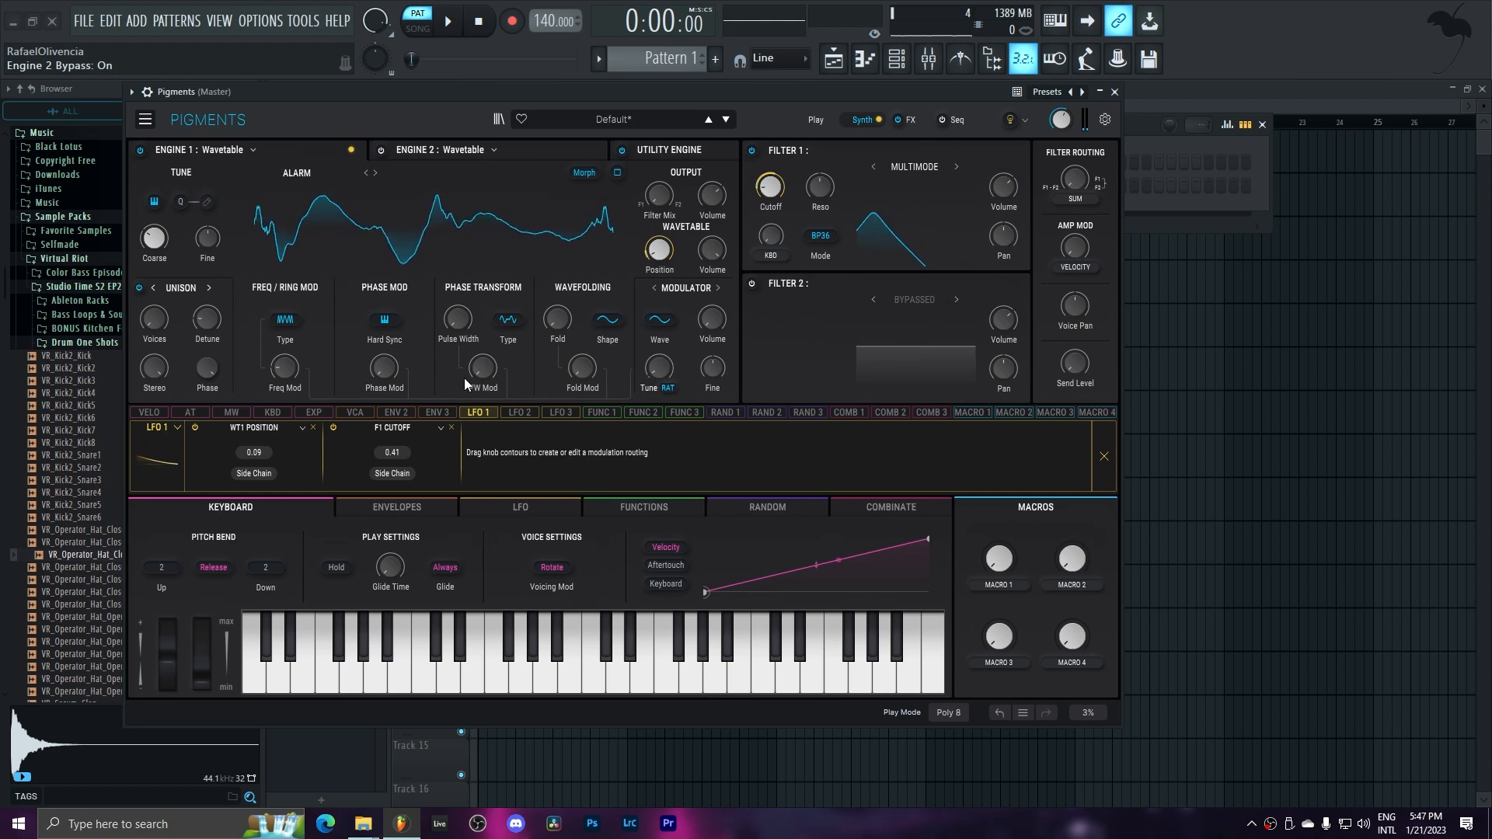
mouse_move(278, 379)
left_mouse_down()
mouse_move(282, 326)
mouse_move(282, 365)
left_mouse_up()
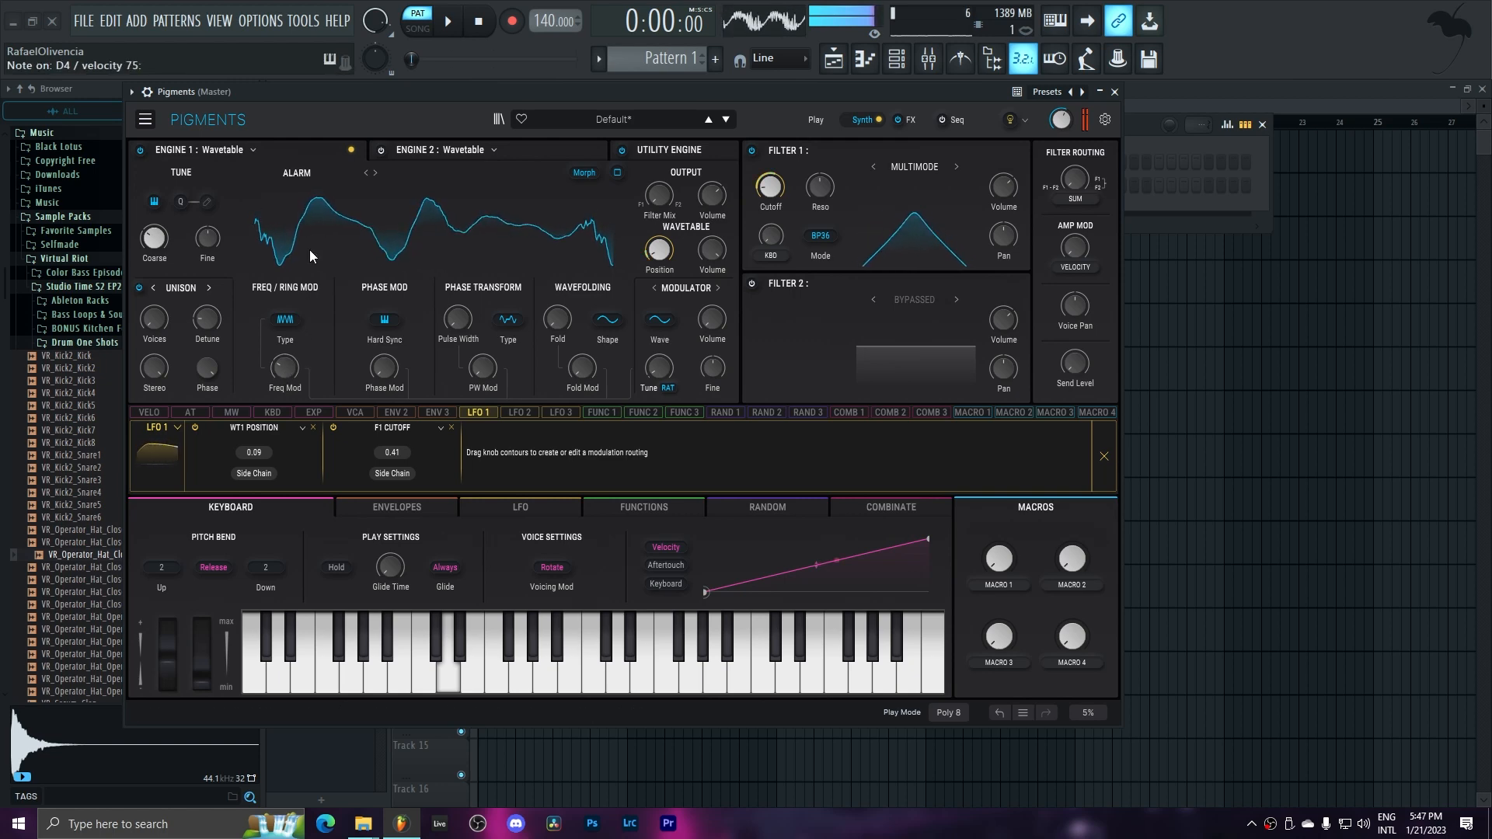
- Replace Engine 1's wavetable with Basic Waveforms from the Building Waves folder
left_click(306, 172)
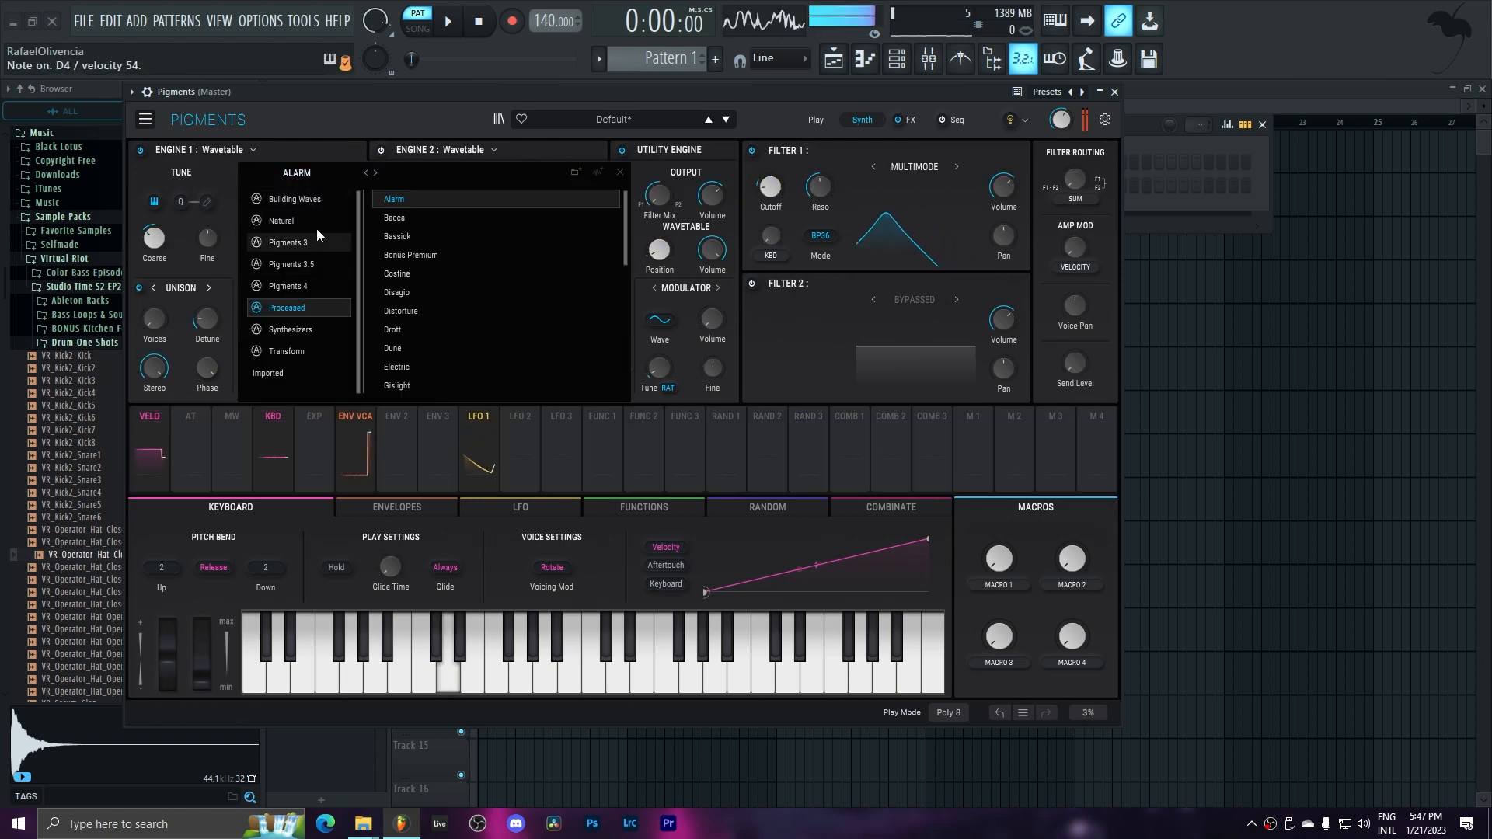
left_click(315, 205)
left_click(403, 204)
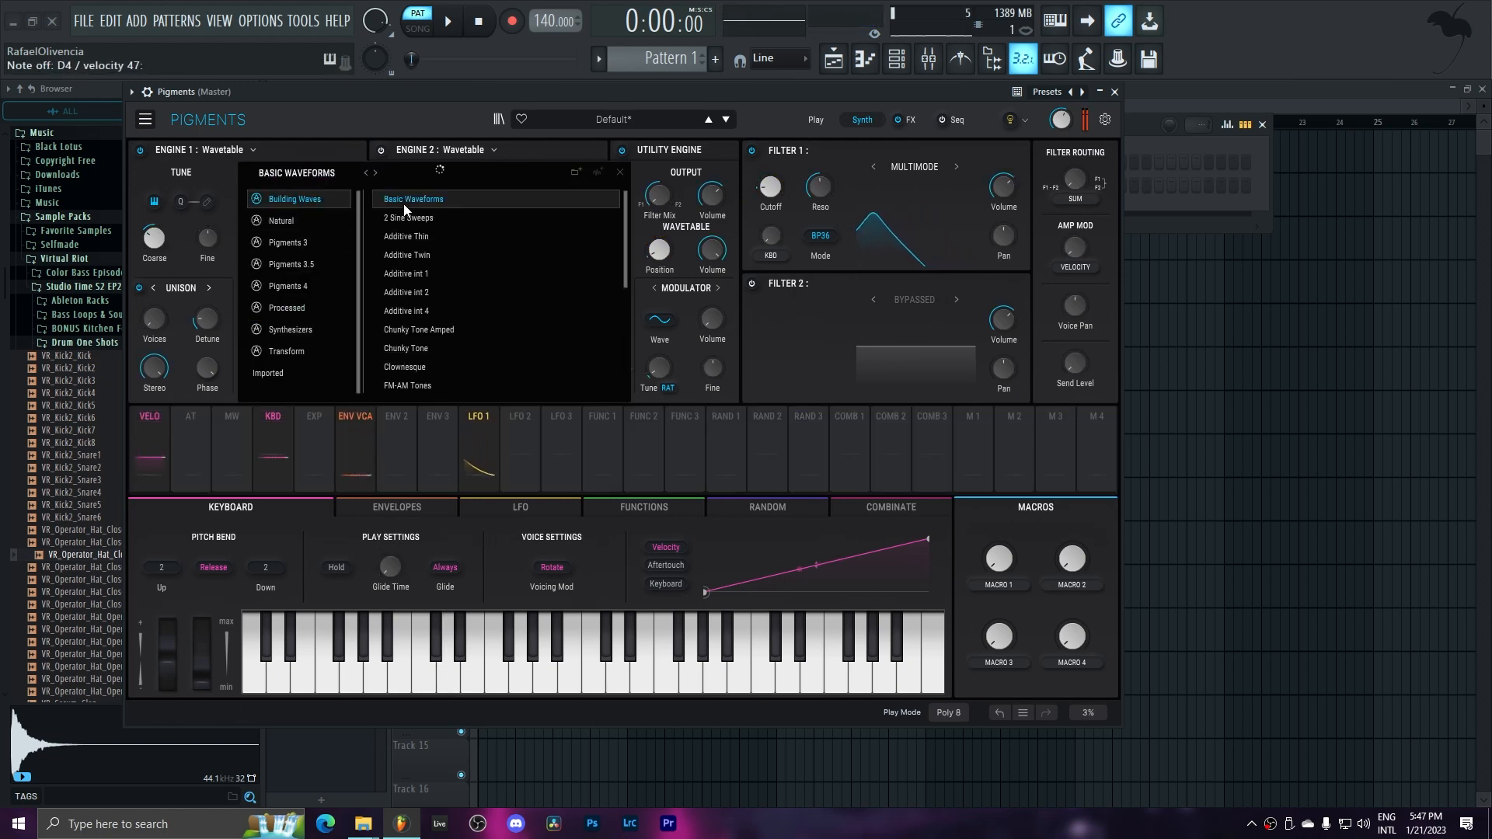
- Try Engine 1's Freq Mod at 1.00, switch the wavetable display to 3D and lower Freq Mod to a small amount
left_click(620, 174)
left_click_drag(284, 367, 577, 199)
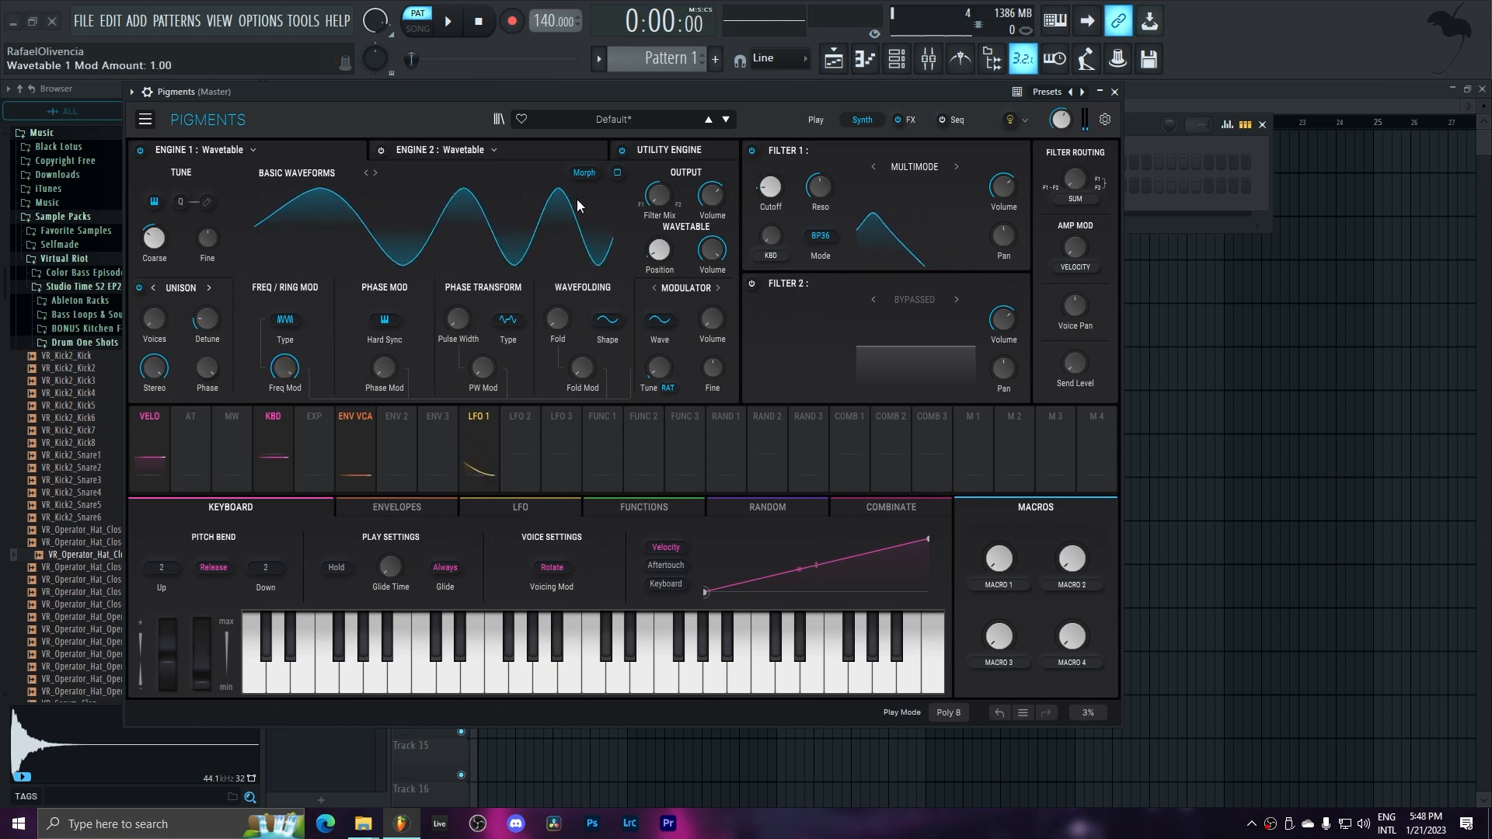
left_click(614, 173)
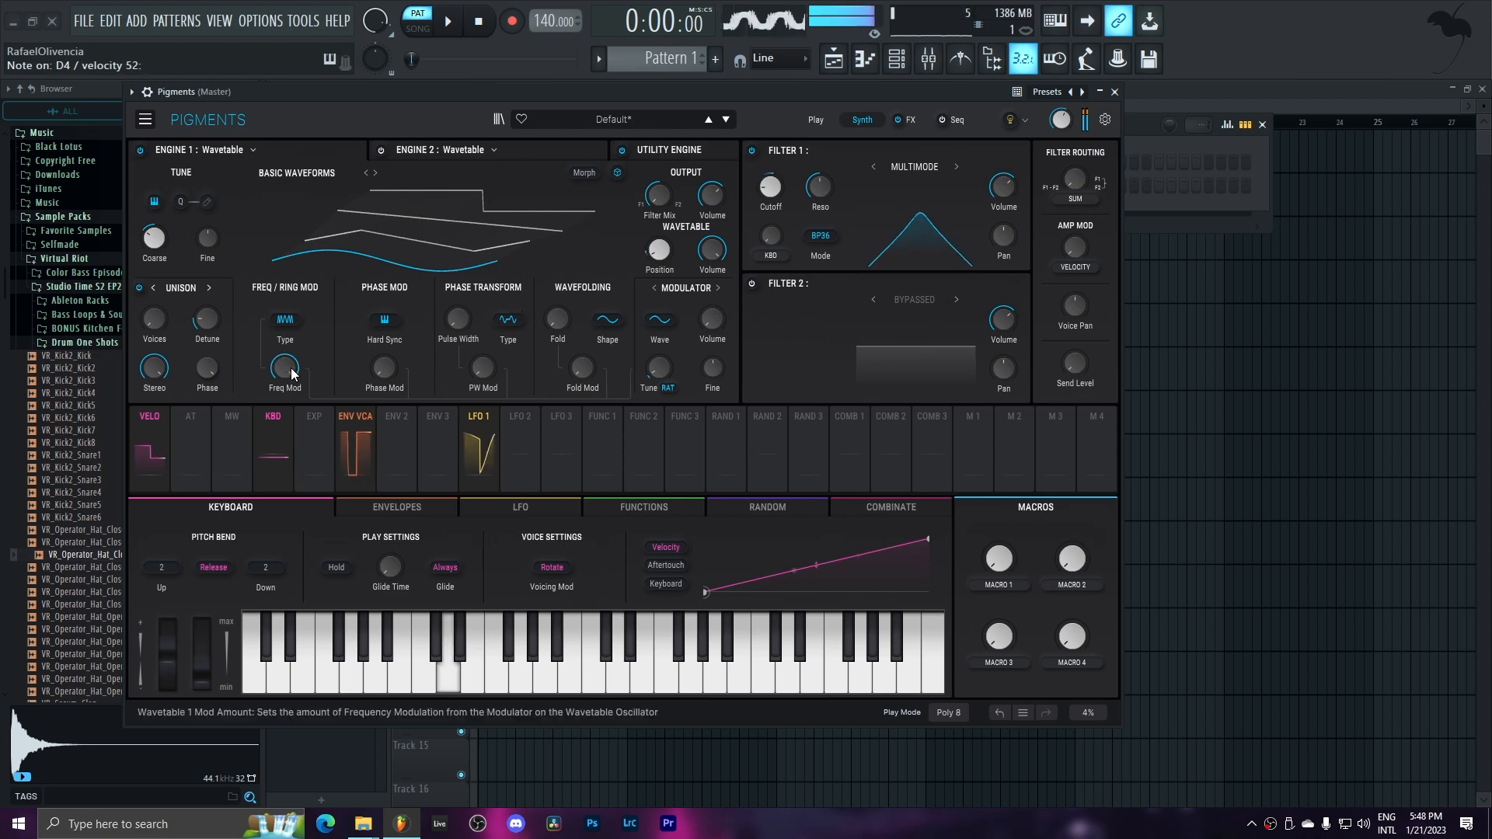
left_click_drag(285, 367, 284, 412)
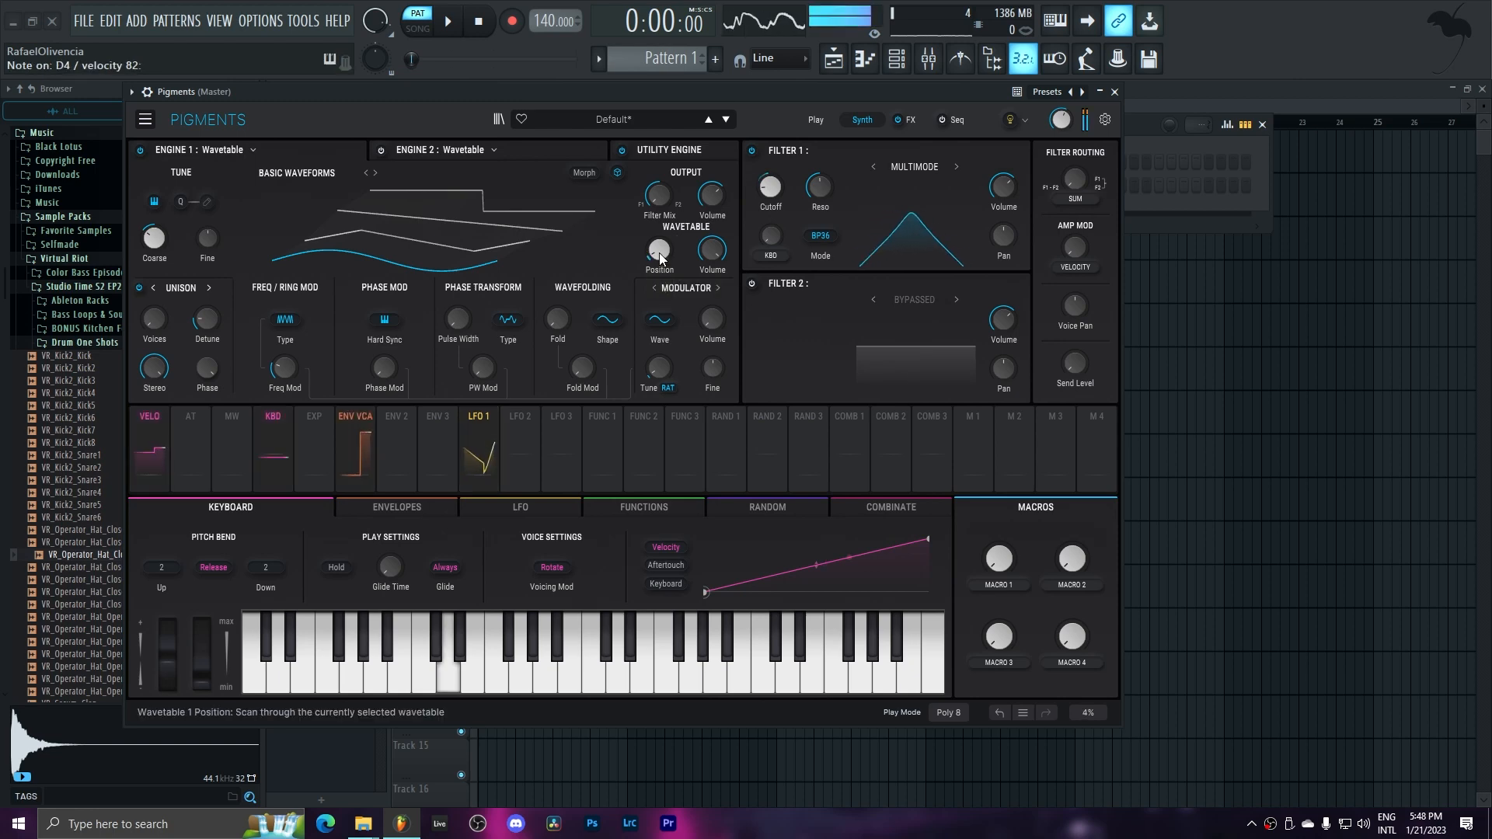
- Move Engine 1's wavetable Position to the sawtooth shape, fine-tune Freq Mod and re-enable Engine 2
left_click_drag(659, 249, 659, 165)
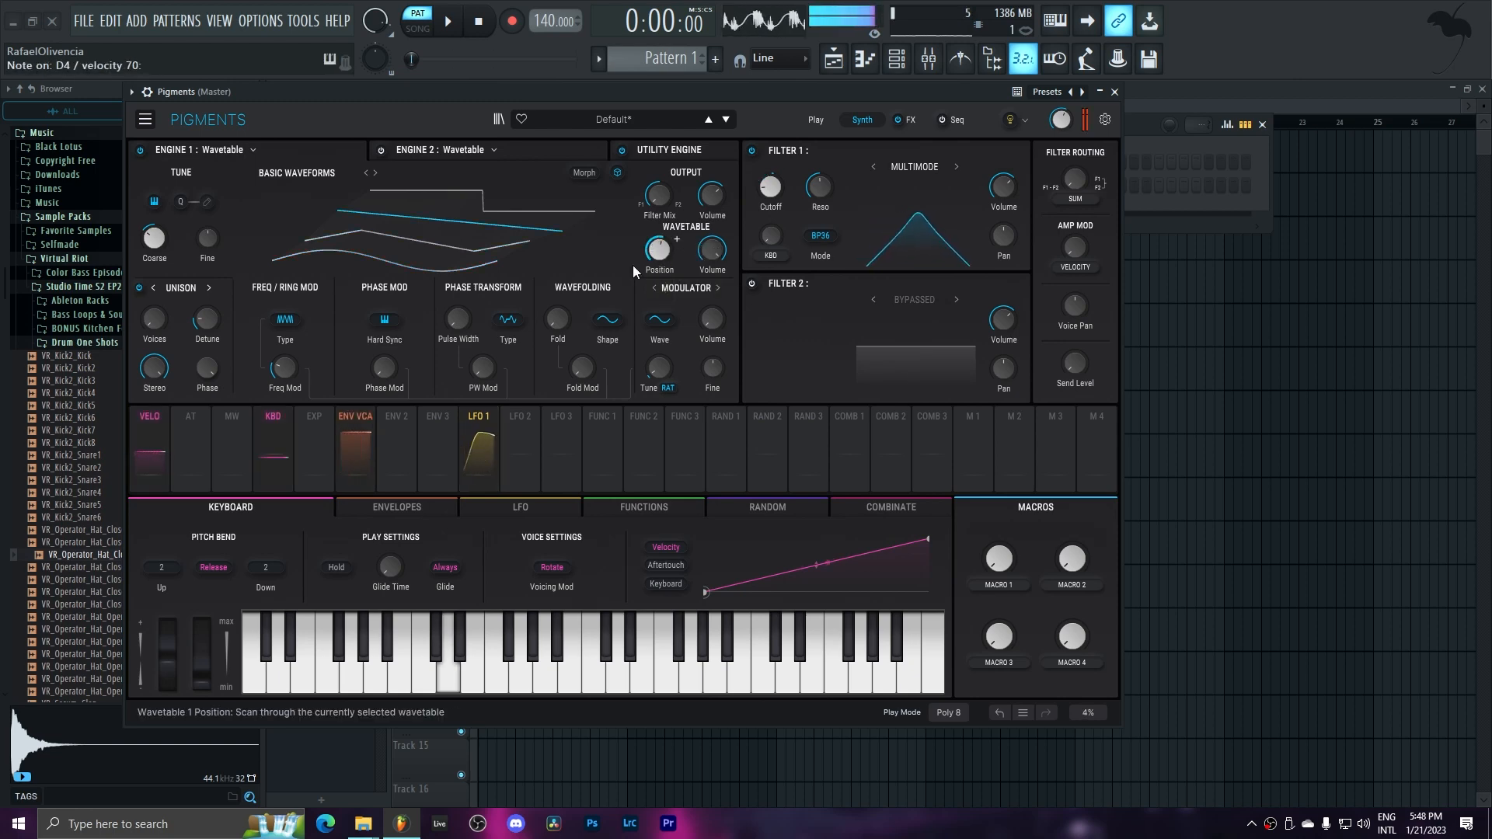
mouse_move(284, 368)
left_mouse_down()
mouse_move(284, 337)
mouse_move(284, 384)
left_mouse_up()
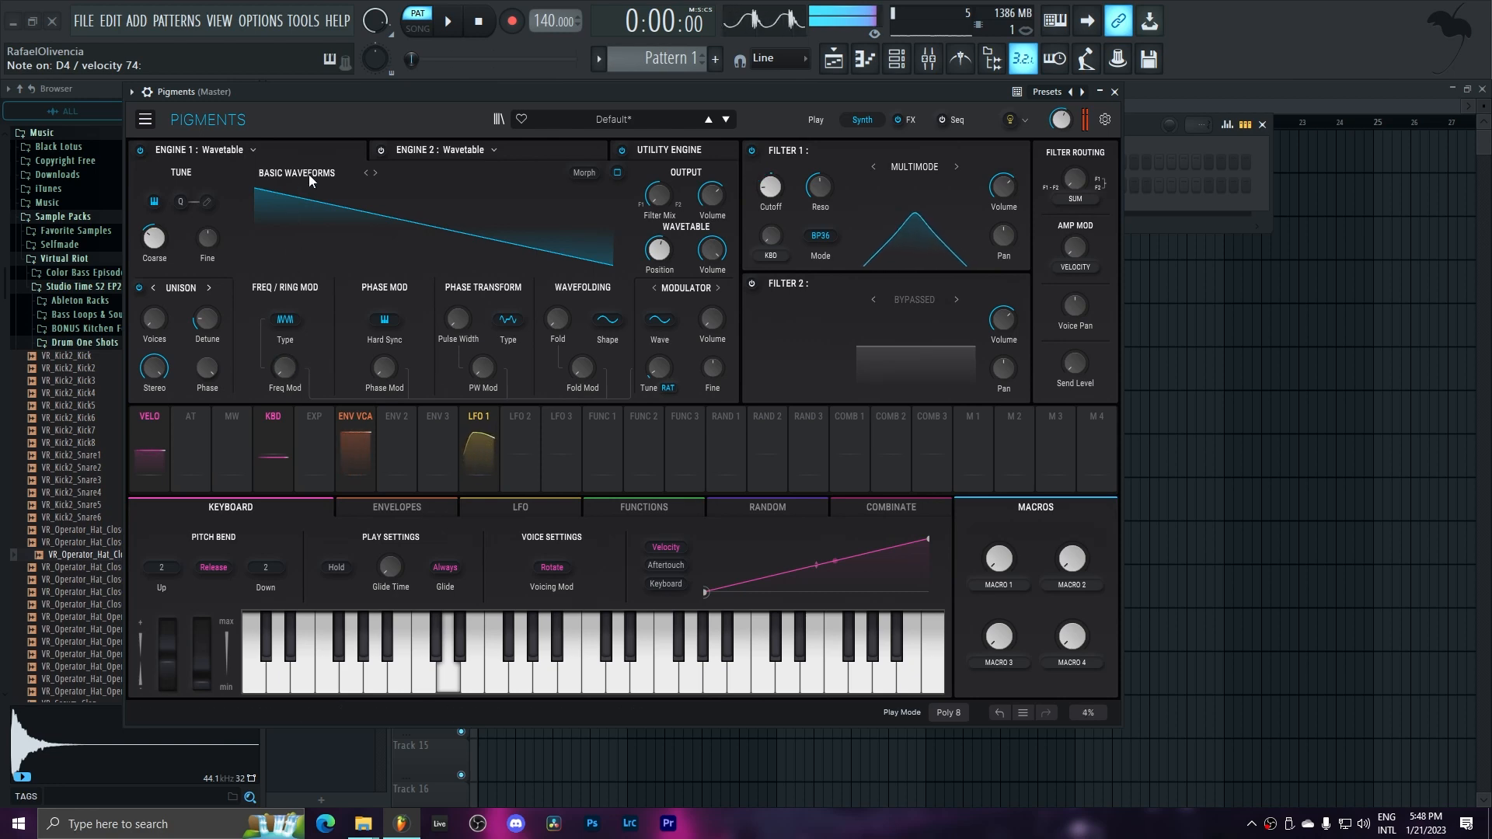
left_click(383, 148)
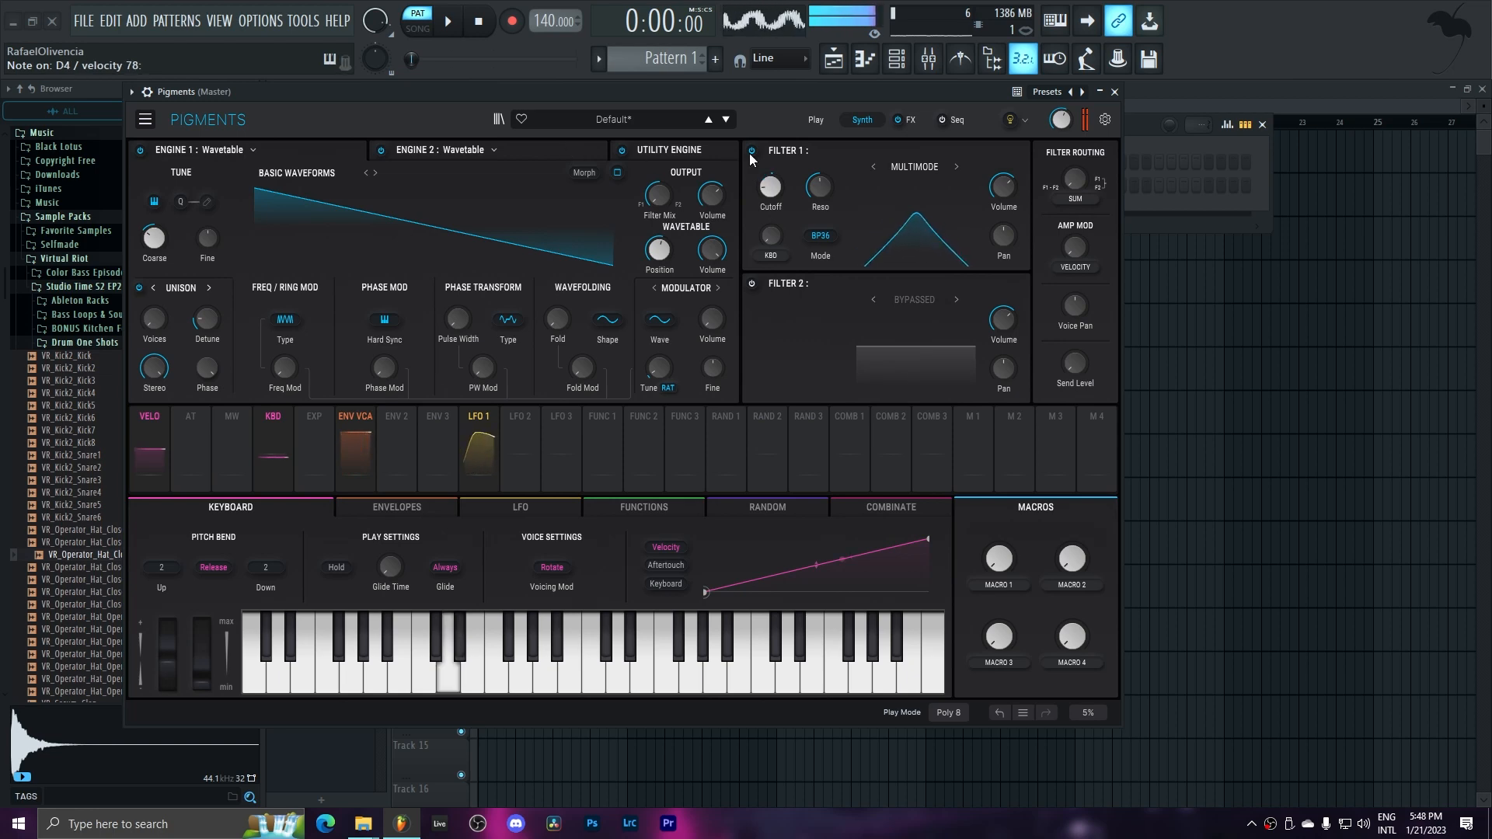
- Add Super Unison to FX B's empty slot with a lower Detune, a Rate of 0.148 Hz and 11% Dry/Wet
left_click(911, 124)
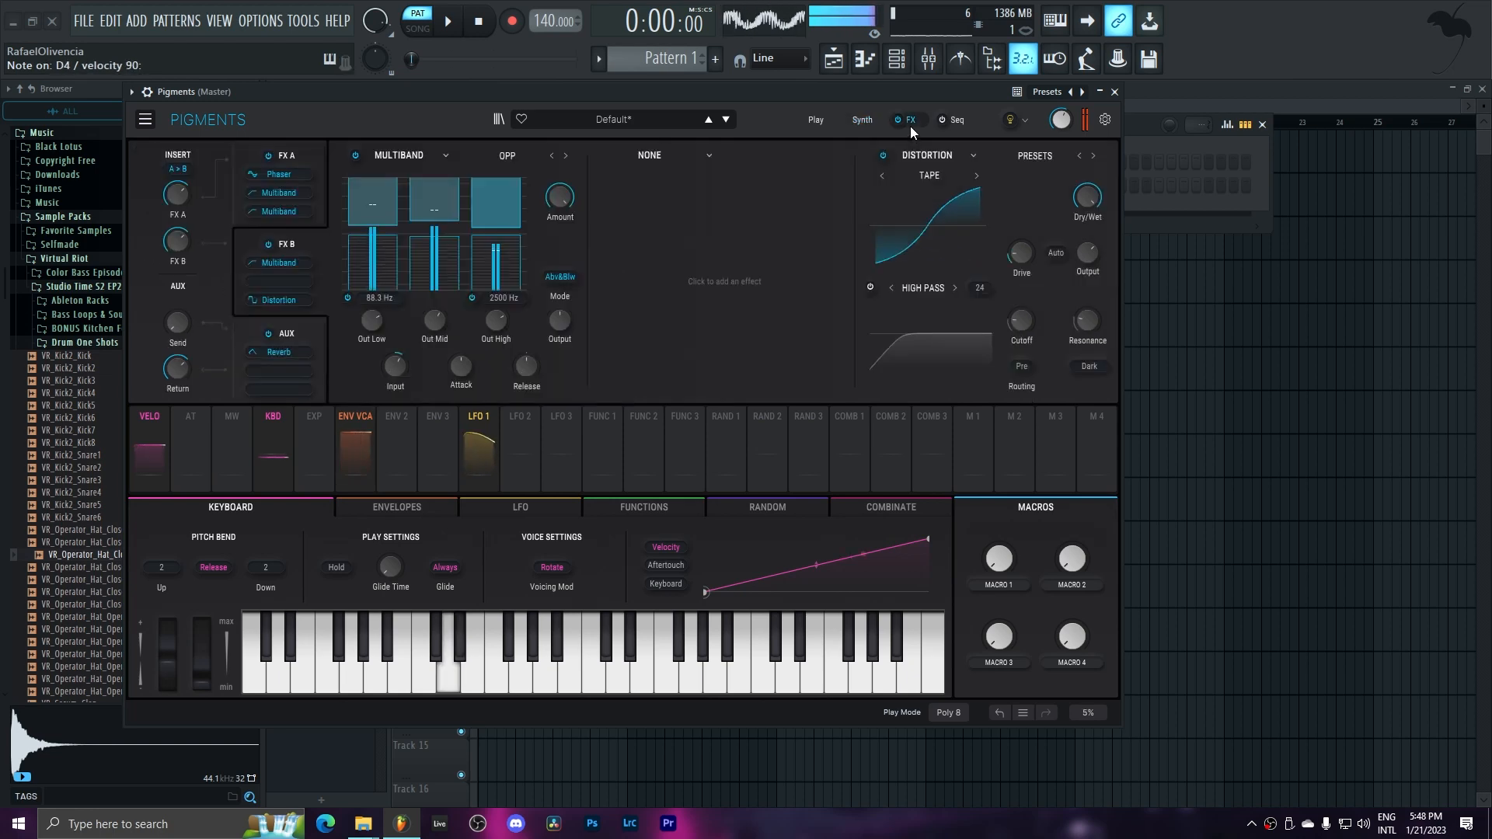
left_click(668, 154)
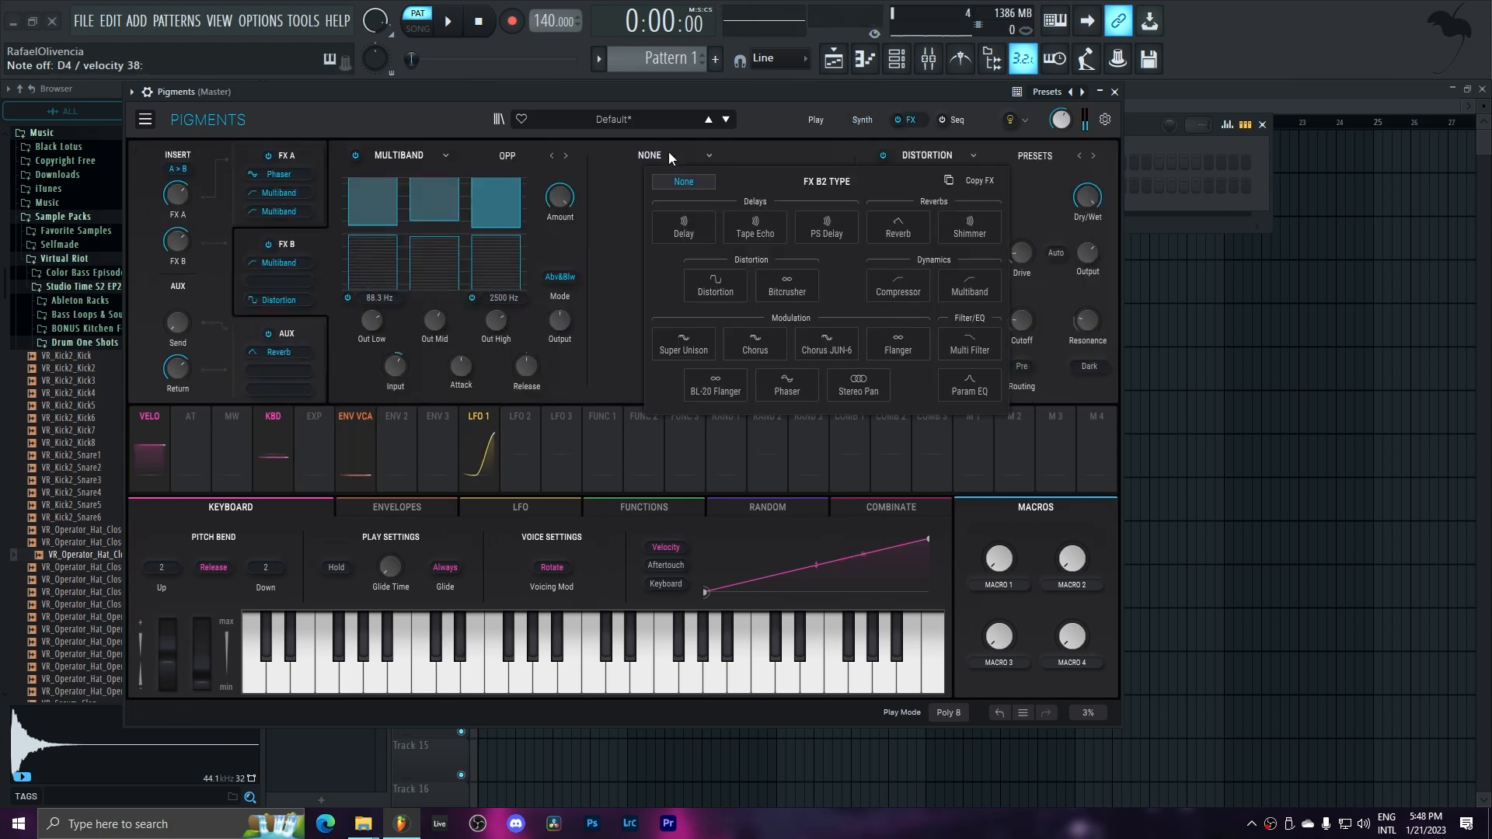
left_click(682, 346)
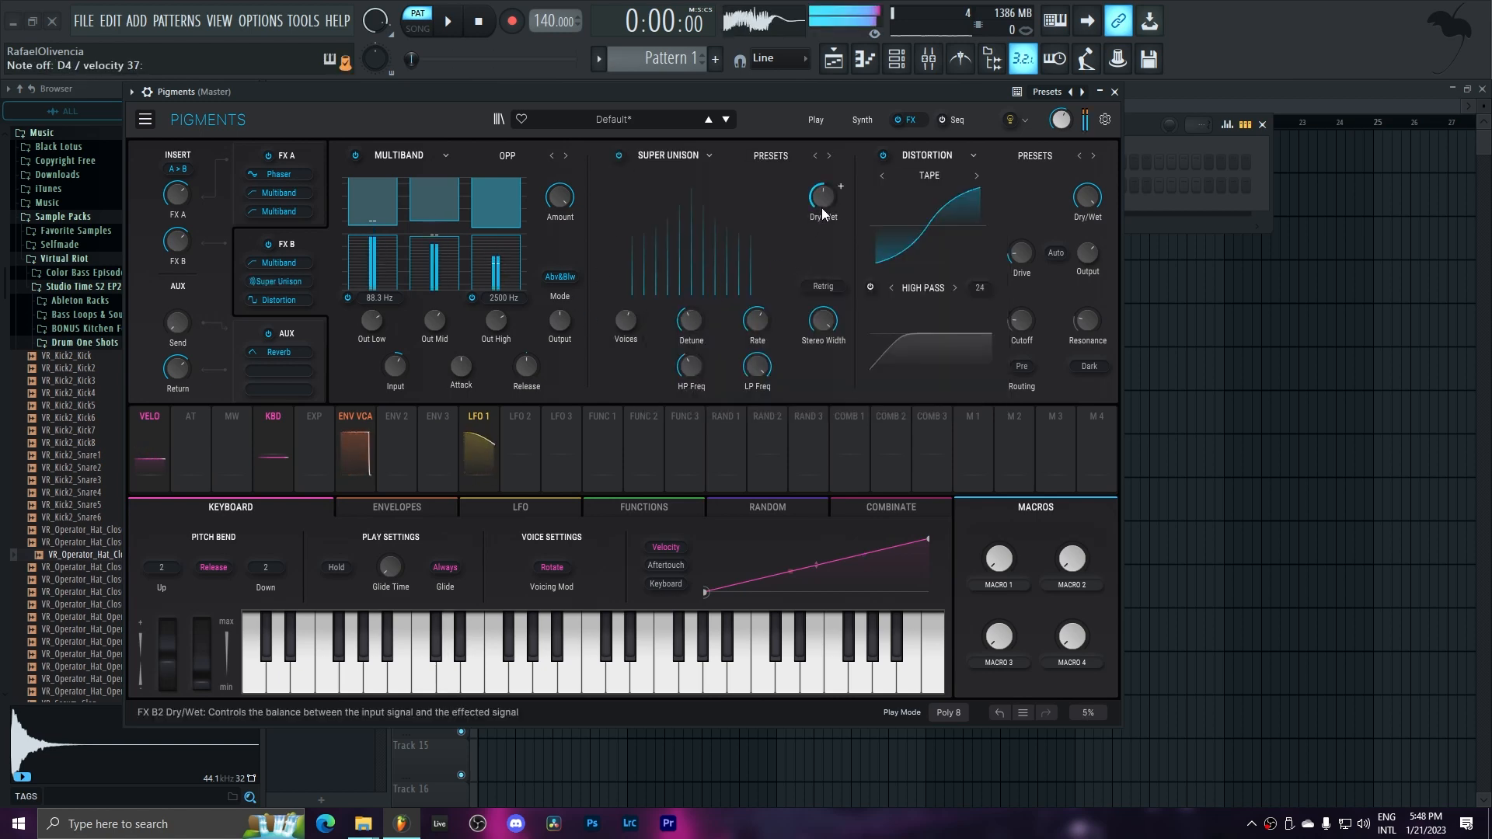
mouse_move(822, 204)
left_mouse_down()
mouse_move(823, 226)
mouse_move(822, 208)
left_mouse_up()
mouse_move(687, 321)
left_mouse_down()
mouse_move(687, 334)
mouse_move(616, 314)
mouse_move(704, 326)
left_mouse_up()
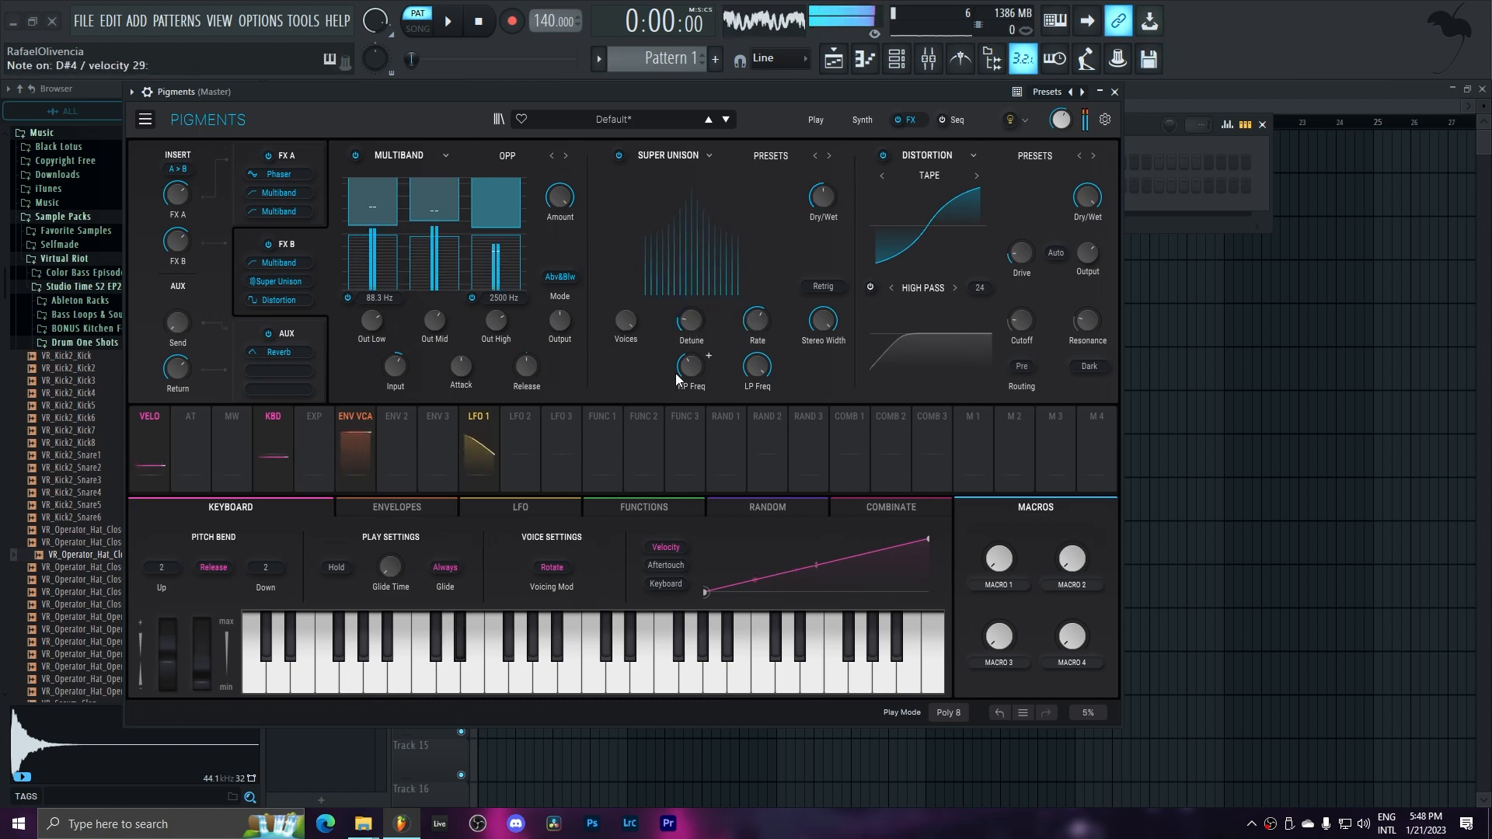
left_click_drag(763, 324, 763, 342)
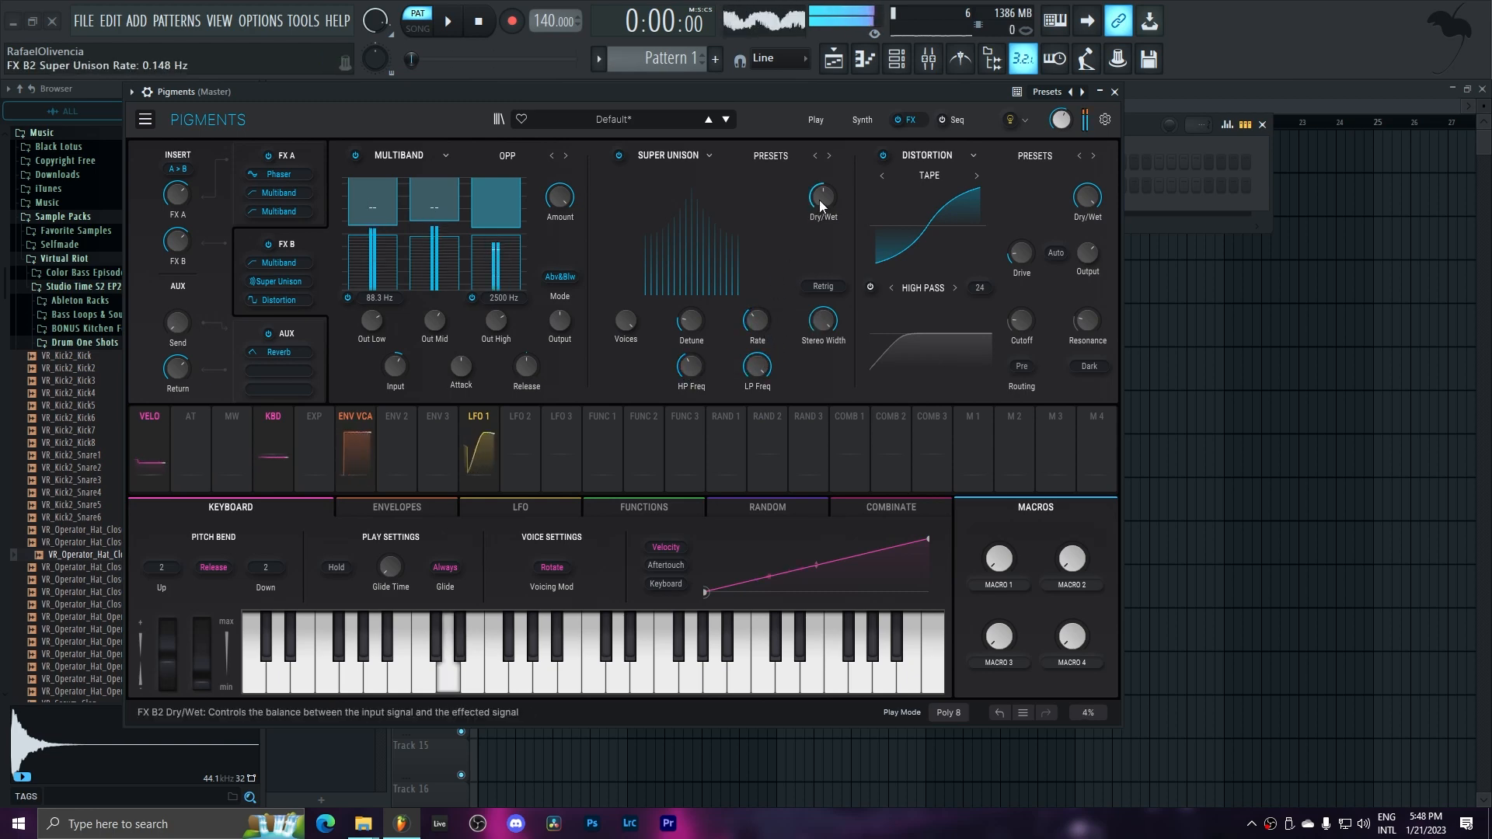
left_click_drag(820, 206, 823, 202)
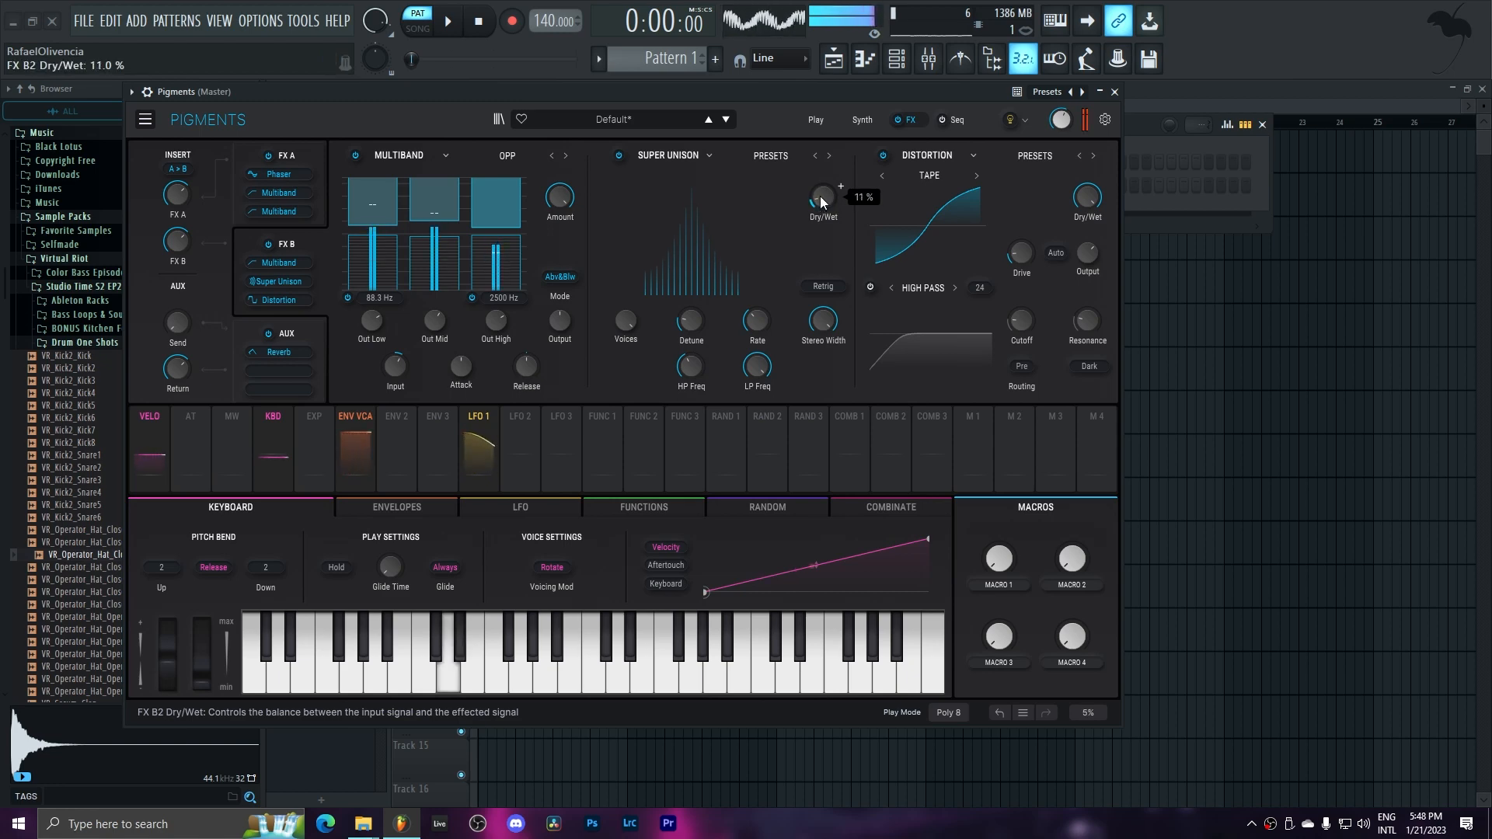
- Change the FX B distortion type to Exponential and check its Drive amount
left_click(904, 178)
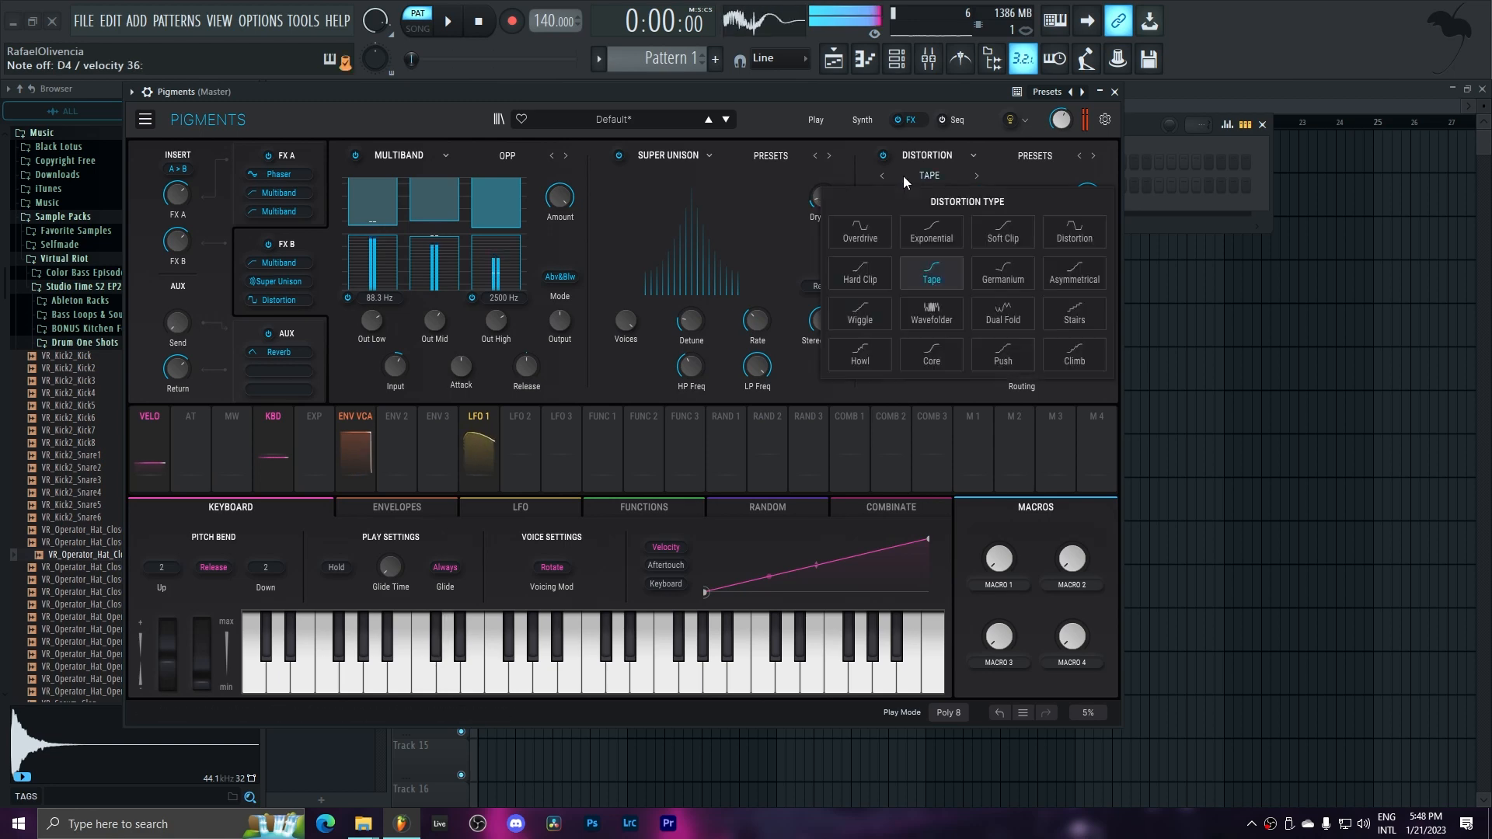
left_click(905, 227)
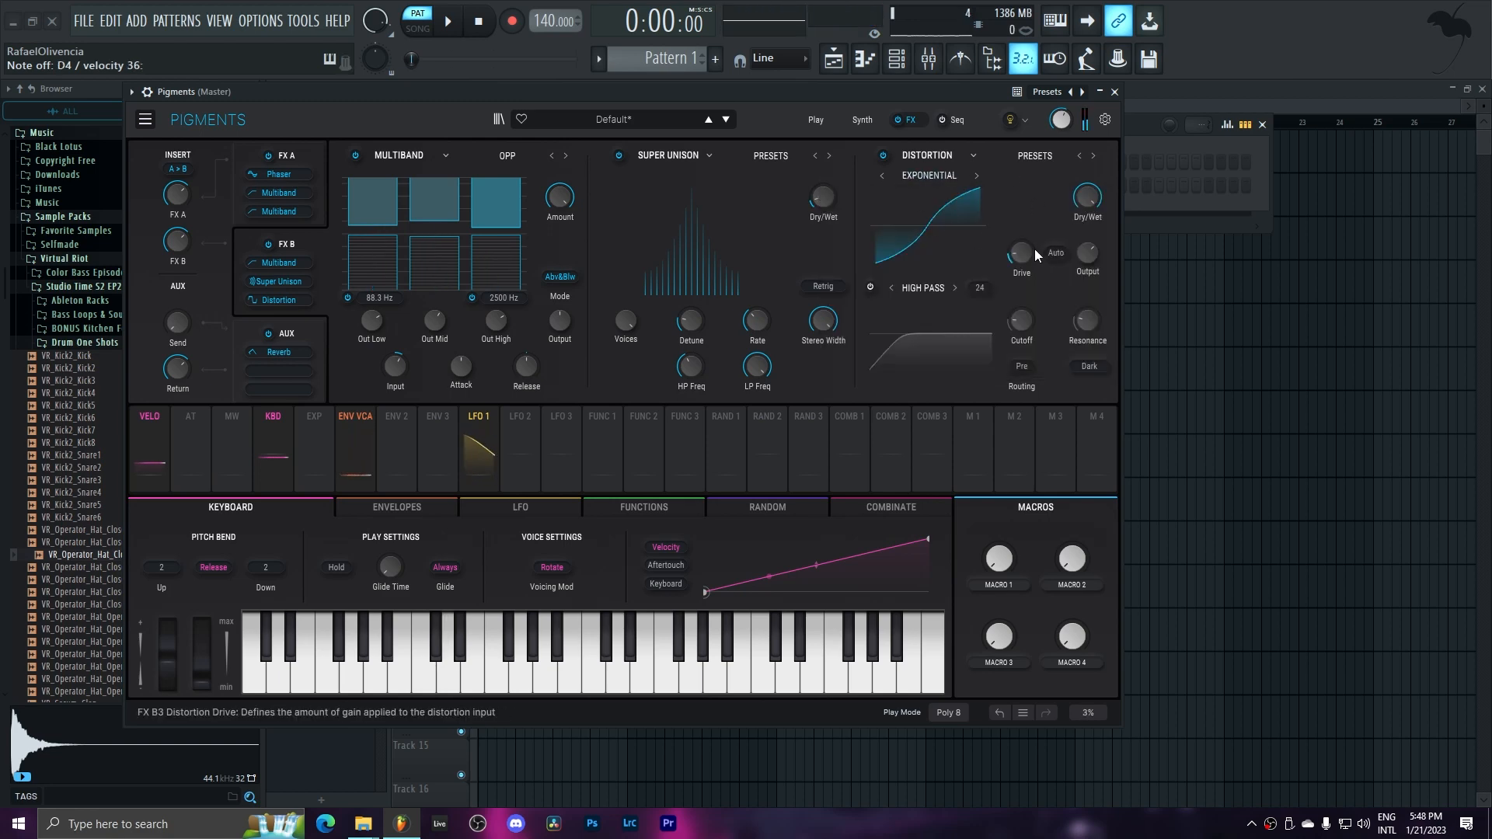
mouse_move(1033, 250)
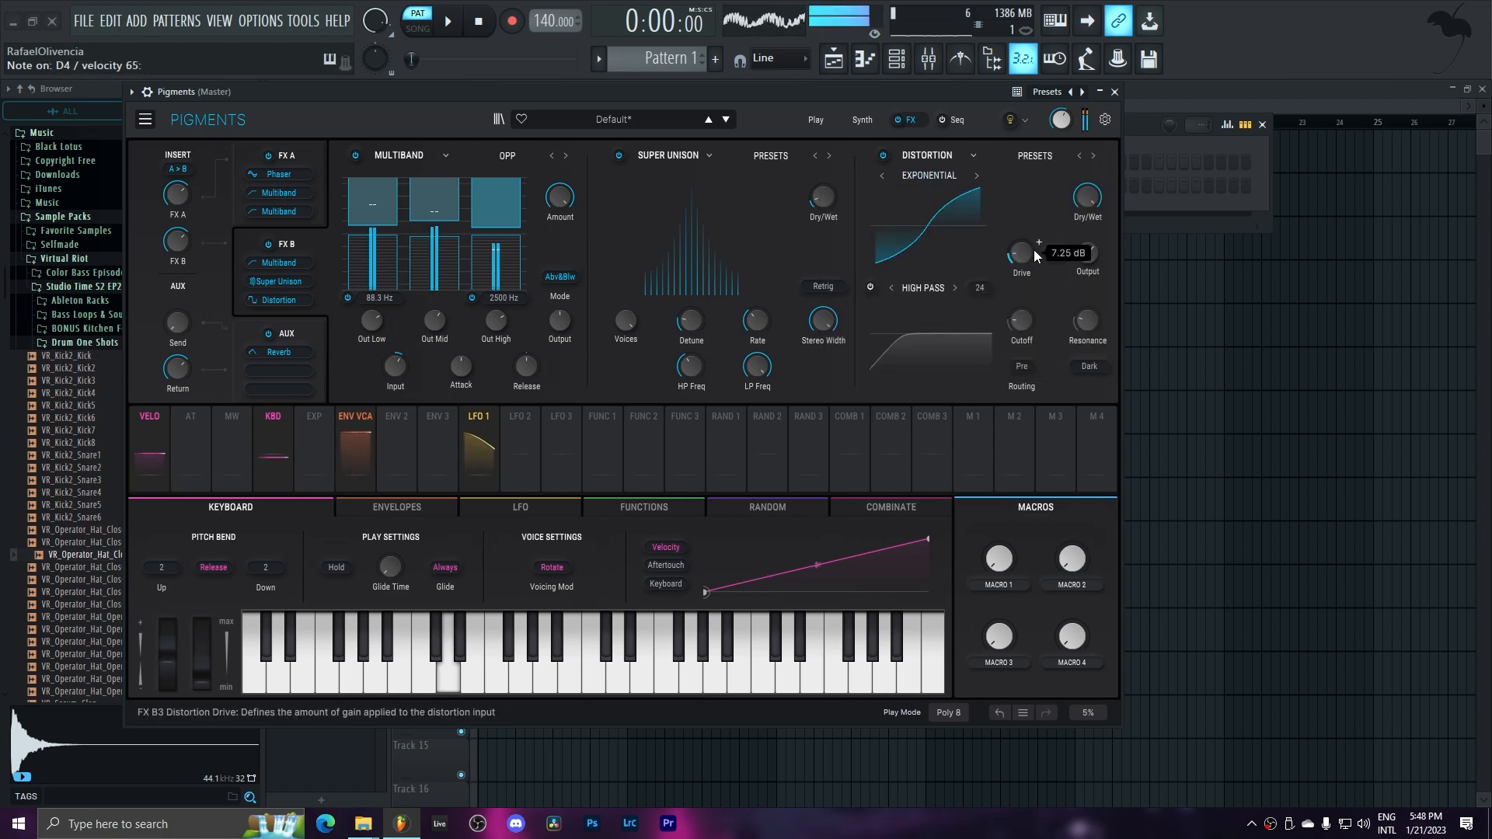
- Advance Engine 1's wavetable to Additive Thin and set Freq Mod to about 0.22
left_click(861, 119)
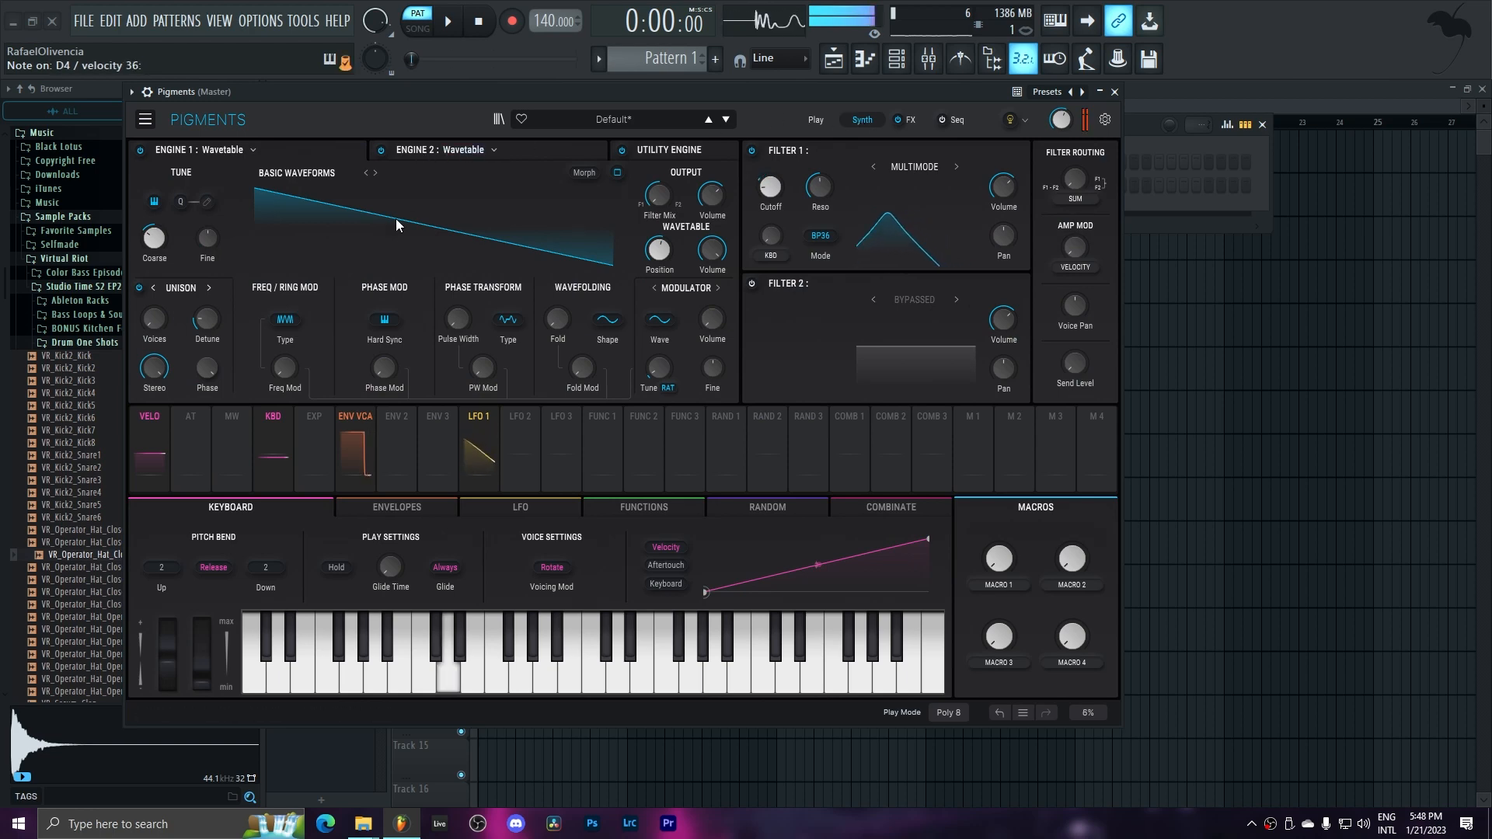
left_click(376, 173)
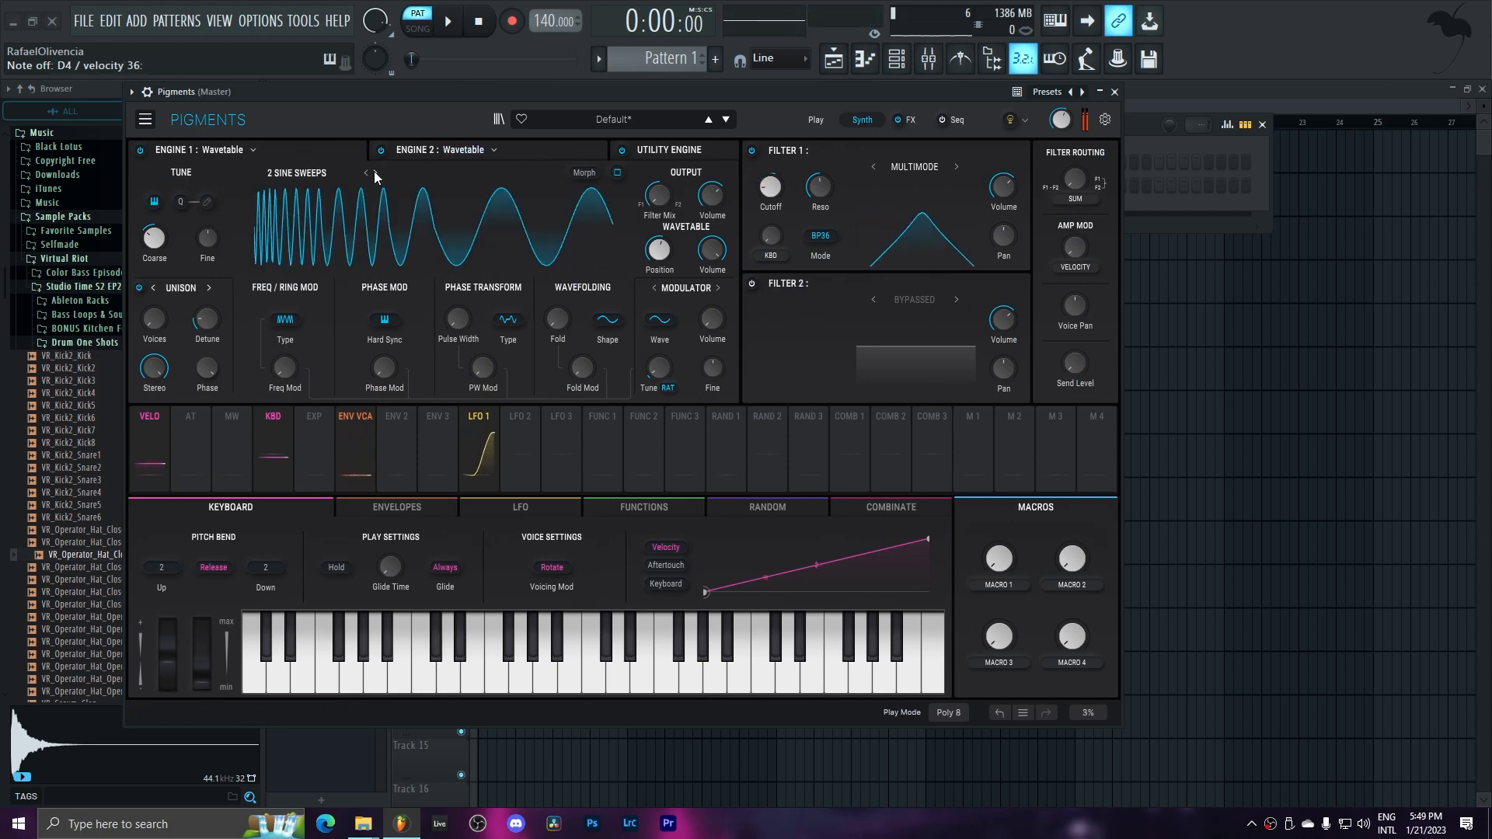
left_click(375, 172)
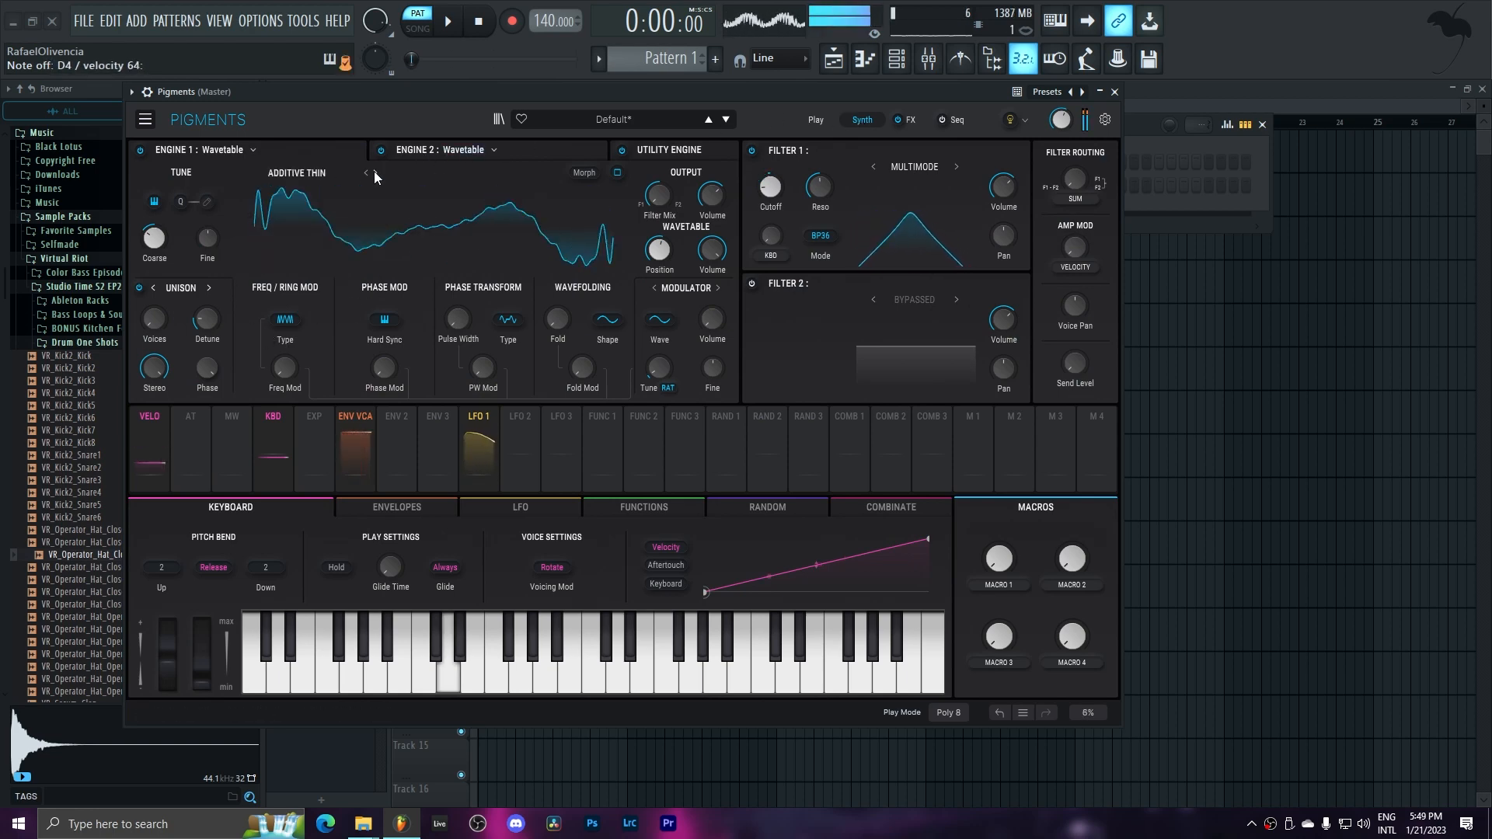
left_click_drag(285, 368, 302, 397)
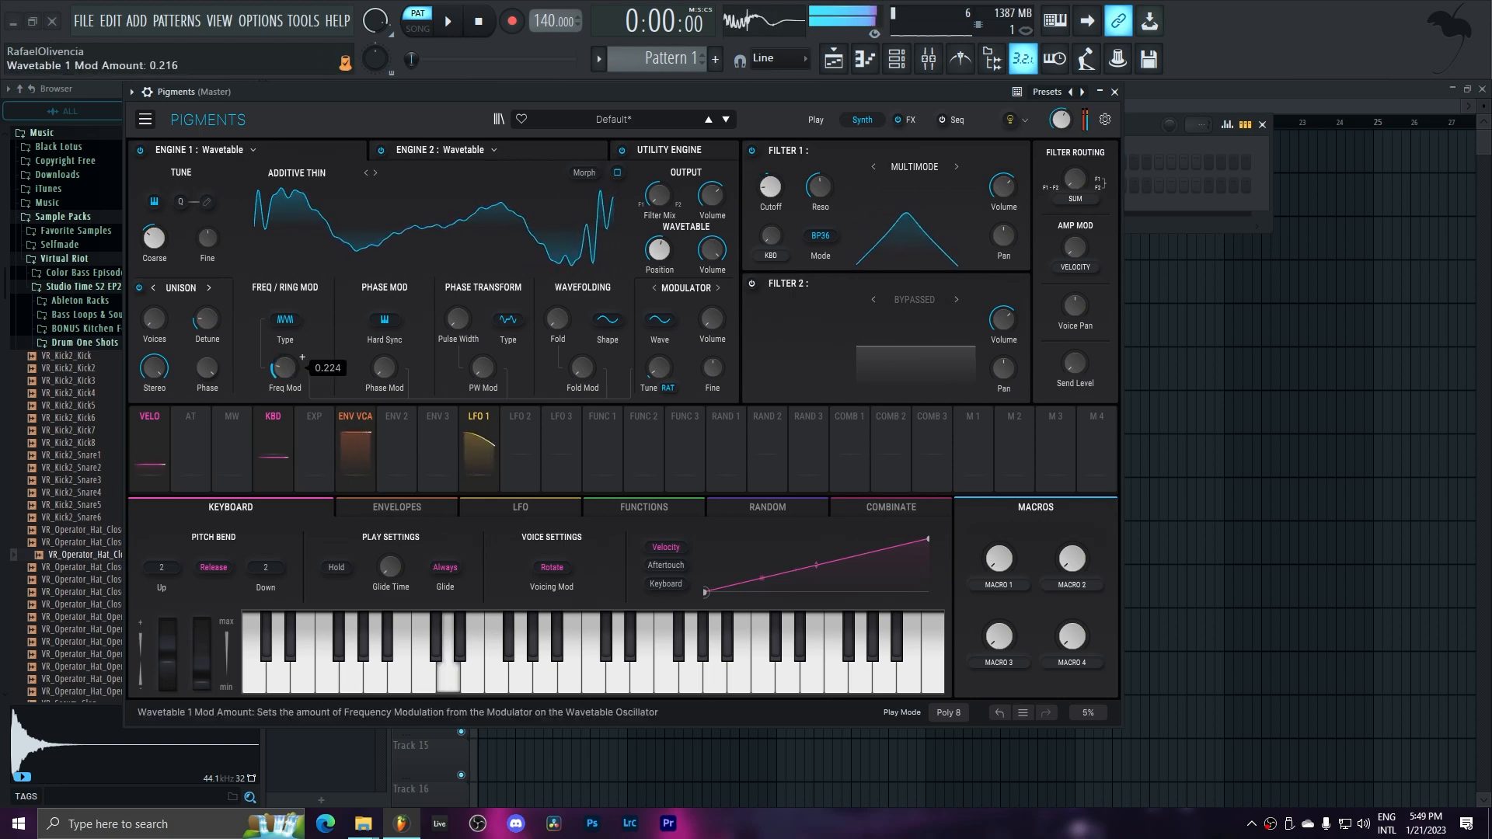
- Advance Engine 1's wavetable to Chunky Tone and try different wavetable Positions
left_click(375, 173)
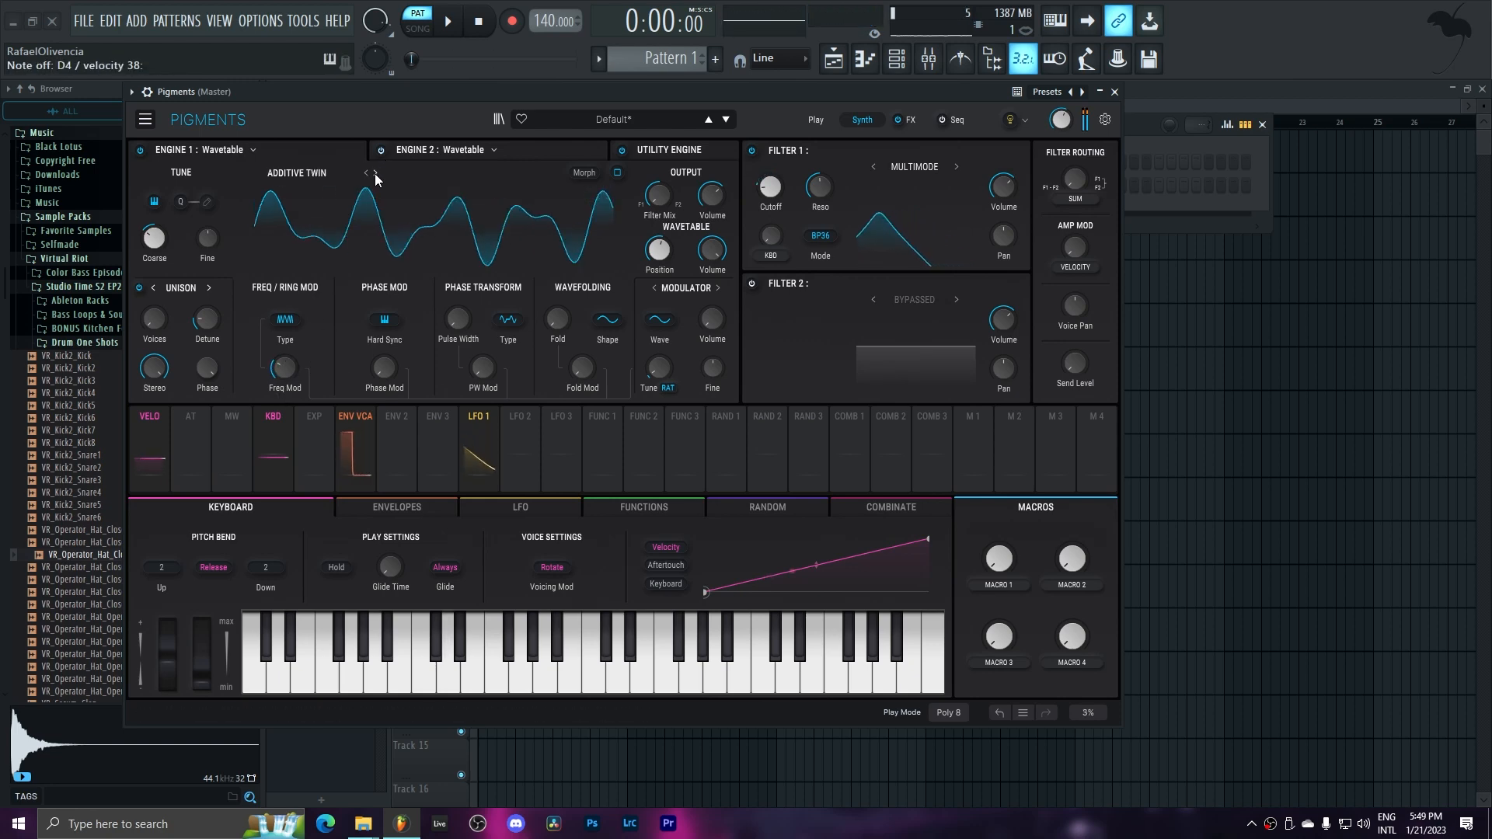
left_click(375, 174)
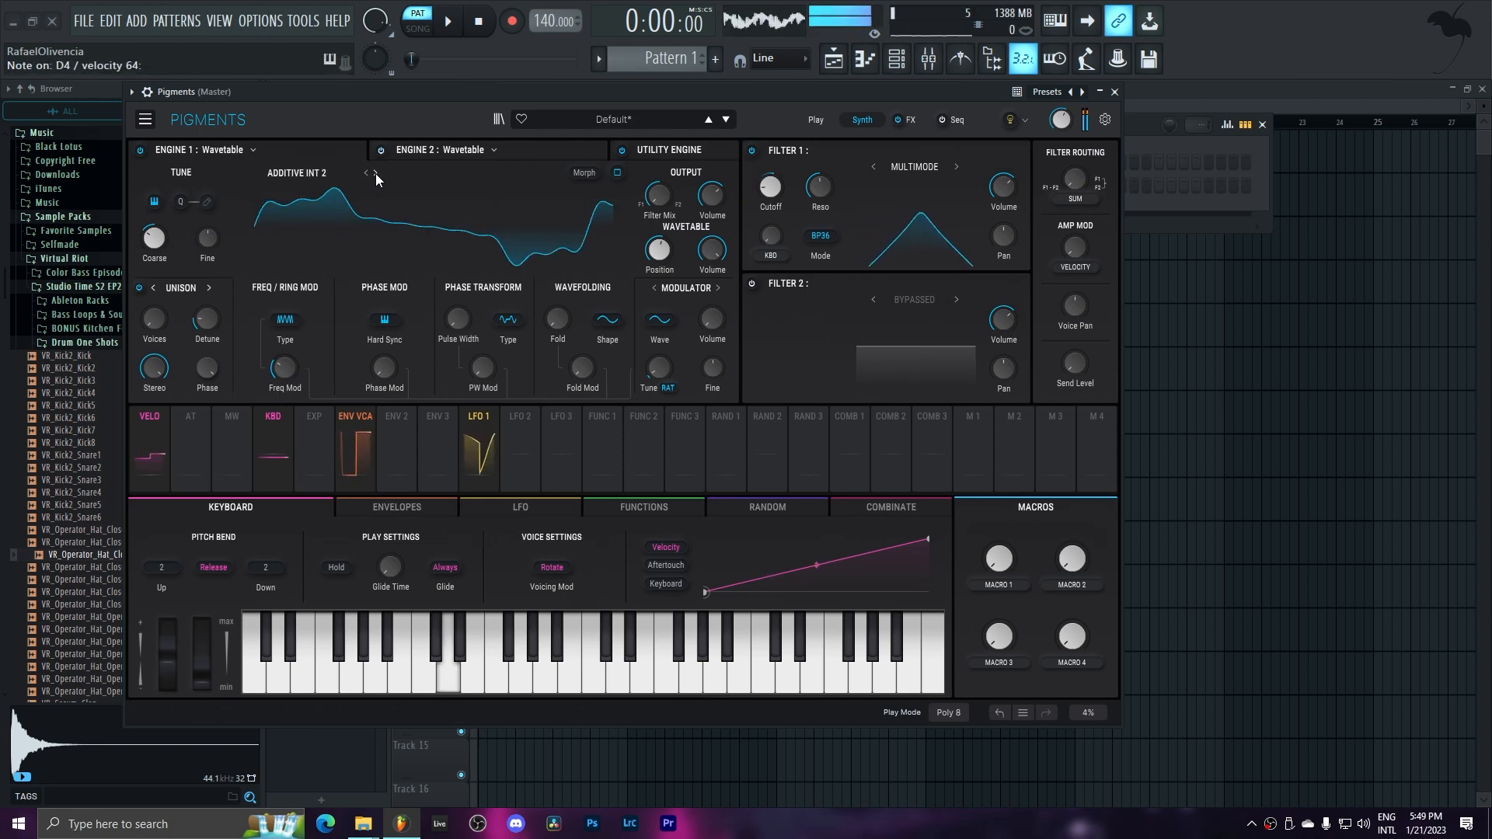
left_click(375, 174)
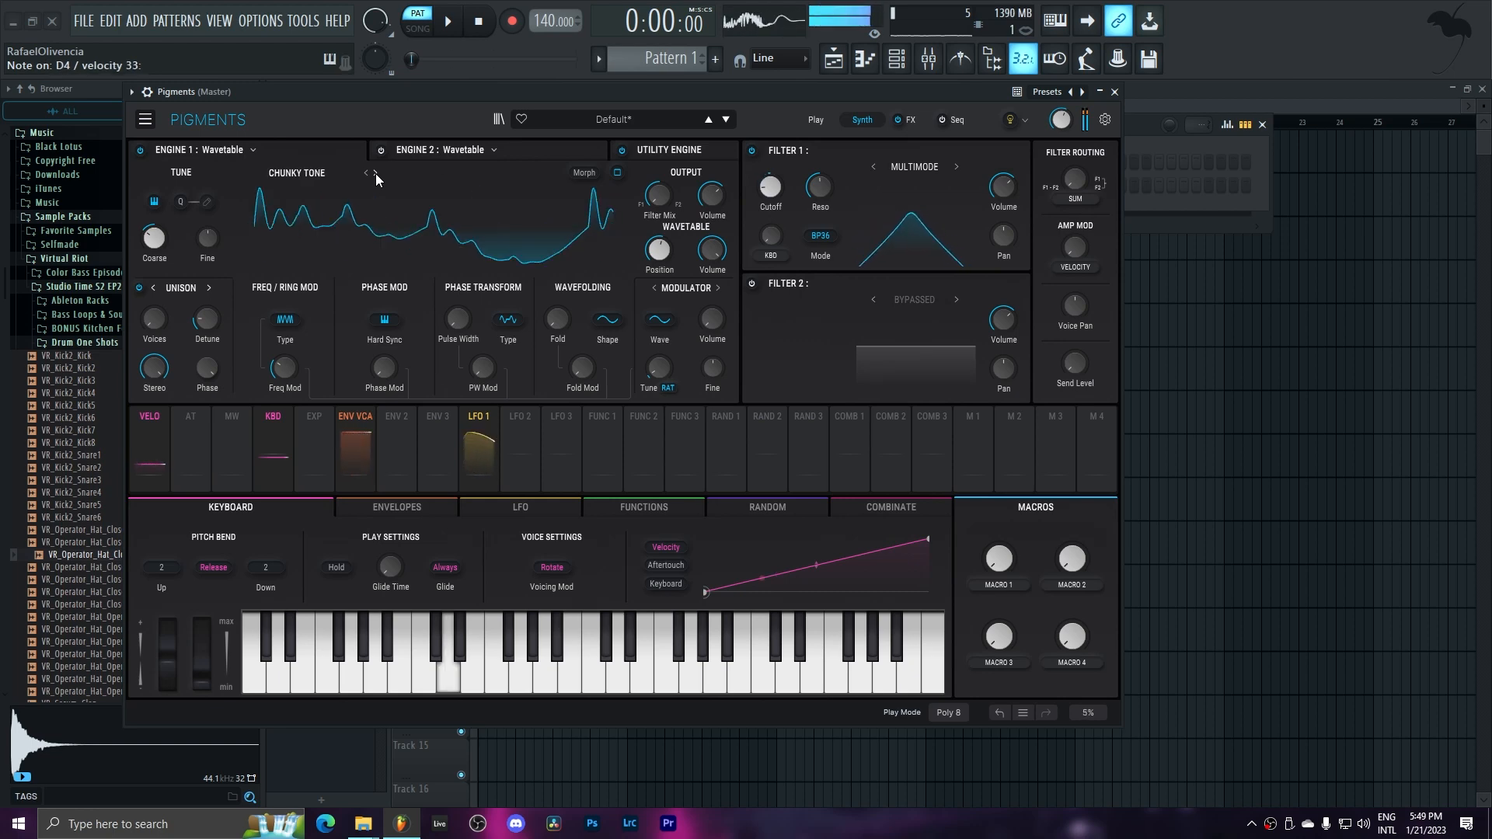
mouse_move(659, 249)
left_mouse_down()
mouse_move(659, 186)
mouse_move(636, 235)
left_mouse_up()
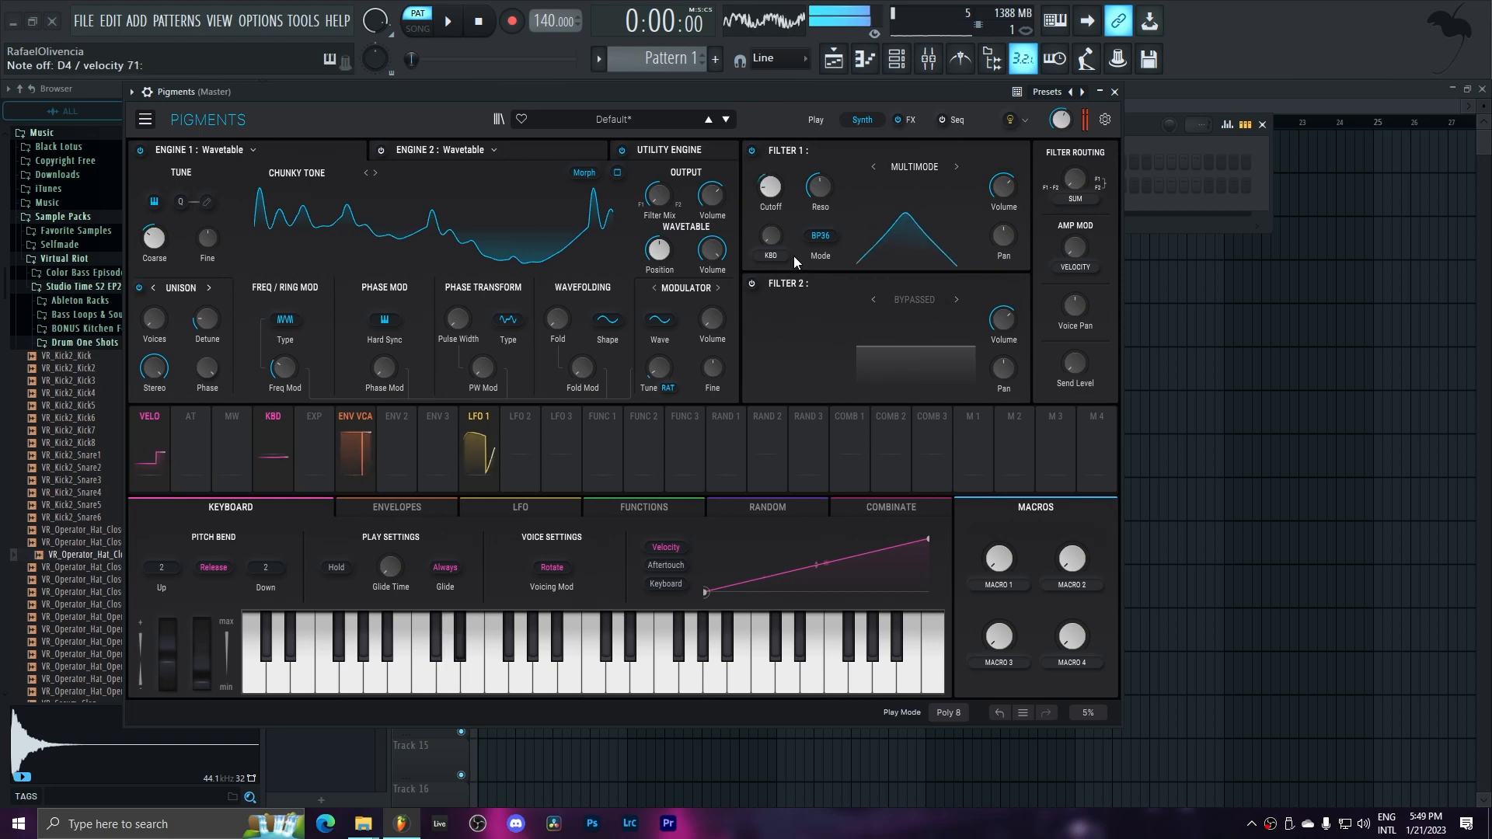
- Adjust the FX A phaser's Frequency and set its Dry/Wet to 50%
left_click(816, 120)
left_click(909, 119)
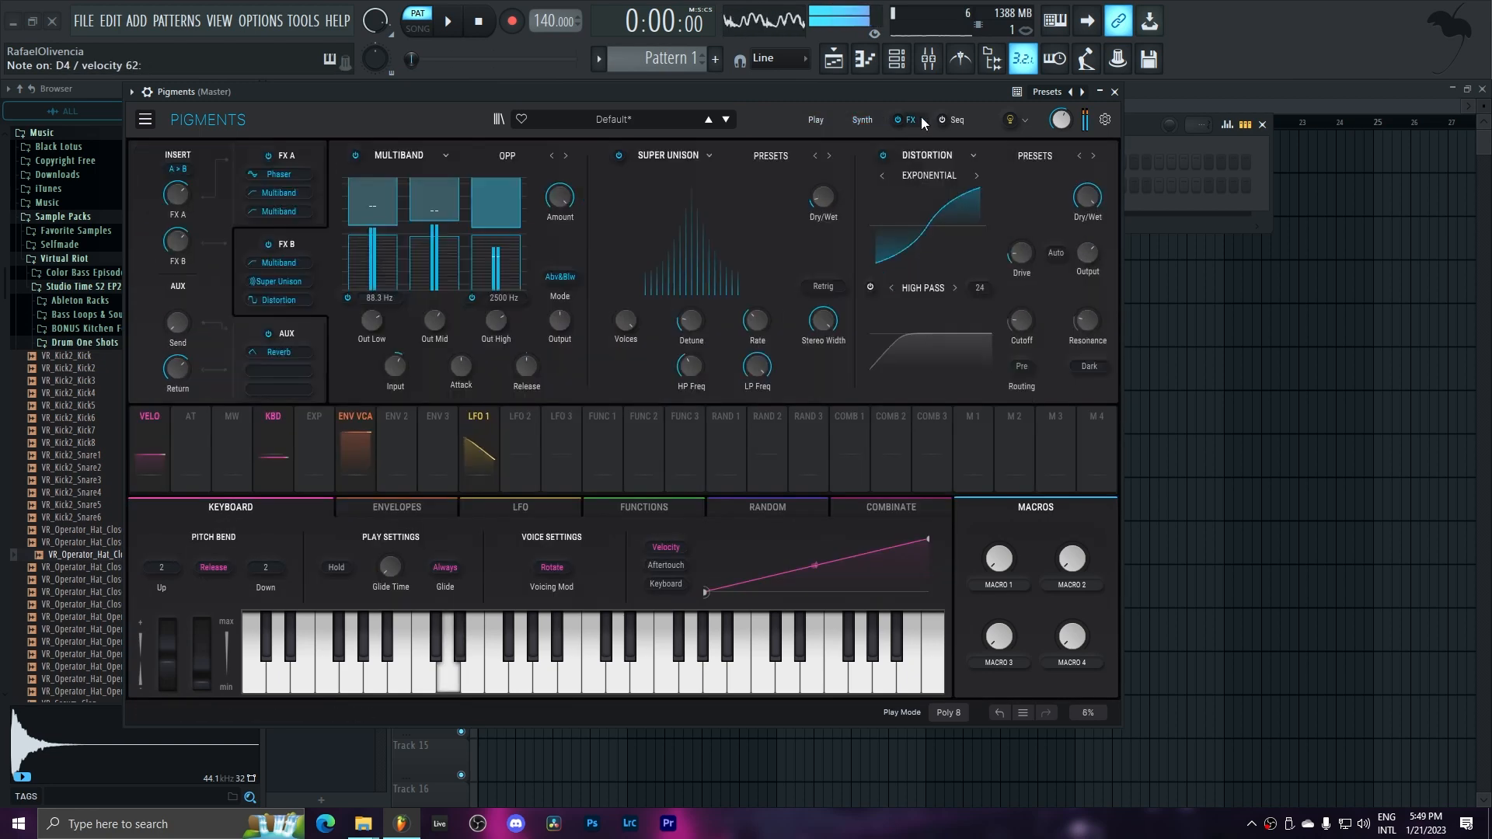
left_click(295, 153)
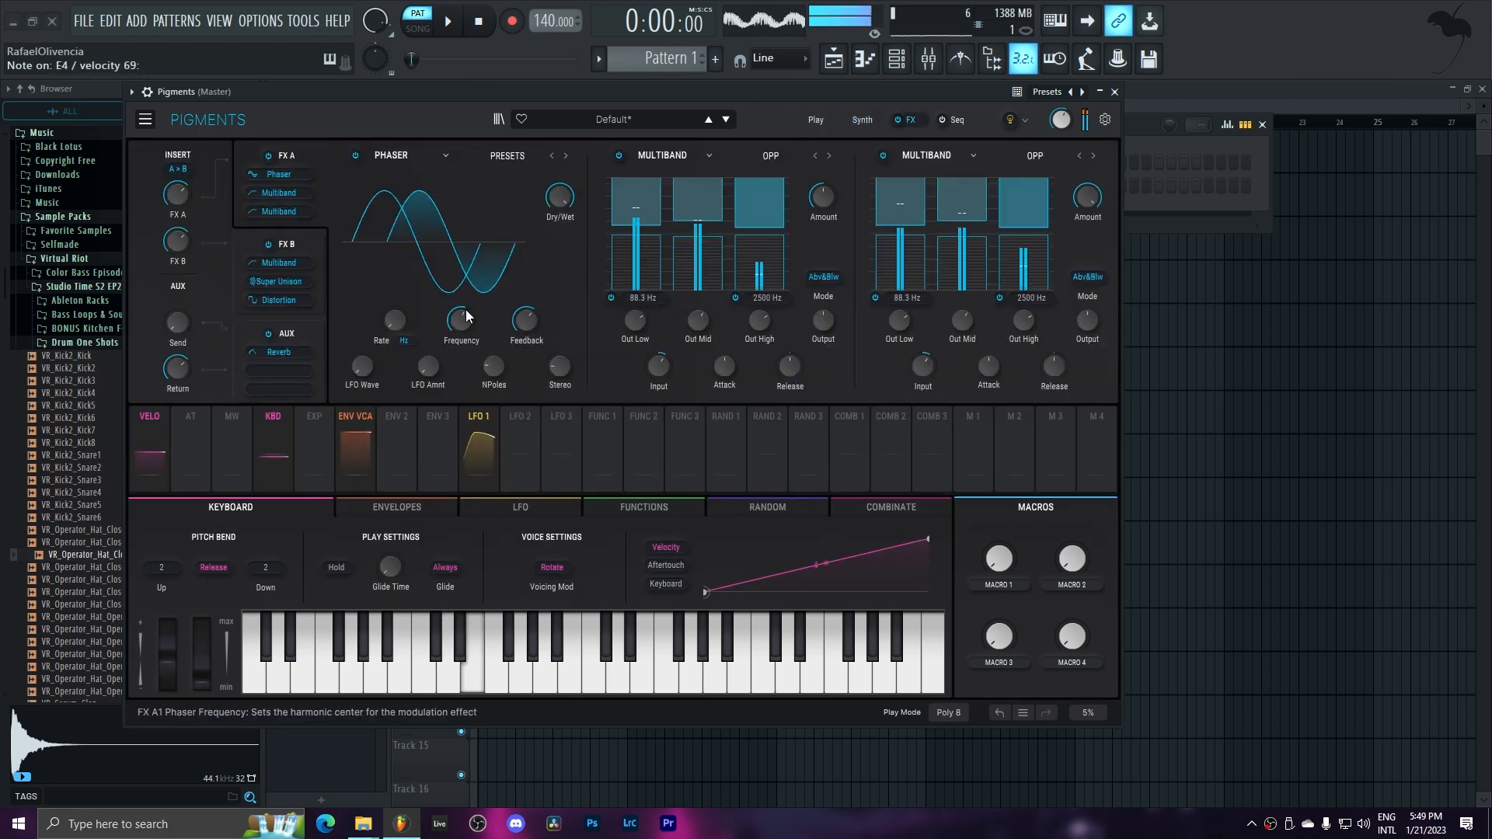
mouse_move(478, 310)
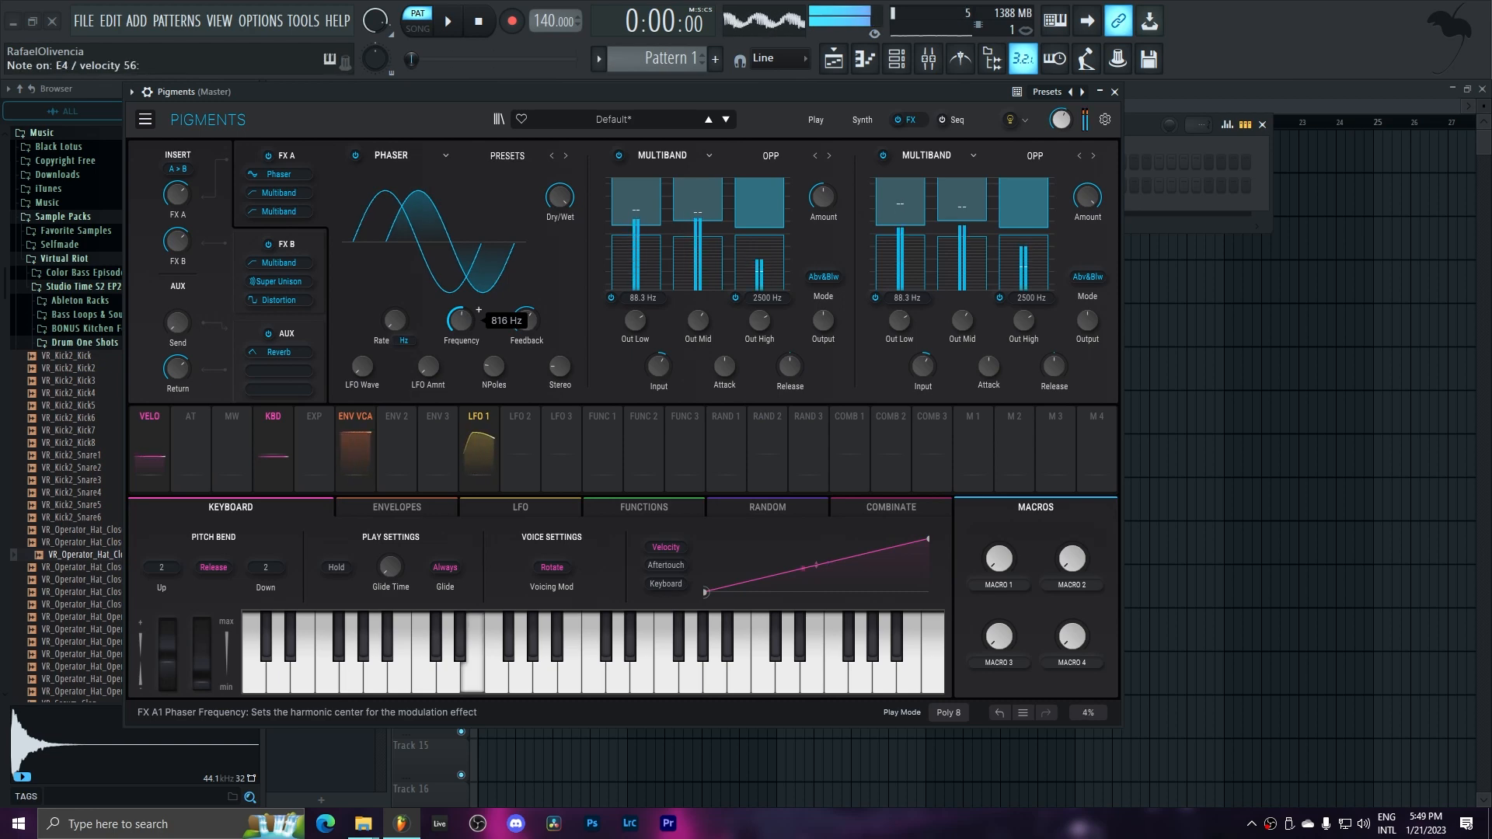
left_click_drag(461, 321, 461, 312)
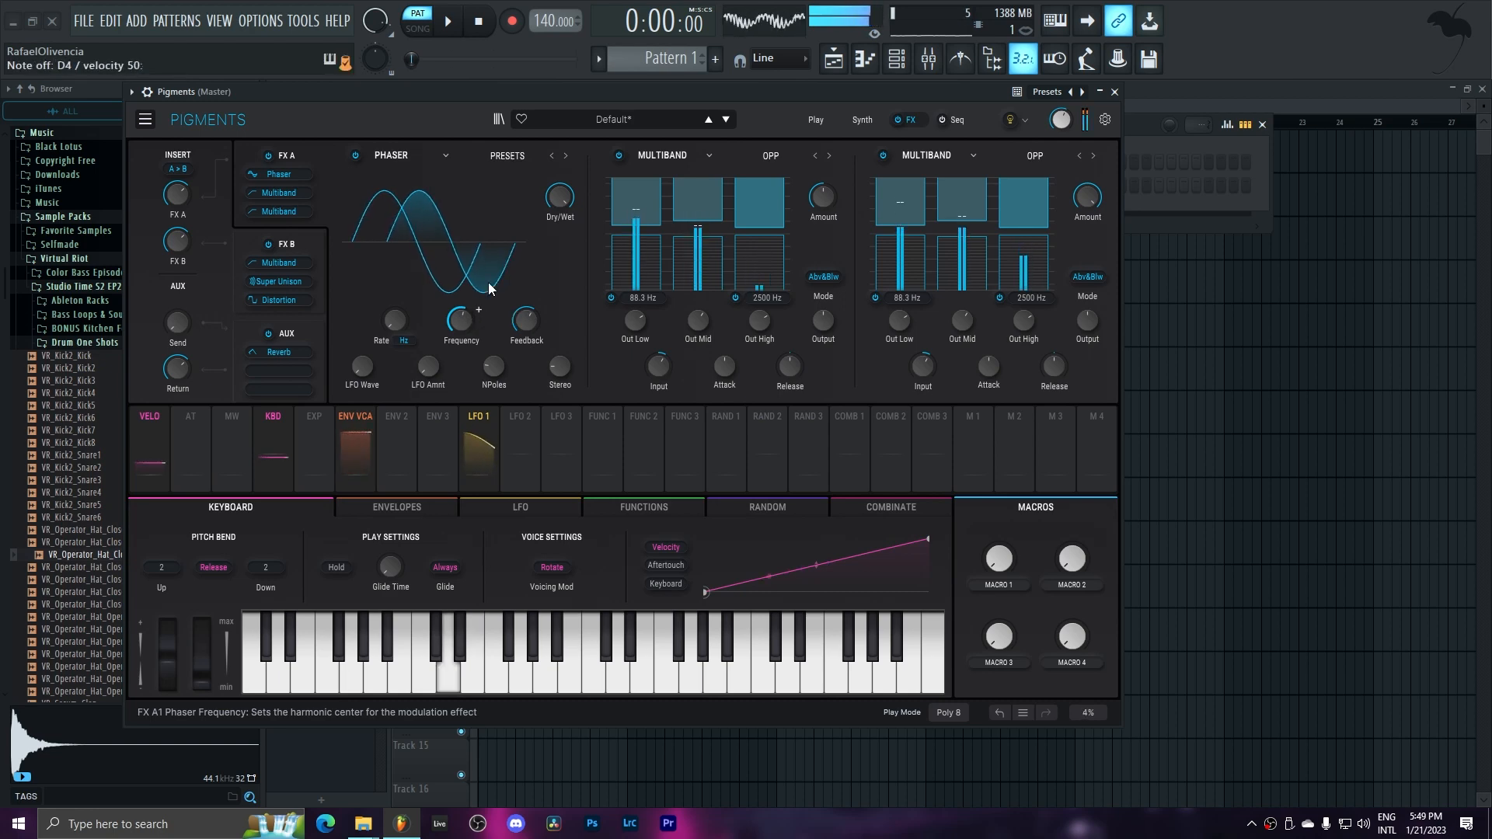
left_click_drag(559, 196, 559, 201)
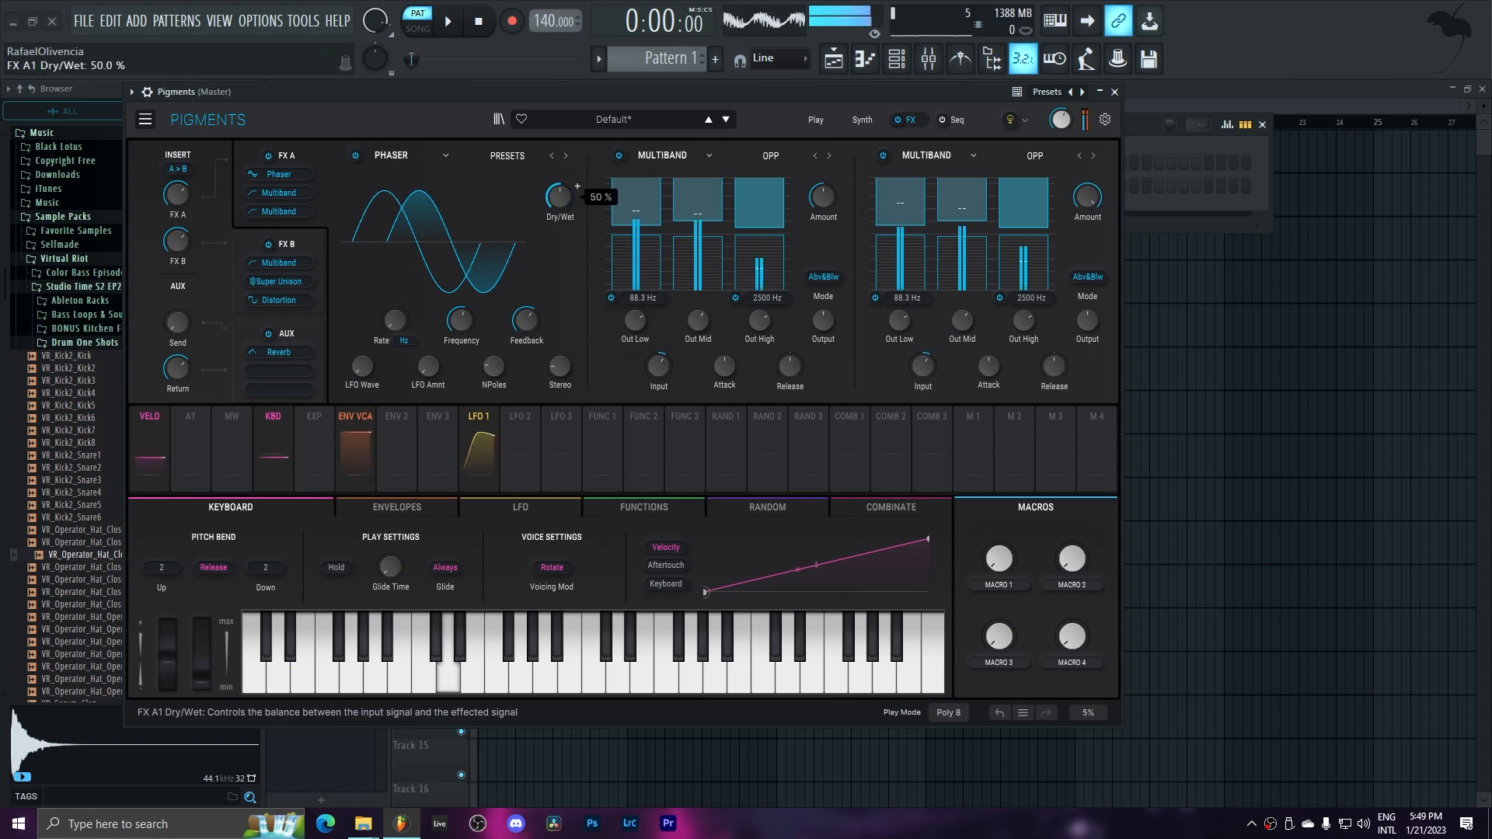
- Try Engine 1's Pulse Width and PW Mod, and raise Fold Mod while keeping Fold at 0.00
left_click(858, 120)
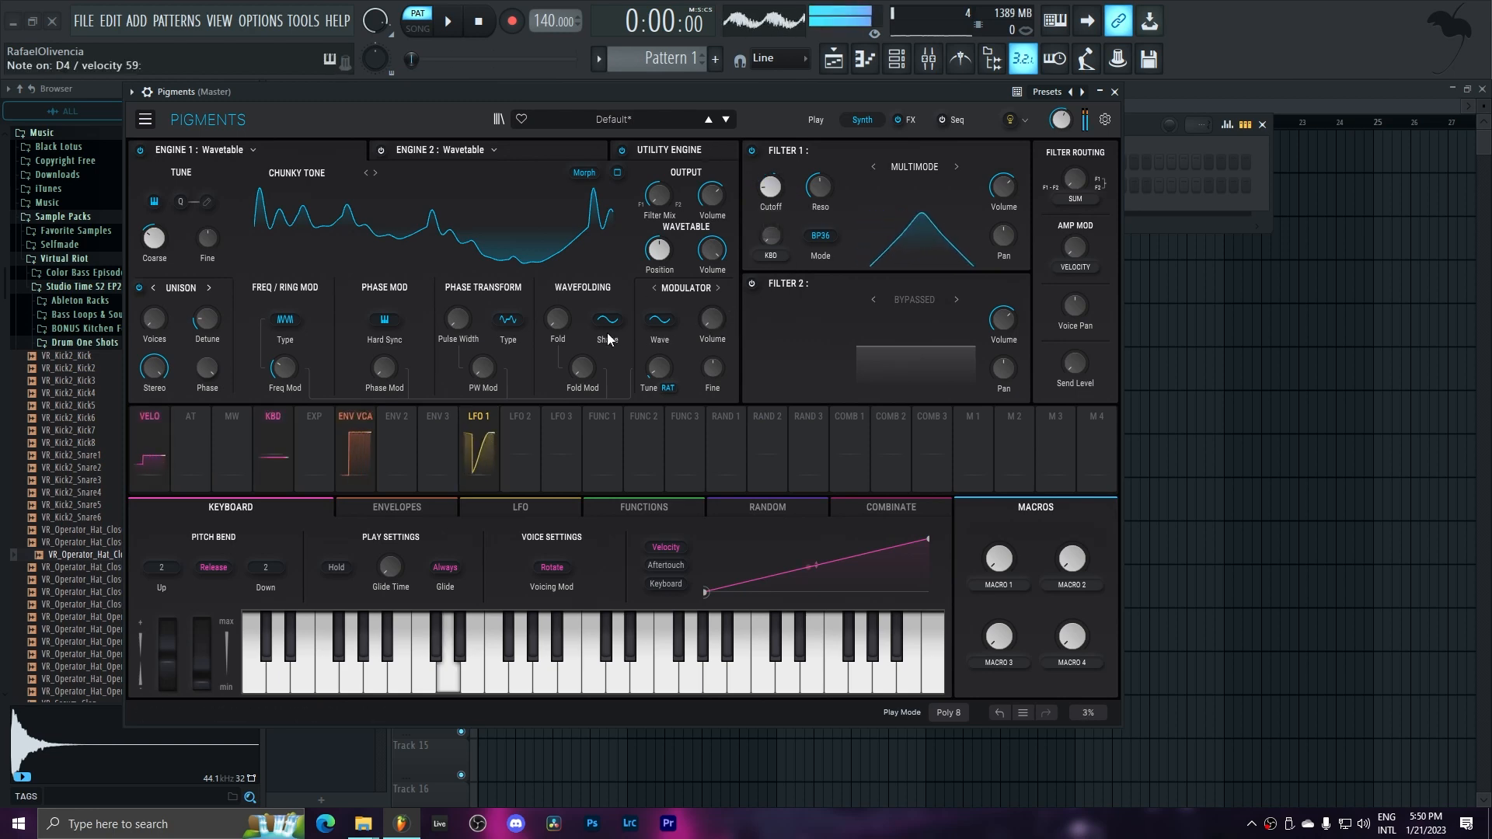
left_click_drag(457, 318, 483, 369)
mouse_move(581, 368)
left_mouse_down()
mouse_move(582, 326)
mouse_move(557, 294)
mouse_move(557, 323)
left_mouse_up()
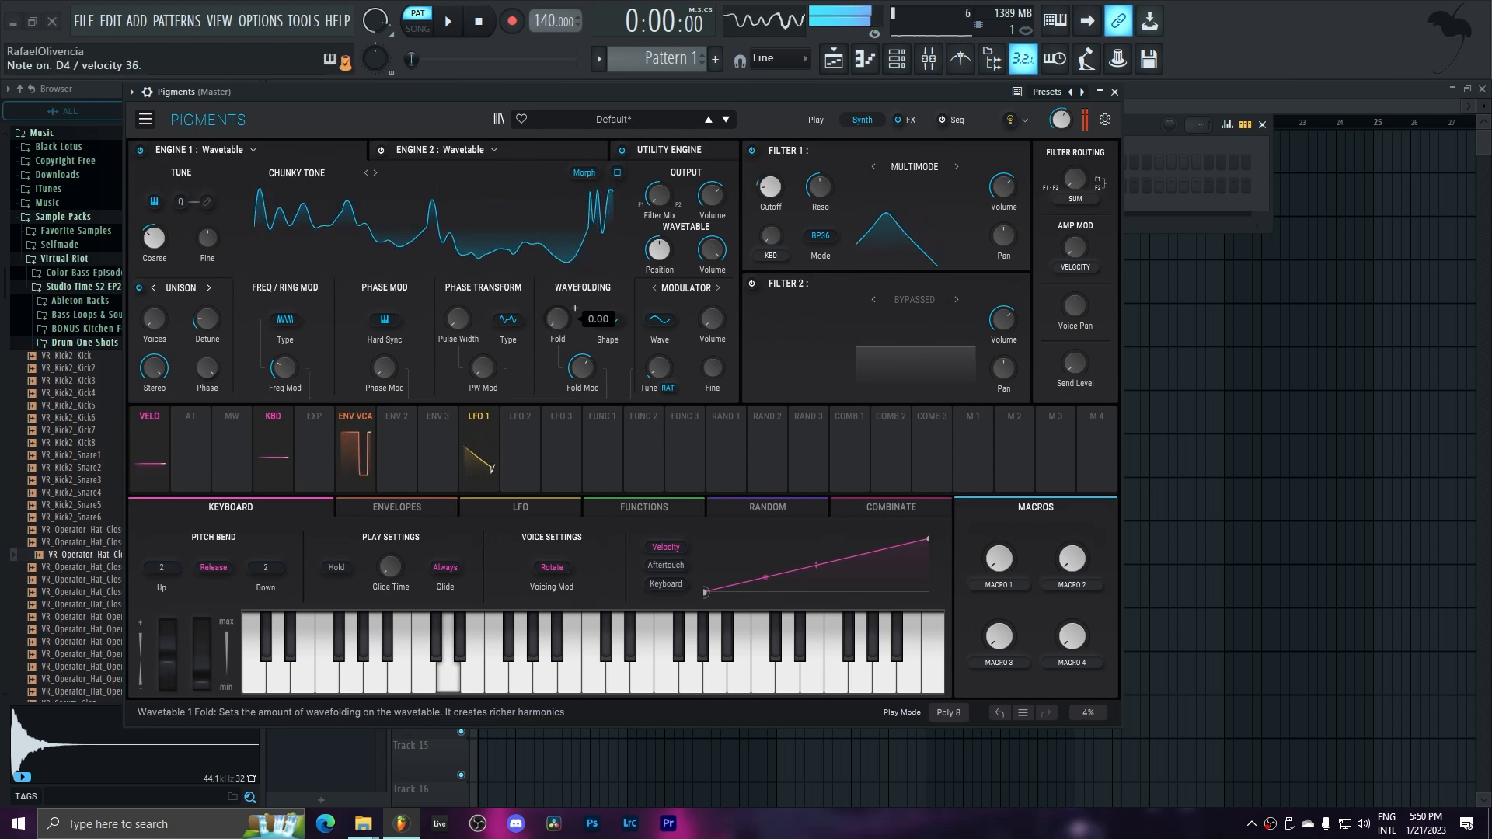
- Try Fold Shape 3 on Engine 1, return to a smooth sine-like shape and set Fold Mod to about 0.54
left_click(609, 320)
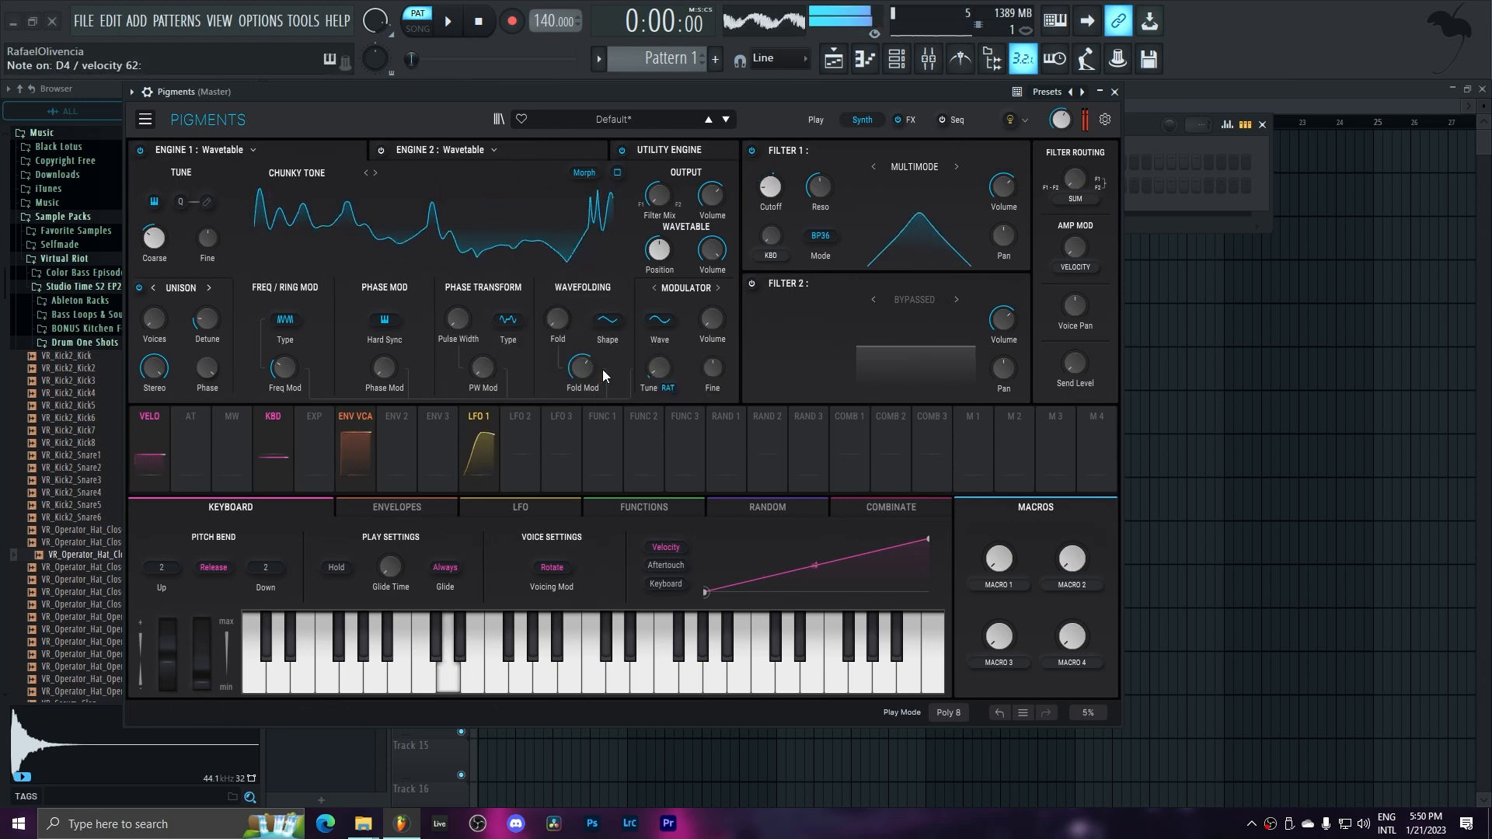
left_click(607, 321)
left_click(661, 379)
left_click(618, 322)
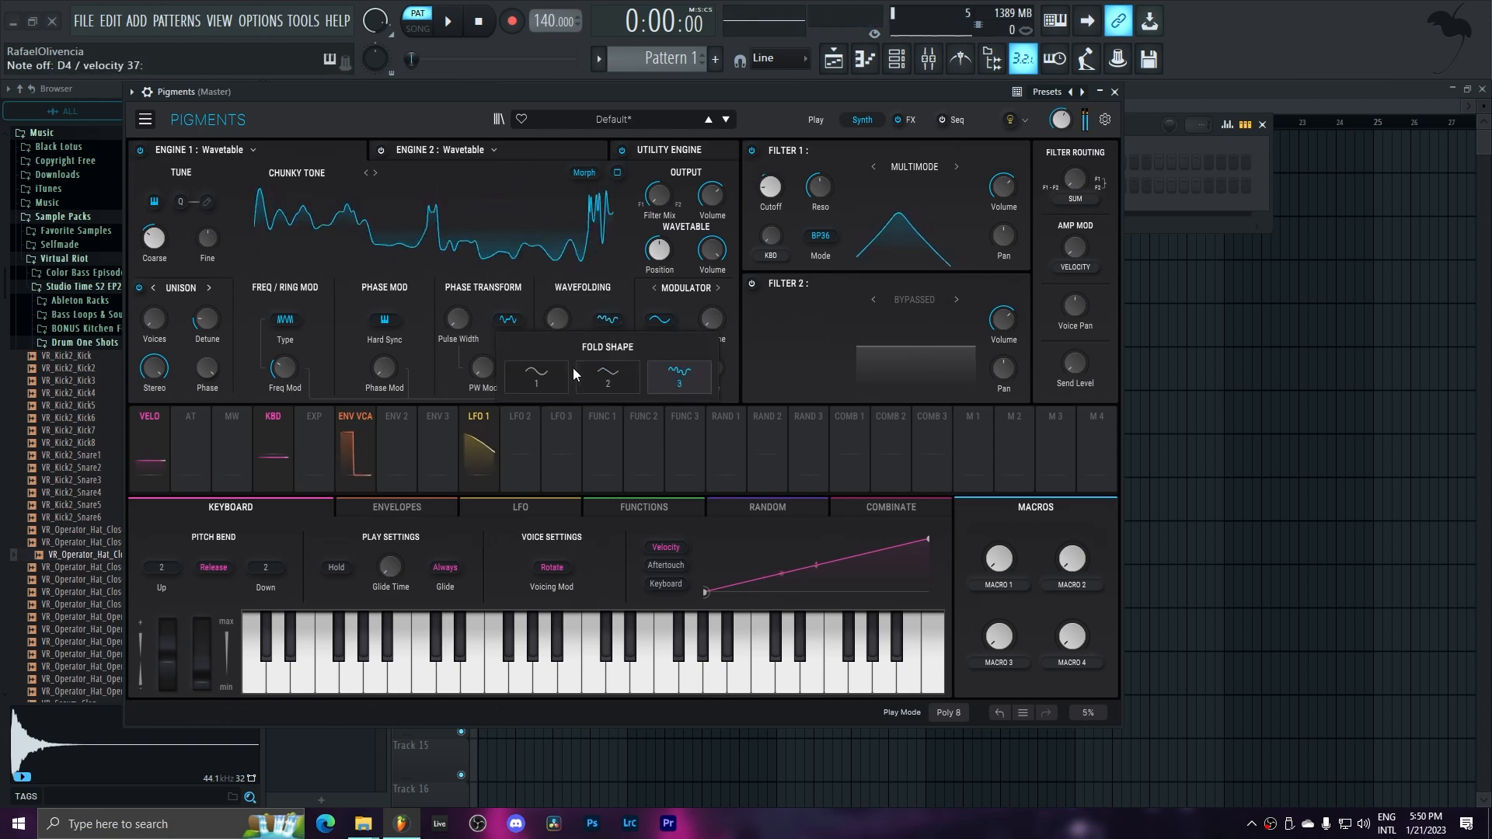
left_click(569, 373)
left_click_drag(575, 371, 573, 371)
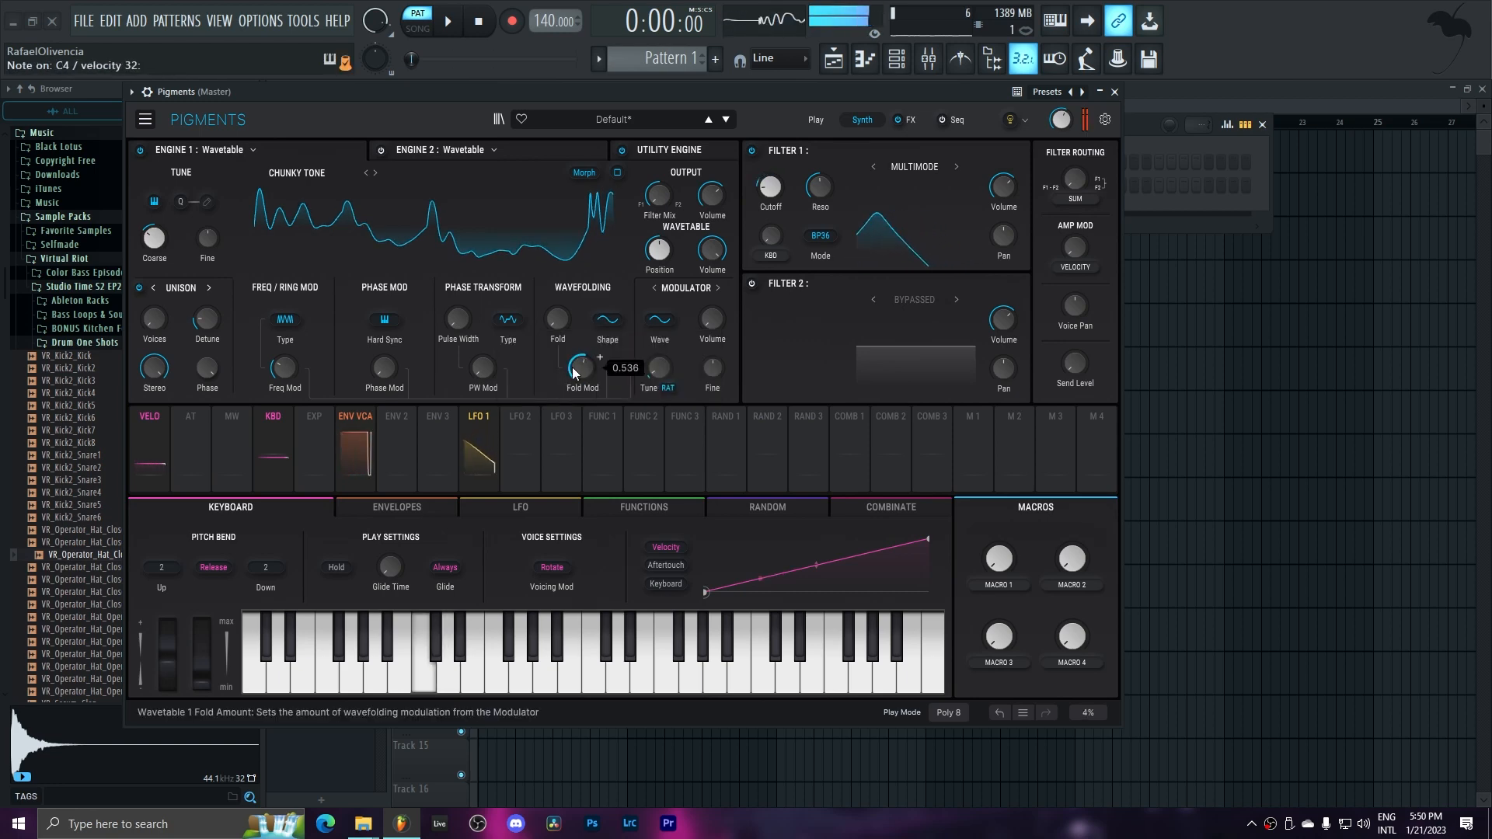
- Replace FX B's Super Unison with a Multi Filter and modulate its low-pass Cutoff with LFO 1 by 0.76
left_click(910, 121)
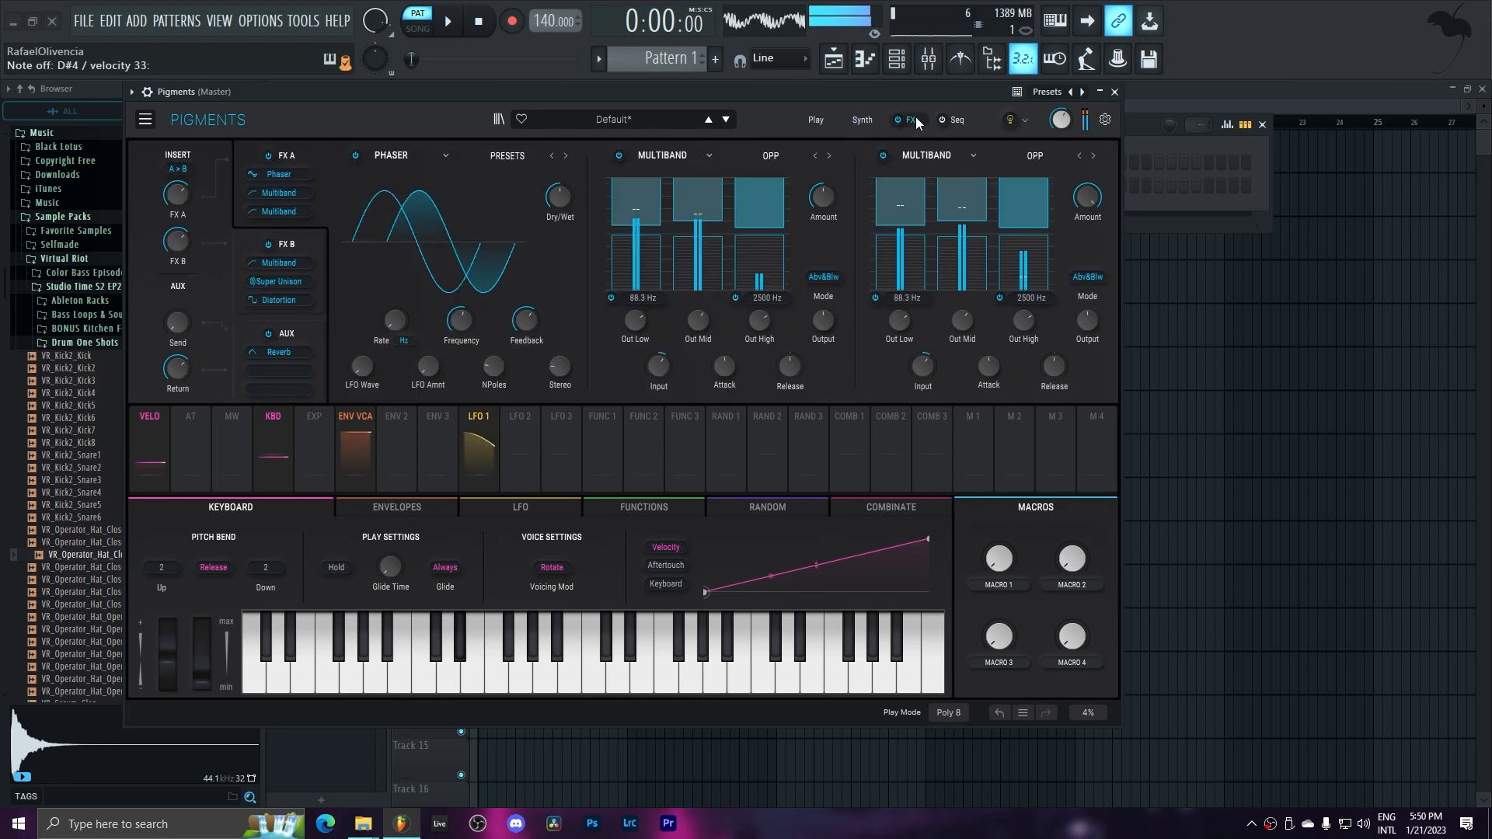
left_click(678, 154)
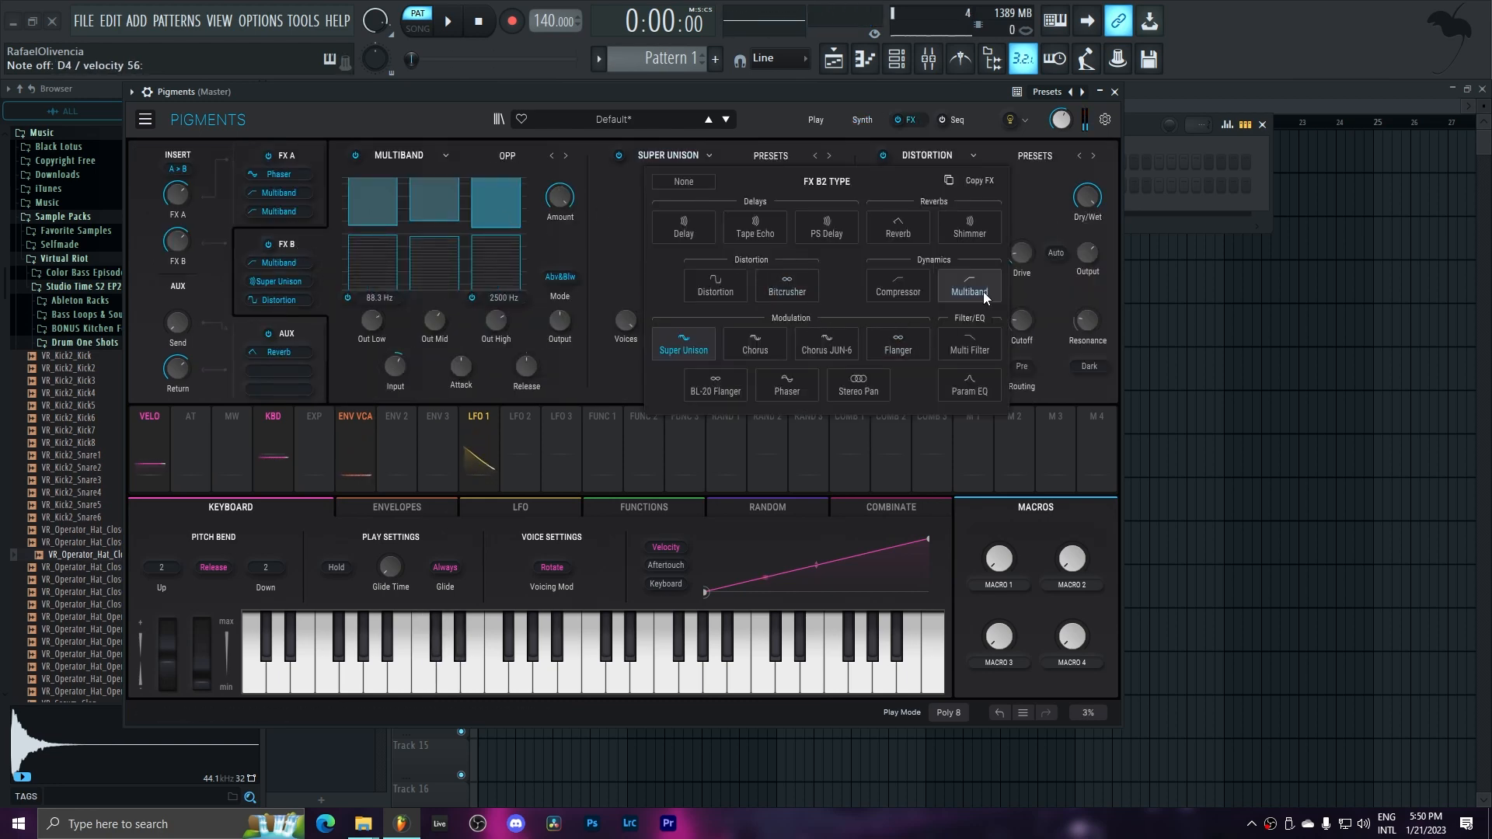
left_click(967, 347)
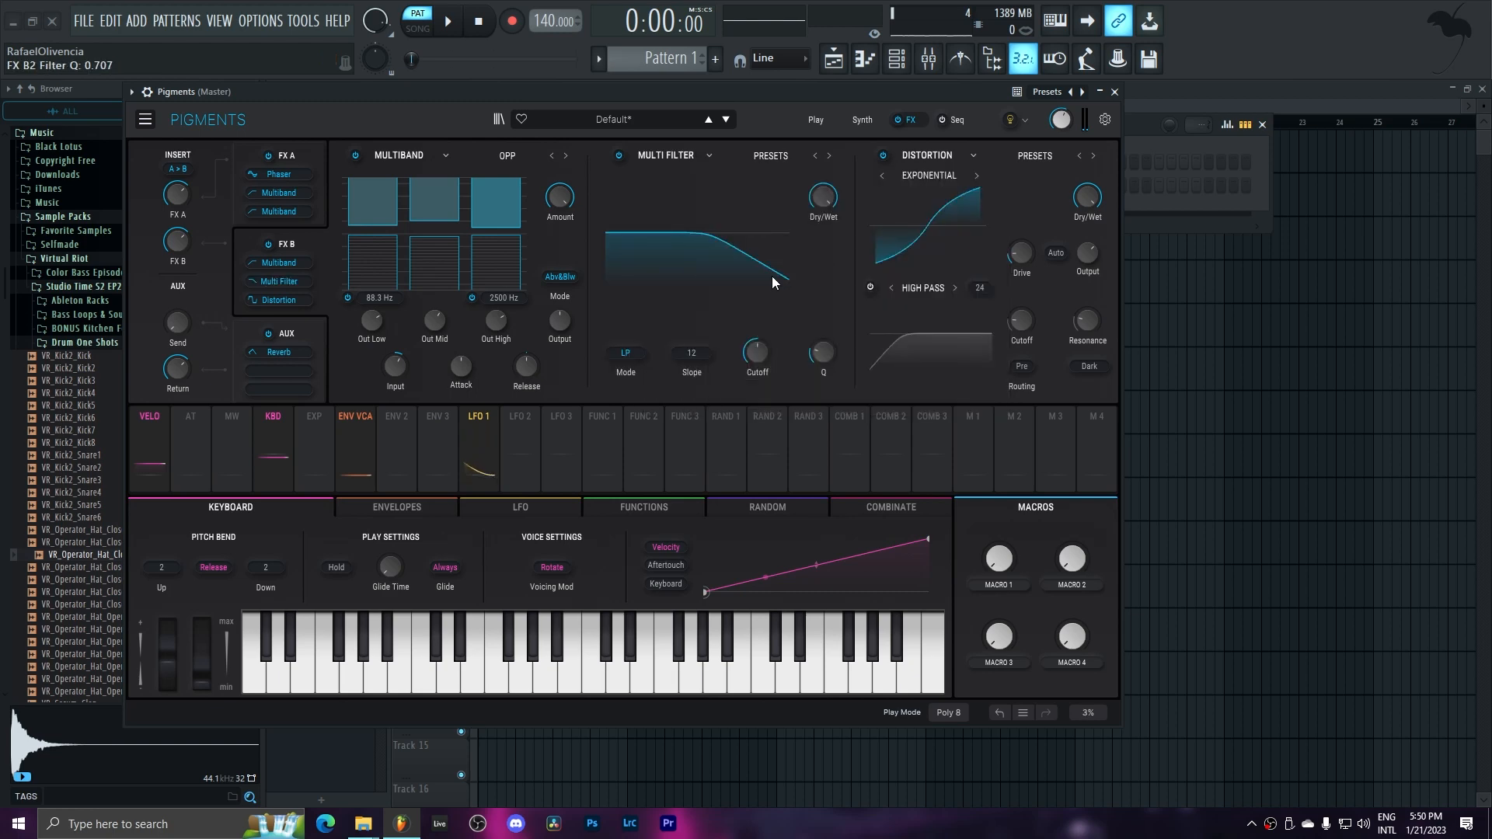
left_click_drag(757, 354, 758, 311)
left_click(487, 427)
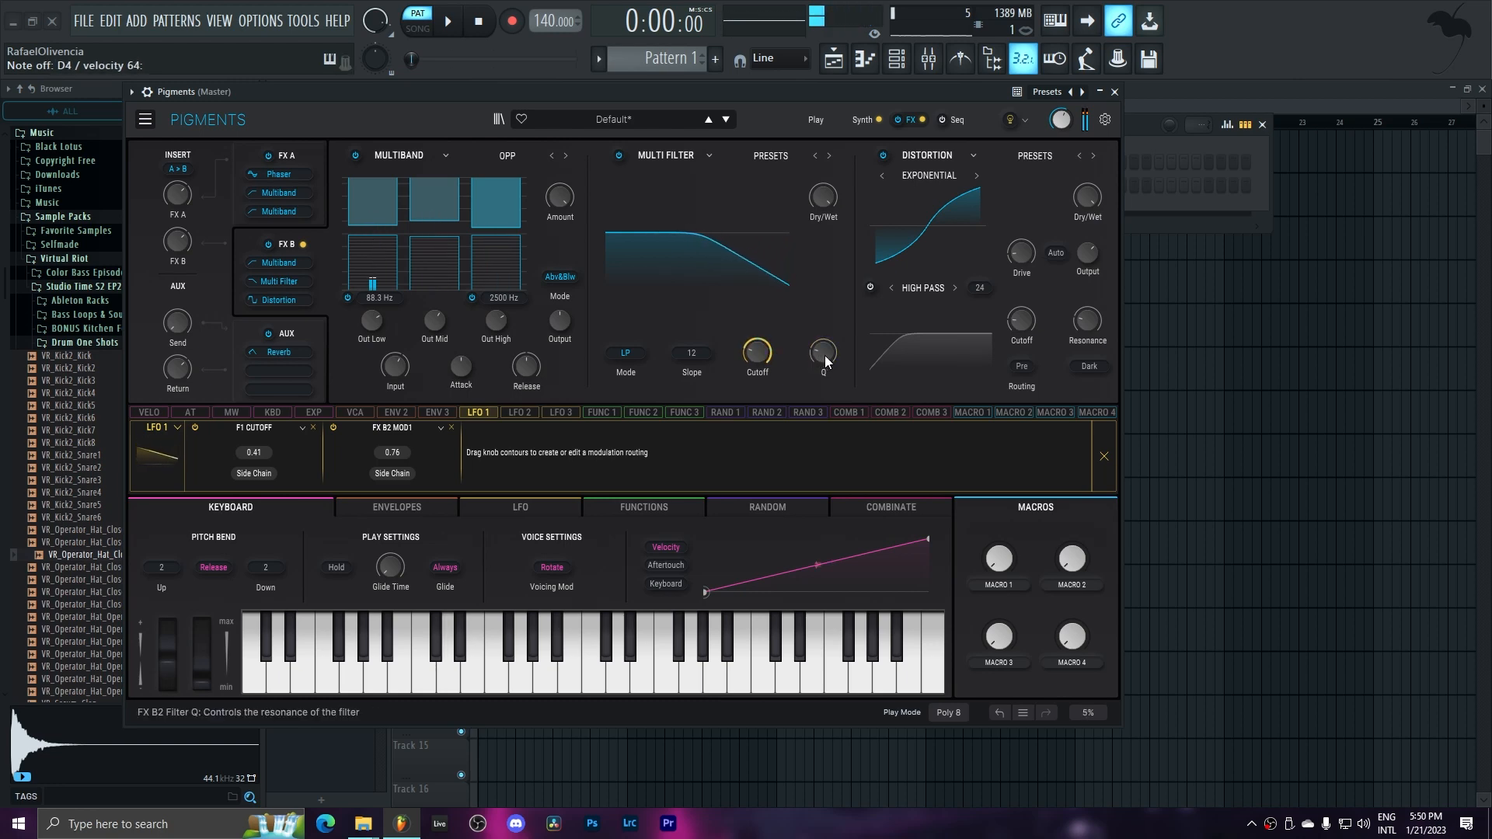
- Set the Multi Filter's Q to 0.500 and Cutoff to 655 Hz, and return to the synth engine view
left_click_drag(825, 358, 826, 385)
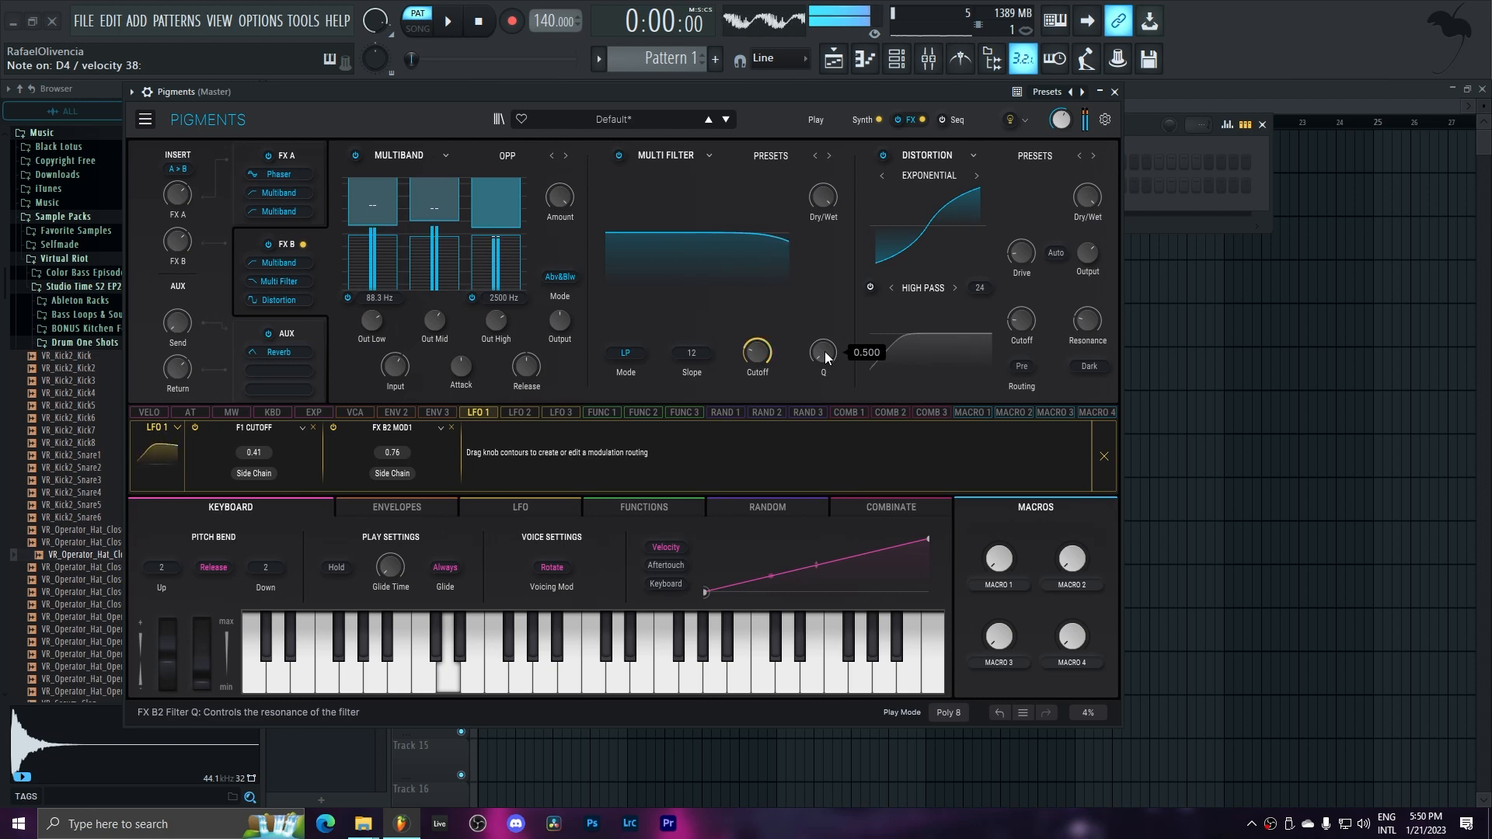
left_click_drag(761, 358, 760, 334)
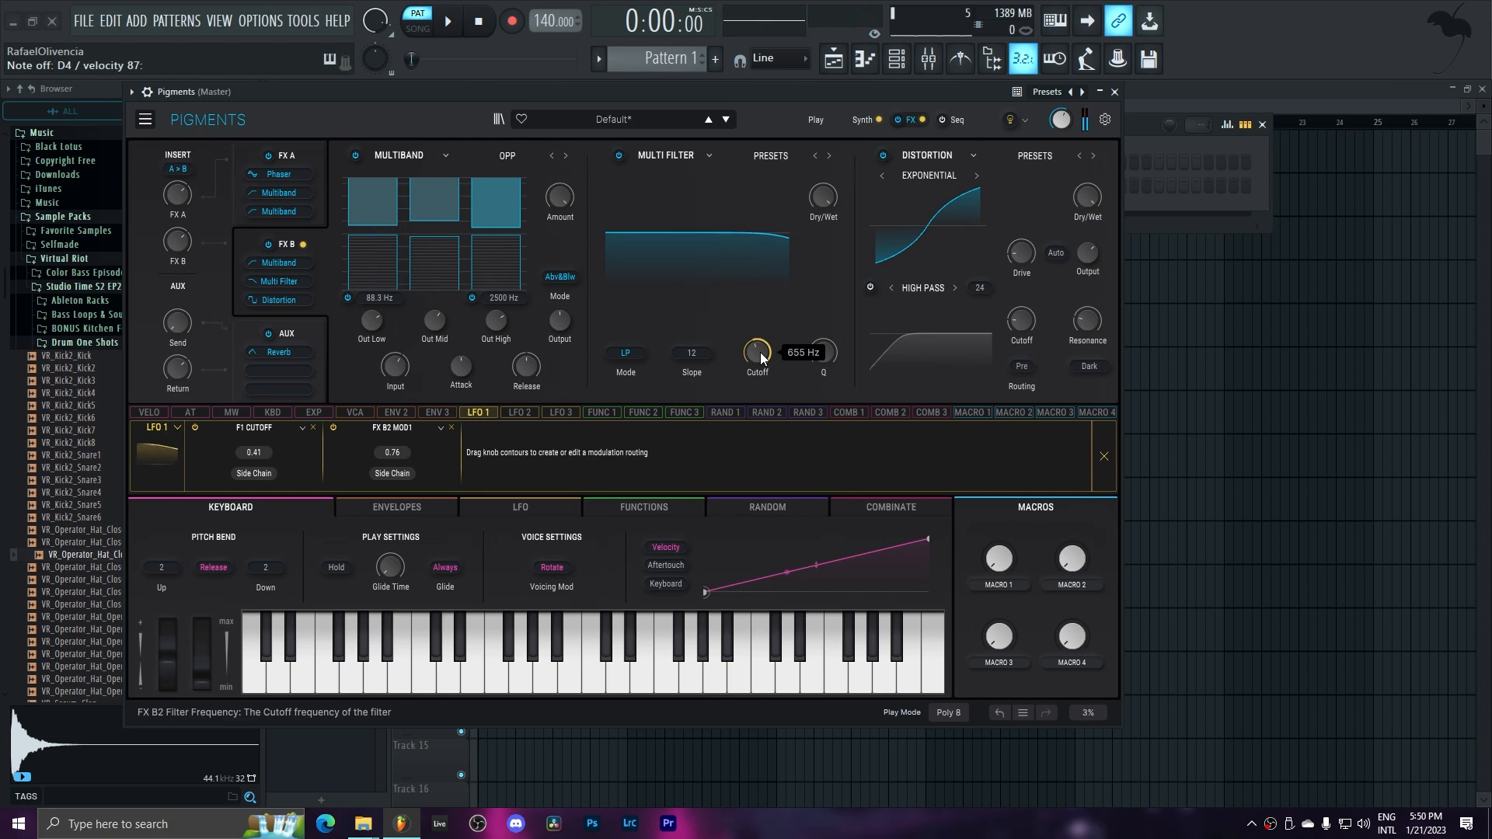
left_click(863, 119)
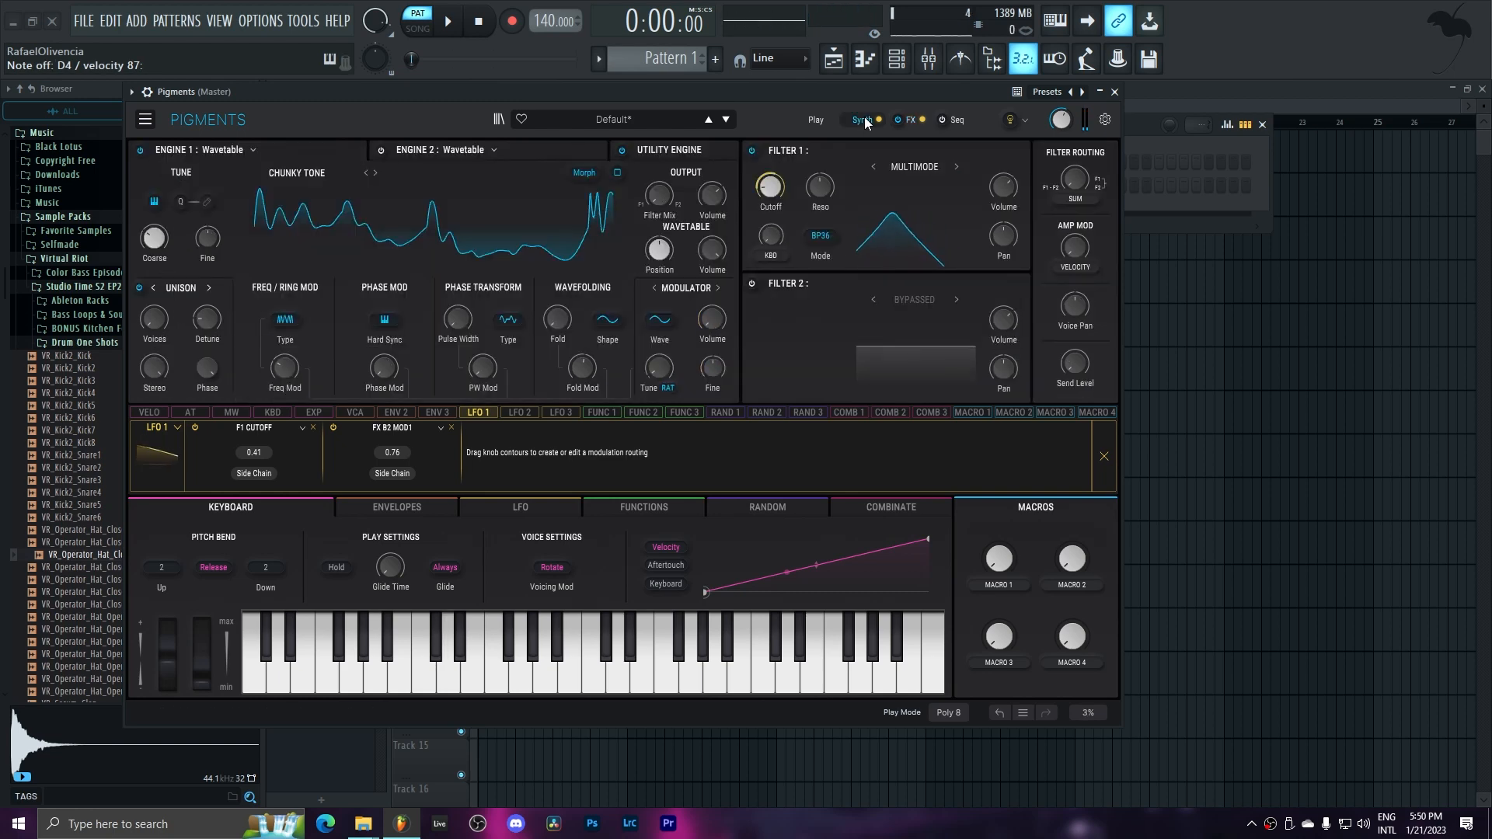